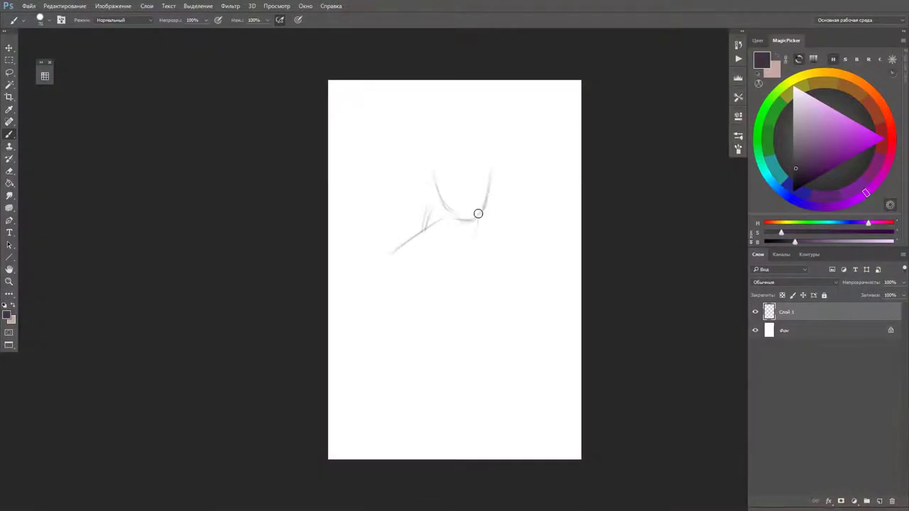
- Sketch the shoulders, torso, forearms and a hand gripping a long upright sword
{"action": "left_click_drag", "start_coordinate": [474, 226], "coordinate": [508, 247]}
{"action": "left_click_drag", "start_coordinate": [387, 264], "coordinate": [373, 348]}
{"action": "left_click_drag", "start_coordinate": [422, 284], "coordinate": [422, 344]}
{"action": "left_click_drag", "start_coordinate": [392, 375], "coordinate": [468, 368]}
{"action": "left_click_drag", "start_coordinate": [497, 328], "coordinate": [434, 340]}
{"action": "left_click_drag", "start_coordinate": [505, 304], "coordinate": [536, 316]}
{"action": "mouse_move", "coordinate": [513, 297]}
{"action": "left_mouse_down"}
{"action": "mouse_move", "coordinate": [514, 103]}
{"action": "mouse_move", "coordinate": [526, 303]}
{"action": "left_mouse_up"}
{"action": "mouse_move", "coordinate": [520, 346]}
{"action": "left_mouse_down"}
{"action": "mouse_move", "coordinate": [521, 387]}
{"action": "mouse_move", "coordinate": [536, 383]}
{"action": "left_mouse_up"}
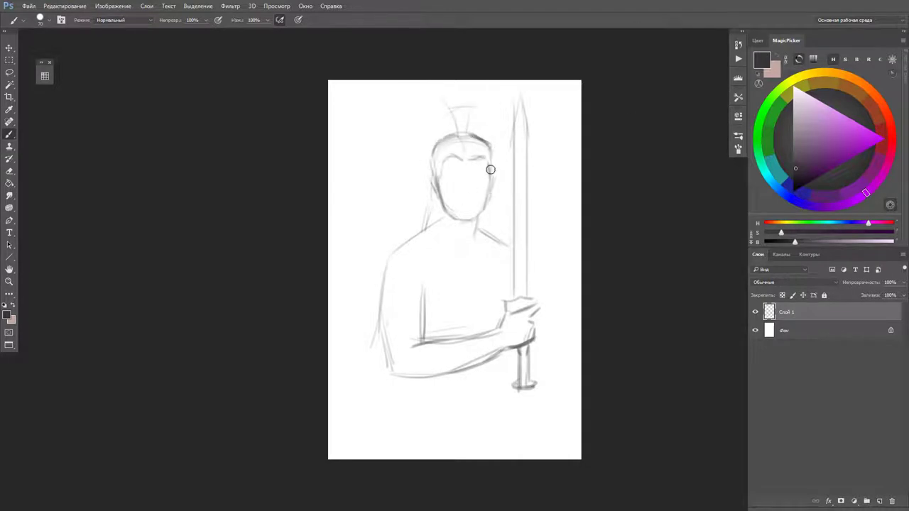
- Resize the brush and sketch the collar, cape lines and shoulder pad outline
{"action": "right_click", "coordinate": [537, 257]}
{"action": "left_click_drag", "start_coordinate": [537, 257], "coordinate": [554, 282]}
{"action": "left_click_drag", "start_coordinate": [434, 226], "coordinate": [449, 250]}
{"action": "left_click_drag", "start_coordinate": [483, 225], "coordinate": [499, 245]}
{"action": "left_click_drag", "start_coordinate": [383, 250], "coordinate": [337, 344]}
{"action": "left_click_drag", "start_coordinate": [548, 302], "coordinate": [546, 334]}
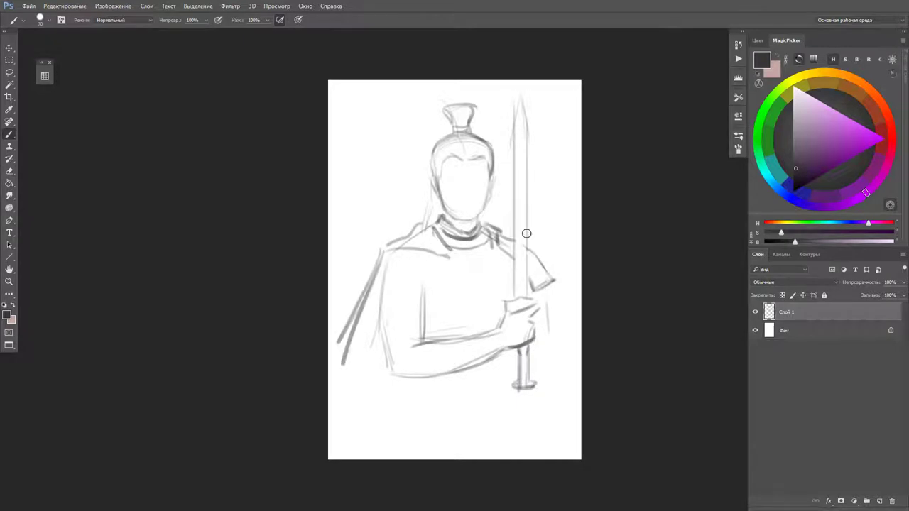
{"action": "left_click_drag", "start_coordinate": [386, 248], "coordinate": [440, 288]}
{"action": "left_click_drag", "start_coordinate": [373, 284], "coordinate": [424, 282]}
- Add forearm bands and outlines, lower-body diagonals, a hem and the cape's left edge
{"action": "left_click_drag", "start_coordinate": [426, 342], "coordinate": [421, 383]}
{"action": "left_click_drag", "start_coordinate": [490, 325], "coordinate": [503, 354]}
{"action": "left_click_drag", "start_coordinate": [416, 343], "coordinate": [485, 336]}
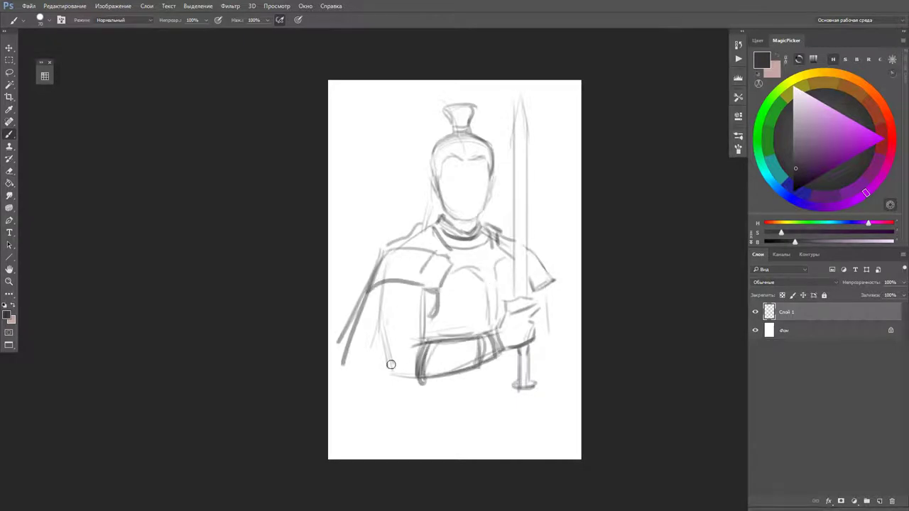
{"action": "left_click_drag", "start_coordinate": [376, 282], "coordinate": [385, 371]}
{"action": "left_click_drag", "start_coordinate": [511, 355], "coordinate": [423, 384]}
{"action": "mouse_move", "coordinate": [416, 384]}
{"action": "left_mouse_down"}
{"action": "mouse_move", "coordinate": [384, 433]}
{"action": "mouse_move", "coordinate": [510, 424]}
{"action": "left_mouse_up"}
{"action": "left_click_drag", "start_coordinate": [413, 387], "coordinate": [390, 429]}
{"action": "left_click_drag", "start_coordinate": [355, 334], "coordinate": [331, 448]}
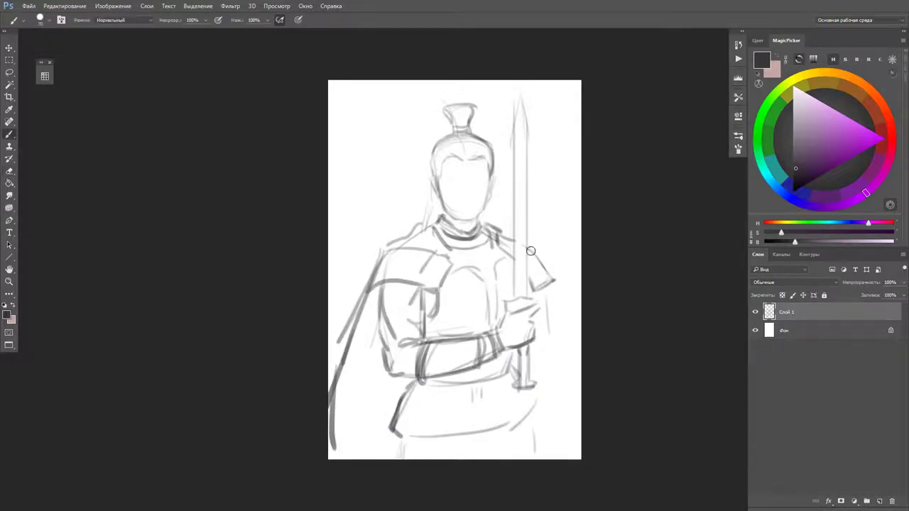
- Shade the hair, add a neck line and touch up strokes near the shoulders
{"action": "mouse_move", "coordinate": [431, 174]}
{"action": "left_mouse_down"}
{"action": "mouse_move", "coordinate": [461, 139]}
{"action": "mouse_move", "coordinate": [493, 170]}
{"action": "left_mouse_up"}
{"action": "mouse_move", "coordinate": [429, 226]}
{"action": "left_mouse_down"}
{"action": "mouse_move", "coordinate": [424, 212]}
{"action": "mouse_move", "coordinate": [379, 252]}
{"action": "left_mouse_up"}
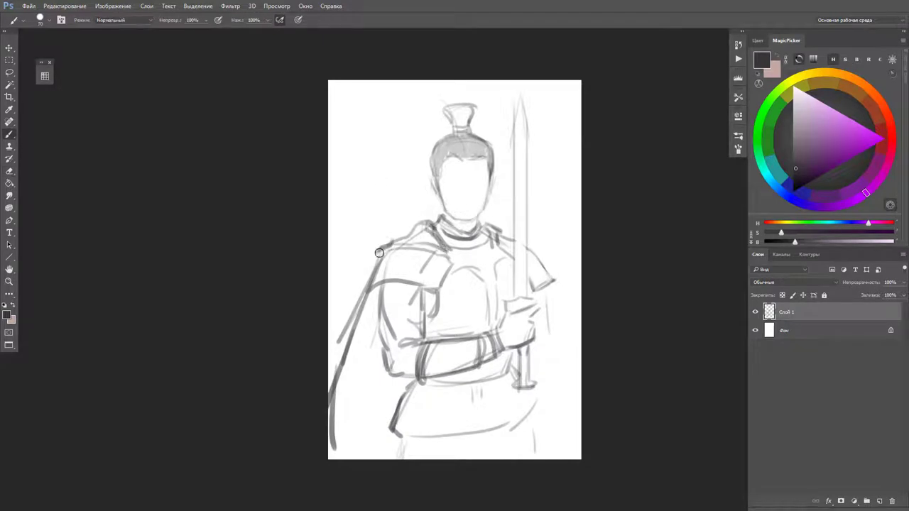
{"action": "key", "text": "e"}
{"action": "left_click_drag", "start_coordinate": [449, 257], "coordinate": [426, 227]}
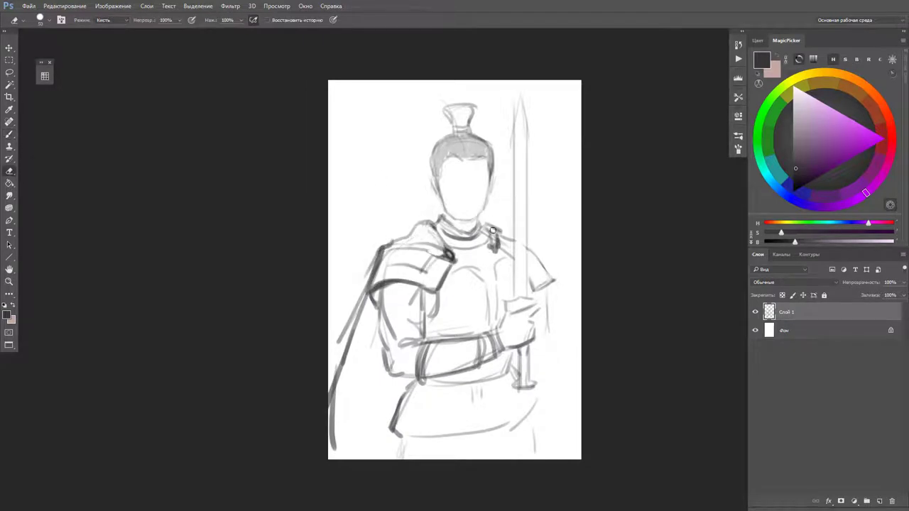
{"action": "key", "text": "b"}
{"action": "left_click_drag", "start_coordinate": [491, 227], "coordinate": [541, 293]}
- Darken the cape's right edge and add a lower-right diagonal, then undo the last cape strokes
{"action": "key", "text": "e"}
{"action": "key", "text": "b"}
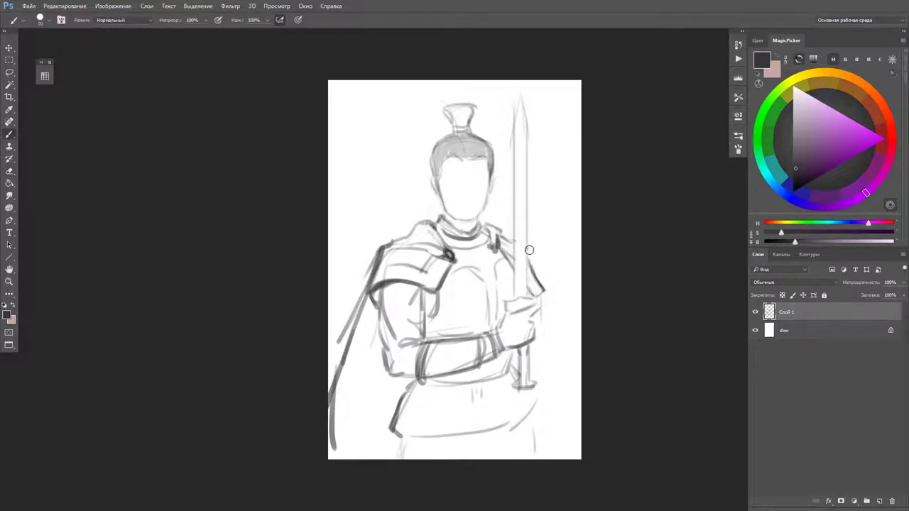
{"action": "mouse_move", "coordinate": [533, 261]}
{"action": "left_mouse_down"}
{"action": "mouse_move", "coordinate": [568, 417]}
{"action": "mouse_move", "coordinate": [581, 413]}
{"action": "left_mouse_up"}
{"action": "left_click_drag", "start_coordinate": [544, 305], "coordinate": [572, 457]}
{"action": "key", "text": "ctrl+alt+z"}
{"action": "key", "text": "ctrl+alt+z"}
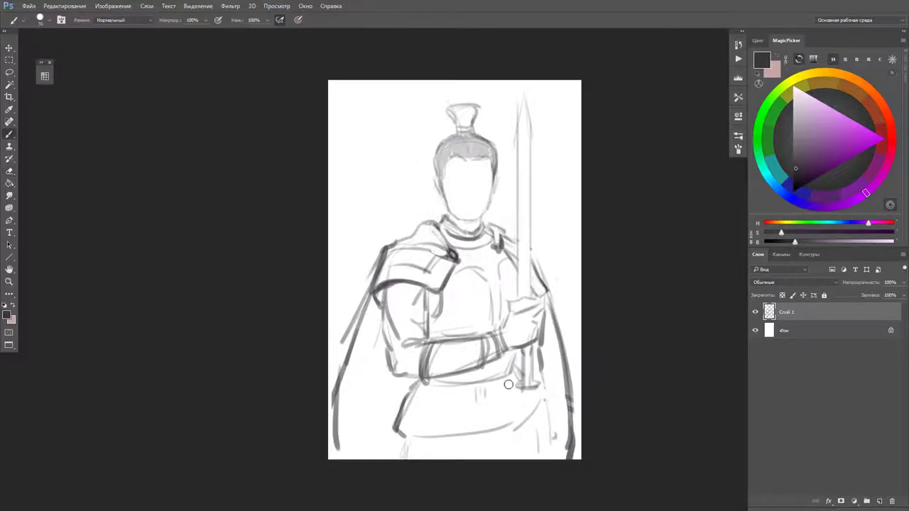
- Zoom in, line the left face edge, erase rough strokes and draw the chin and jaw
{"action": "scroll", "coordinate": [480, 237], "scroll_direction": "up", "scroll_amount": 3}
{"action": "left_click_drag", "start_coordinate": [383, 186], "coordinate": [411, 296]}
{"action": "key", "text": "e"}
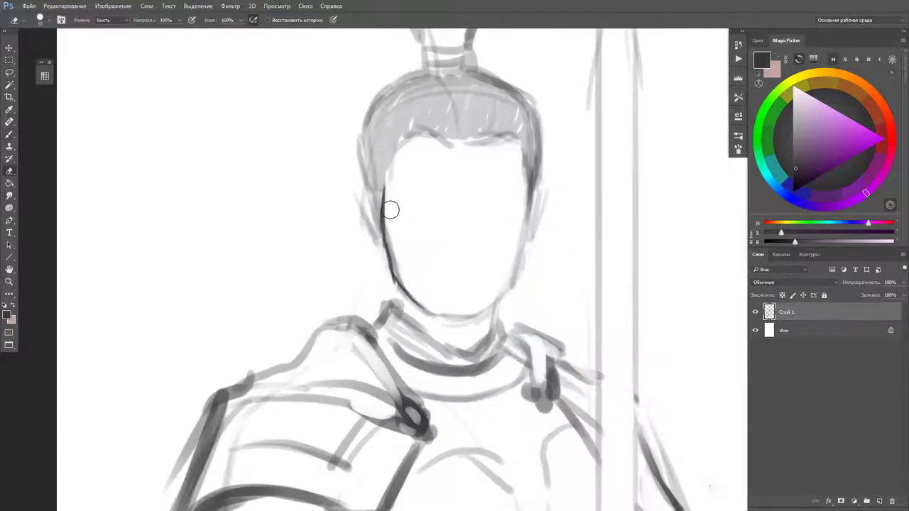
{"action": "left_click_drag", "start_coordinate": [387, 209], "coordinate": [385, 248]}
{"action": "key", "text": "b"}
{"action": "mouse_move", "coordinate": [398, 285]}
{"action": "left_mouse_down"}
{"action": "mouse_move", "coordinate": [451, 320]}
{"action": "mouse_move", "coordinate": [378, 319]}
{"action": "mouse_move", "coordinate": [436, 355]}
{"action": "left_mouse_up"}
- Draw the right jaw and neck lines and outline the left ear
{"action": "key", "text": "e"}
{"action": "key", "text": "b"}
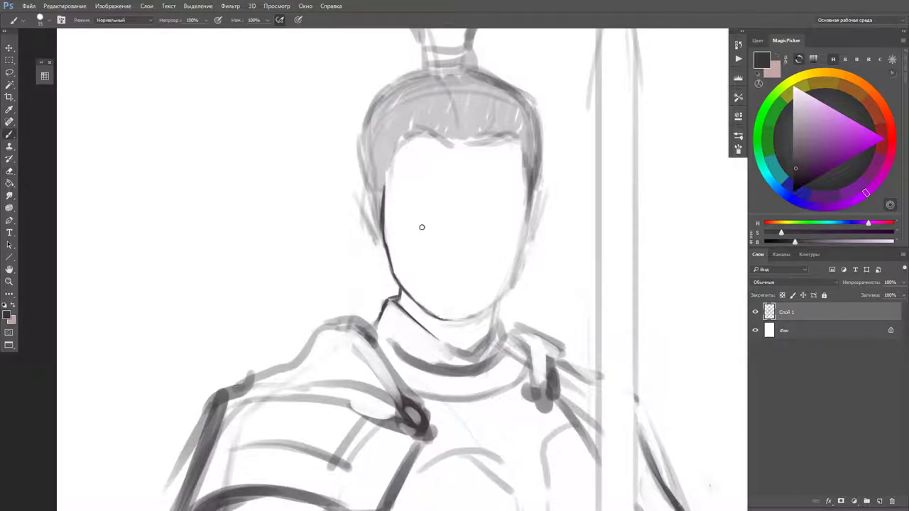
{"action": "key", "text": "e"}
{"action": "mouse_move", "coordinate": [444, 317]}
{"action": "left_mouse_down"}
{"action": "mouse_move", "coordinate": [501, 296]}
{"action": "mouse_move", "coordinate": [501, 328]}
{"action": "mouse_move", "coordinate": [454, 349]}
{"action": "left_mouse_up"}
{"action": "key", "text": "b"}
{"action": "key", "text": "e"}
{"action": "key", "text": "b"}
{"action": "scroll", "coordinate": [489, 341], "scroll_direction": "up", "scroll_amount": 2}
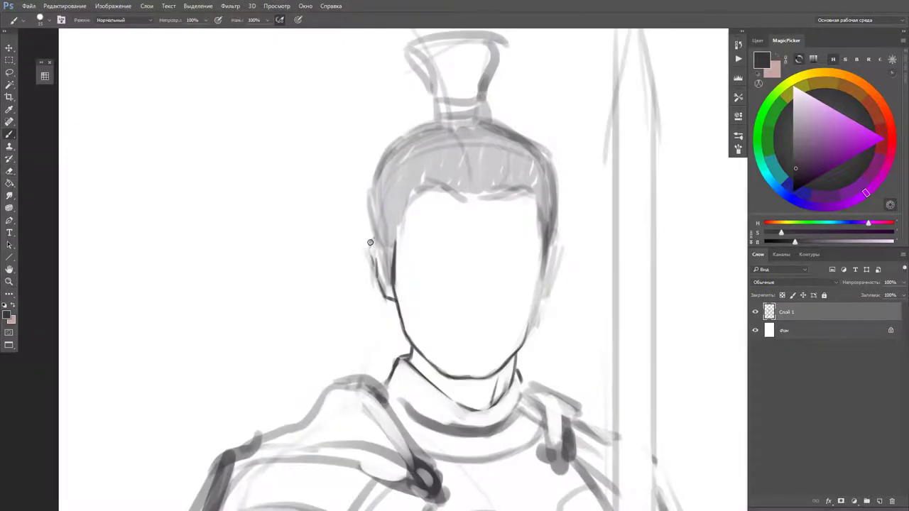
{"action": "left_click_drag", "start_coordinate": [370, 242], "coordinate": [389, 297]}
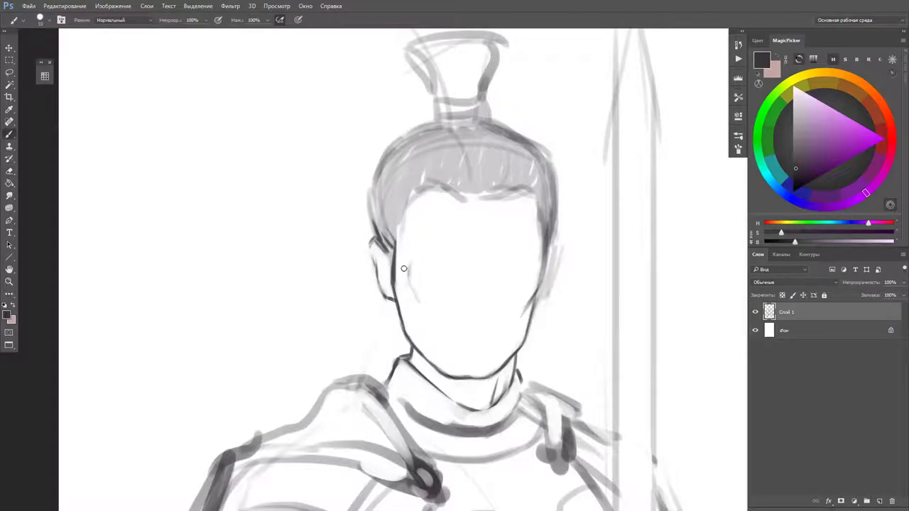
- Darken both edges of the hair and draw hair strands
{"action": "left_click_drag", "start_coordinate": [560, 249], "coordinate": [544, 163]}
{"action": "left_click_drag", "start_coordinate": [380, 163], "coordinate": [372, 221]}
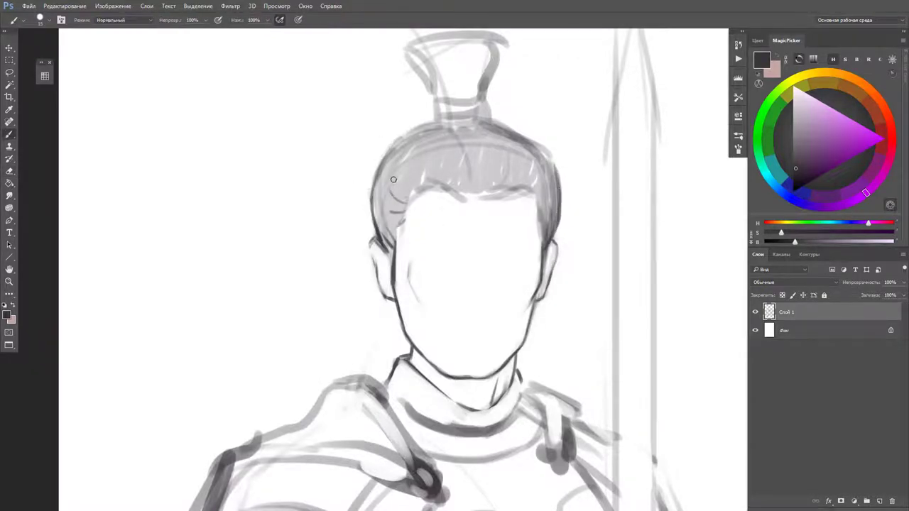
{"action": "left_click_drag", "start_coordinate": [393, 179], "coordinate": [419, 159]}
{"action": "left_click_drag", "start_coordinate": [497, 128], "coordinate": [511, 202]}
{"action": "left_click_drag", "start_coordinate": [547, 142], "coordinate": [560, 202]}
{"action": "scroll", "coordinate": [561, 202], "scroll_direction": "down", "scroll_amount": 5}
{"action": "scroll", "coordinate": [501, 205], "scroll_direction": "up", "scroll_amount": 5}
- Add band strokes around the topknot and erase it into a crisp outline
{"action": "mouse_move", "coordinate": [467, 227]}
{"action": "left_mouse_down"}
{"action": "mouse_move", "coordinate": [531, 226]}
{"action": "mouse_move", "coordinate": [539, 142]}
{"action": "left_mouse_up"}
{"action": "key", "text": "e"}
{"action": "left_click_drag", "start_coordinate": [431, 149], "coordinate": [525, 213]}
{"action": "key", "text": "b"}
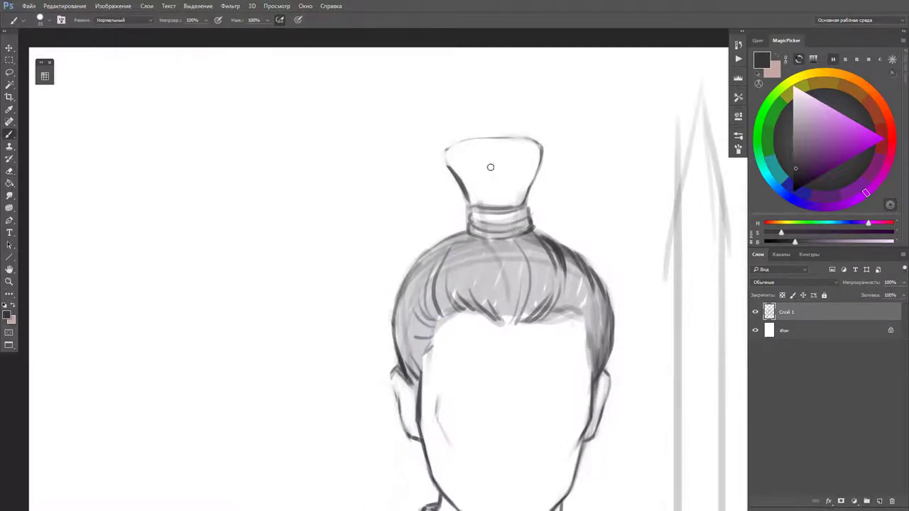
{"action": "scroll", "coordinate": [490, 167], "scroll_direction": "down", "scroll_amount": 5}
{"action": "scroll", "coordinate": [489, 289], "scroll_direction": "up", "scroll_amount": 5}
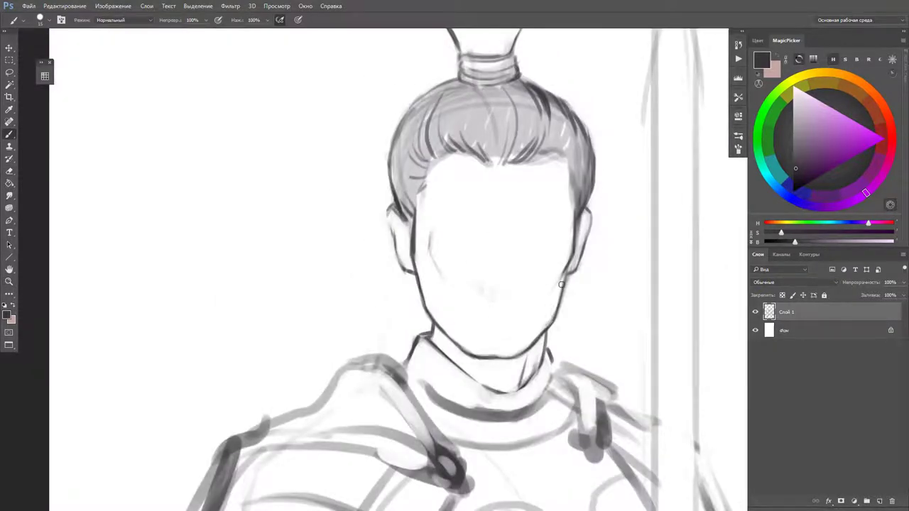
- Redraw the right jaw darker, draw the nose bridge and darken the left jaw
{"action": "left_click_drag", "start_coordinate": [560, 283], "coordinate": [555, 325]}
{"action": "left_click_drag", "start_coordinate": [505, 238], "coordinate": [509, 281]}
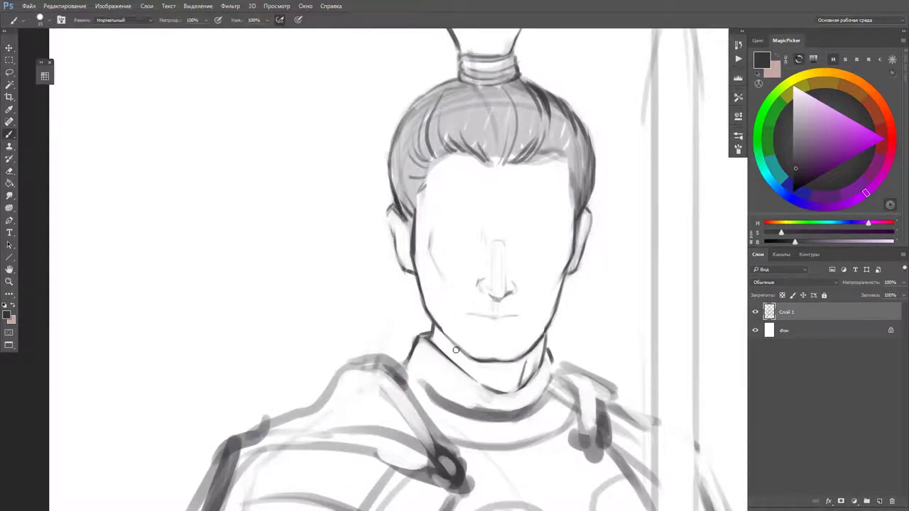
{"action": "left_click_drag", "start_coordinate": [417, 272], "coordinate": [446, 335]}
{"action": "key", "text": "e"}
{"action": "left_click_drag", "start_coordinate": [412, 224], "coordinate": [410, 268]}
- Replace the thick grey collar strokes with clean dark collar lines
{"action": "left_click_drag", "start_coordinate": [412, 366], "coordinate": [557, 387]}
{"action": "left_click_drag", "start_coordinate": [426, 390], "coordinate": [557, 419]}
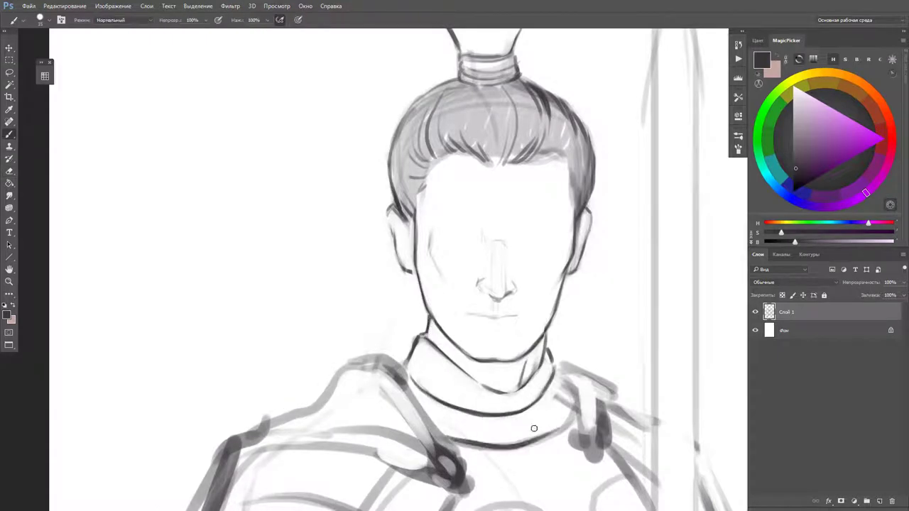
{"action": "left_click_drag", "start_coordinate": [444, 369], "coordinate": [588, 425]}
{"action": "left_click_drag", "start_coordinate": [418, 432], "coordinate": [461, 376]}
{"action": "left_click_drag", "start_coordinate": [639, 340], "coordinate": [584, 264]}
{"action": "scroll", "coordinate": [584, 264], "scroll_direction": "up", "scroll_amount": 2}
{"action": "key", "text": "b"}
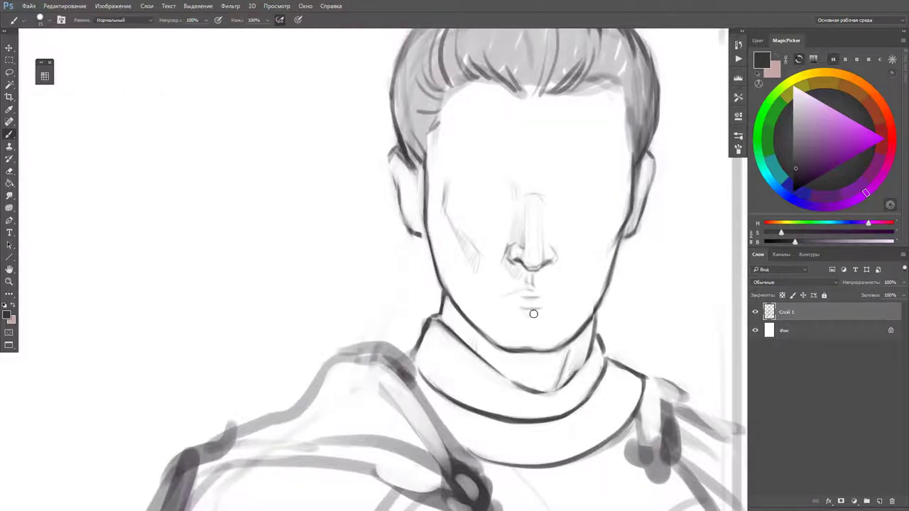
- Add a small shadow under the lower lip and review the face
{"action": "left_click_drag", "start_coordinate": [533, 313], "coordinate": [524, 311]}
{"action": "scroll", "coordinate": [530, 171], "scroll_direction": "up", "scroll_amount": 2}
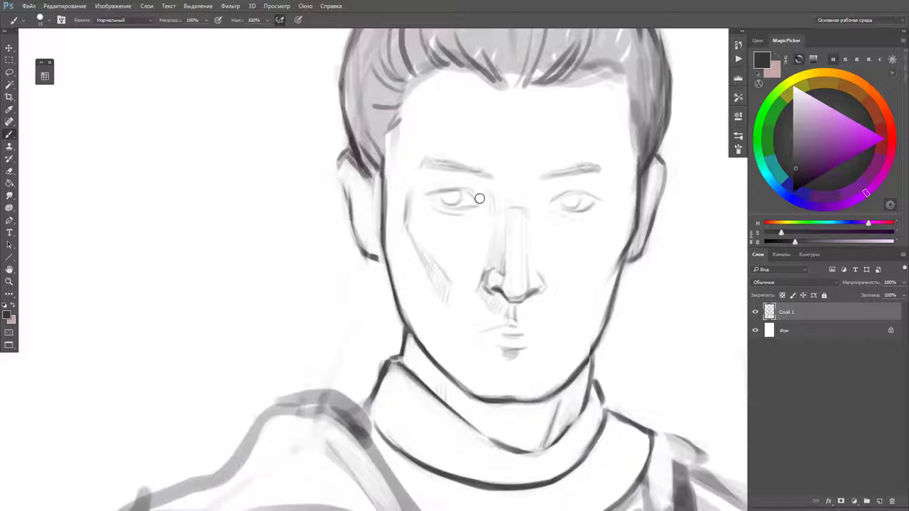
{"action": "scroll", "coordinate": [543, 206], "scroll_direction": "down", "scroll_amount": 1}
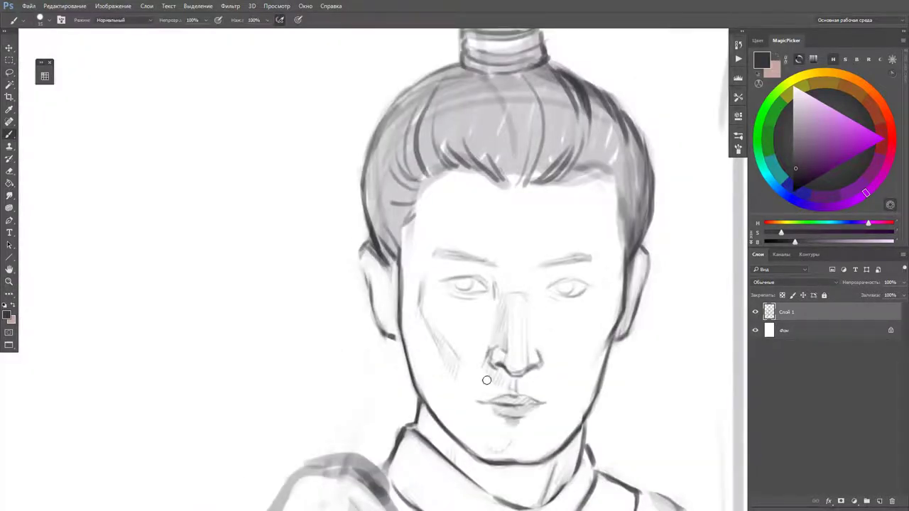
{"action": "scroll", "coordinate": [530, 377], "scroll_direction": "down", "scroll_amount": 5}
{"action": "scroll", "coordinate": [582, 216], "scroll_direction": "up", "scroll_amount": 4}
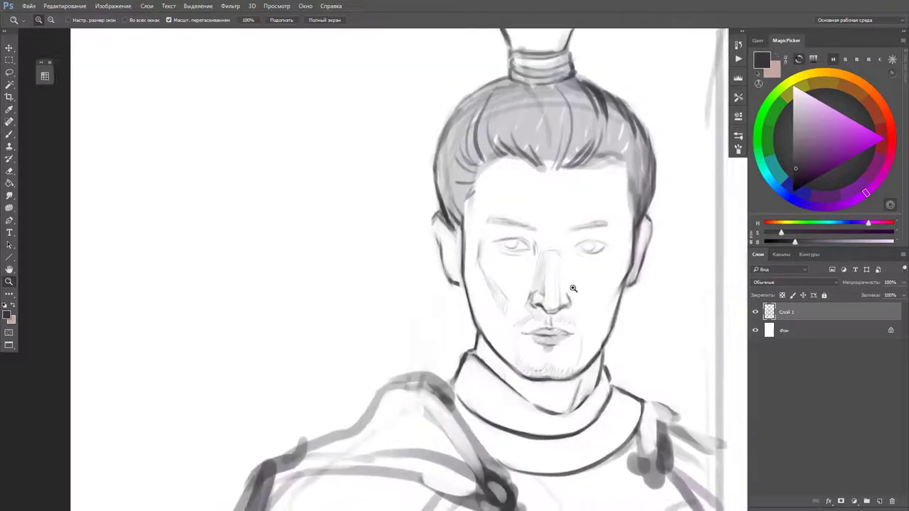
- Reshape the lips with a Lasso selection and Free Transform, then deselect
{"action": "scroll", "coordinate": [582, 216], "scroll_direction": "up", "scroll_amount": 1}
{"action": "key", "text": "l"}
{"action": "left_click_drag", "start_coordinate": [514, 332], "coordinate": [520, 347]}
{"action": "key", "text": "ctrl+t"}
{"action": "key", "text": "Return"}
{"action": "key", "text": "ctrl+d"}
{"action": "key", "text": "b"}
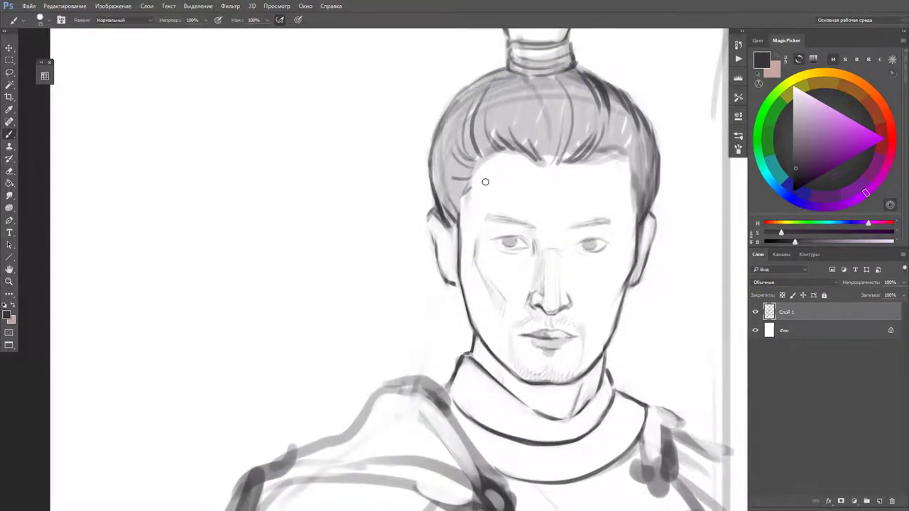
- Add darker strands on both sides of the hair and redraw the right eyebrow
{"action": "left_click_drag", "start_coordinate": [460, 207], "coordinate": [454, 255]}
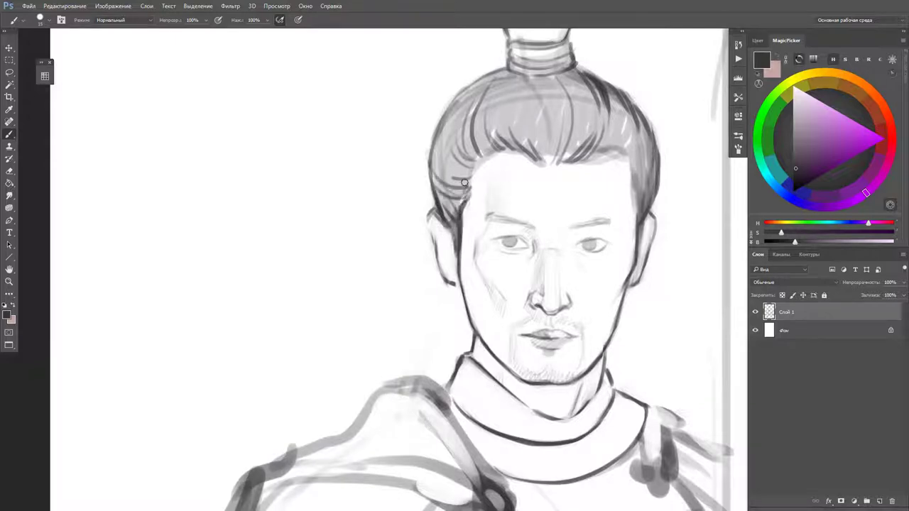
{"action": "left_click_drag", "start_coordinate": [462, 100], "coordinate": [435, 206]}
{"action": "left_click_drag", "start_coordinate": [610, 135], "coordinate": [640, 206]}
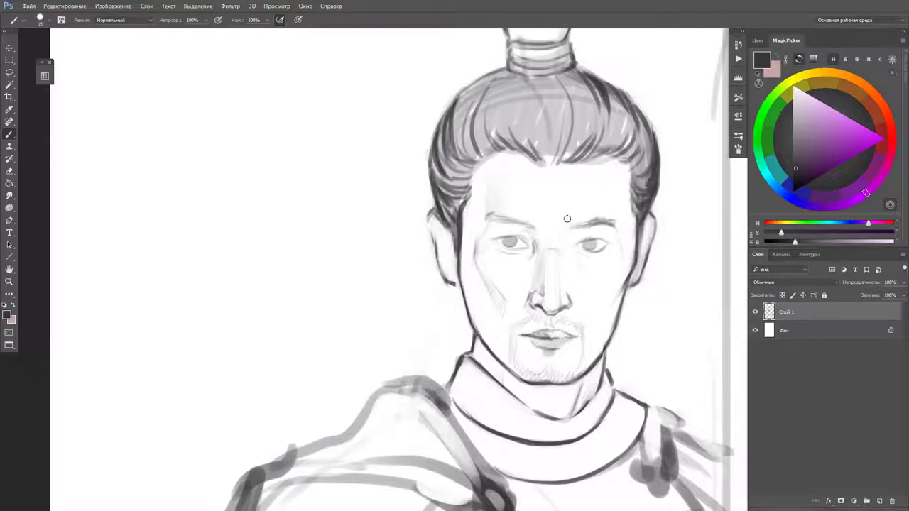
{"action": "left_click_drag", "start_coordinate": [568, 221], "coordinate": [614, 225]}
{"action": "left_click", "coordinate": [531, 260], "text": "alt"}
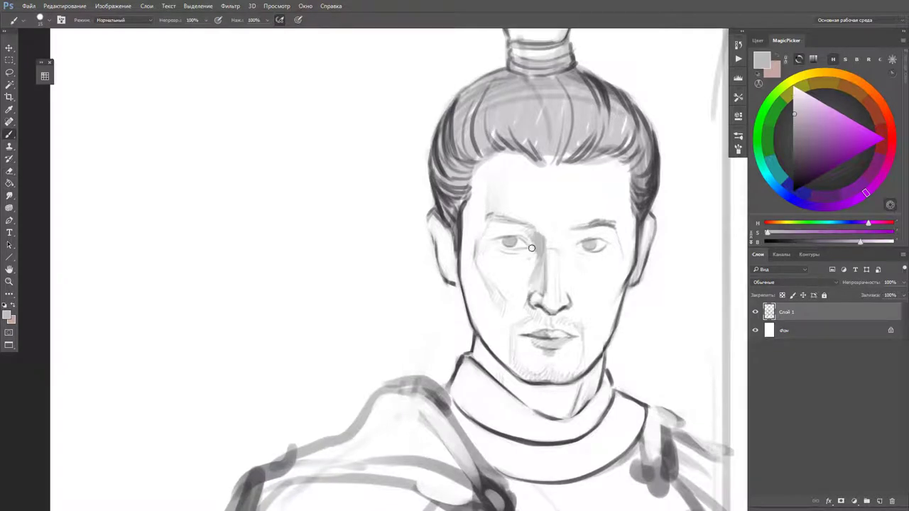
{"action": "left_click", "coordinate": [499, 237], "text": "alt"}
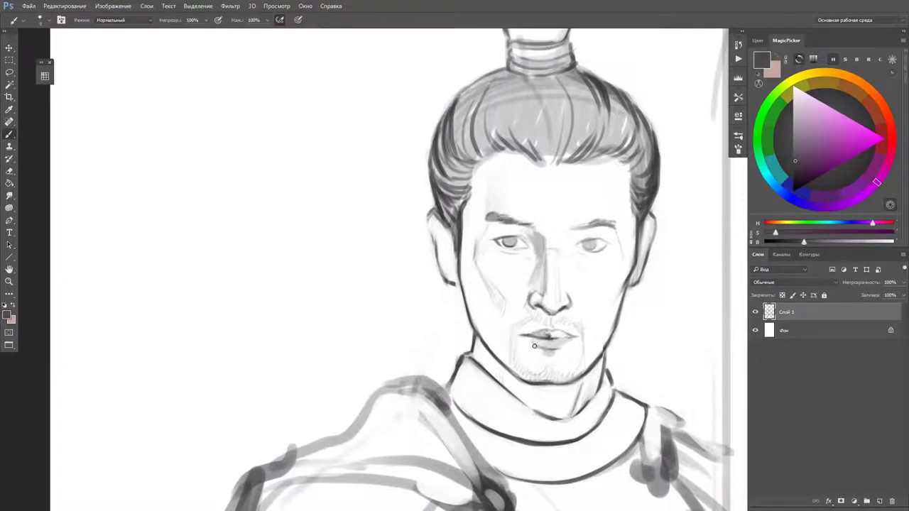
- Redraw the left jawline and the ear and jaw outlines with clean strokes
{"action": "key", "text": "e"}
{"action": "scroll", "coordinate": [524, 305], "scroll_direction": "up", "scroll_amount": 1}
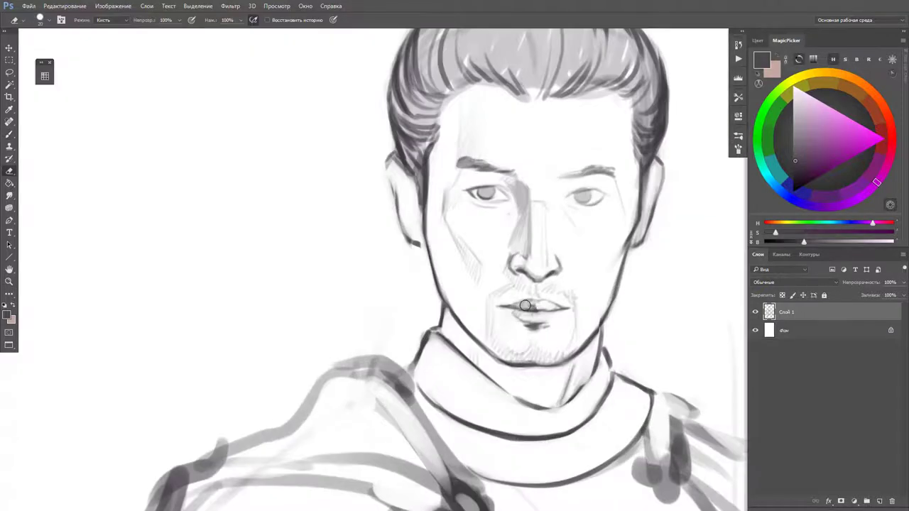
{"action": "key", "text": "b"}
{"action": "scroll", "coordinate": [529, 294], "scroll_direction": "up", "scroll_amount": 1}
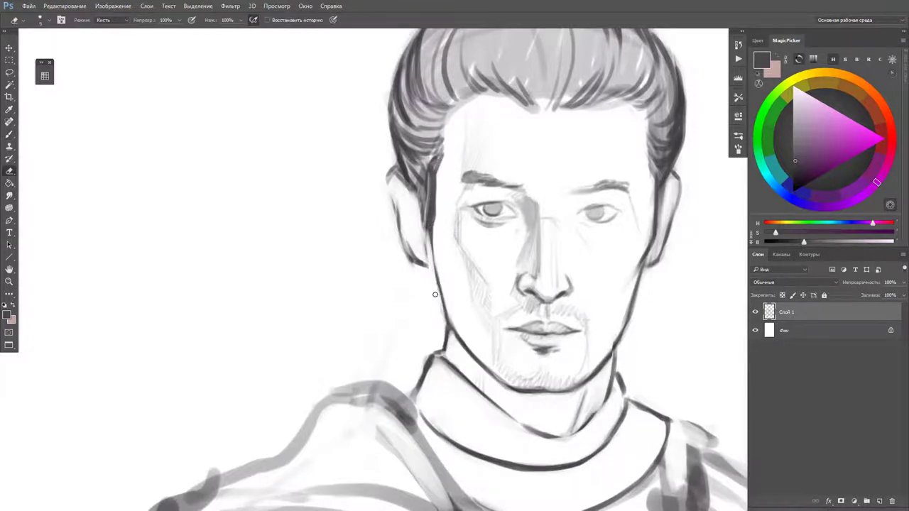
{"action": "left_click_drag", "start_coordinate": [429, 231], "coordinate": [454, 355]}
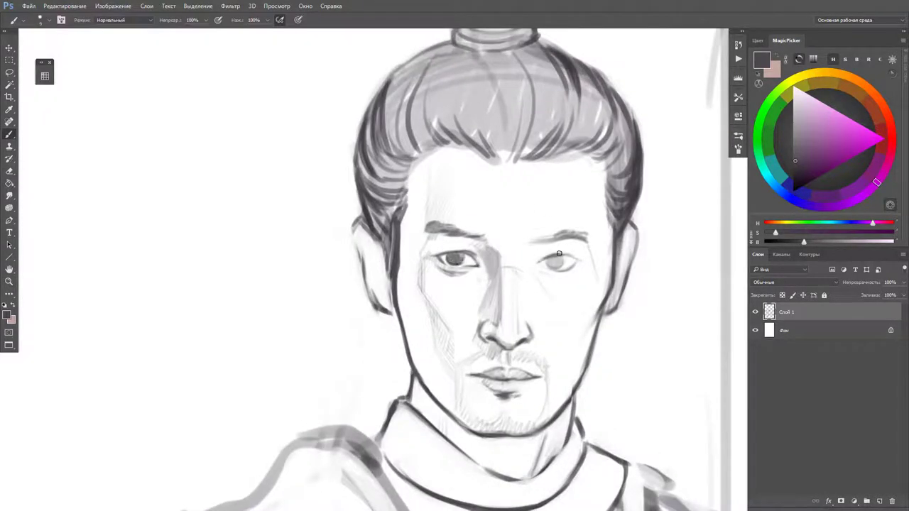
{"action": "key", "text": "e"}
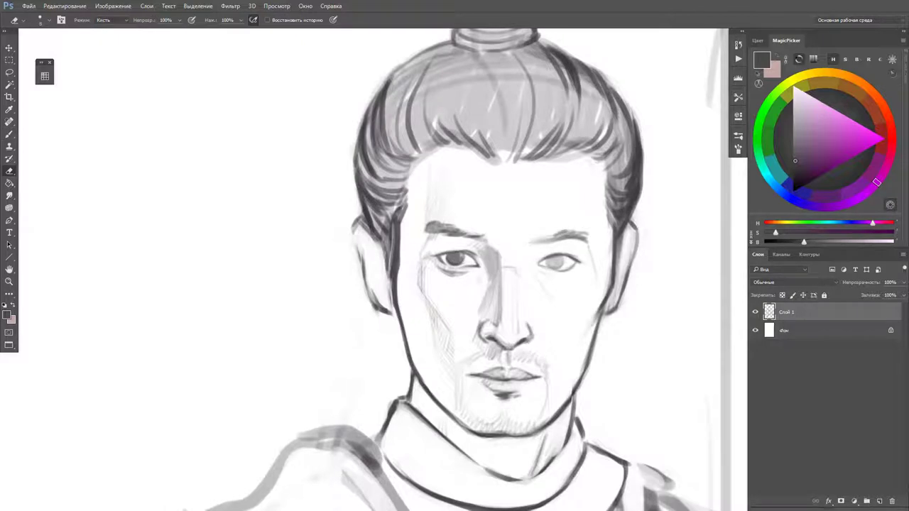
{"action": "key", "text": "b"}
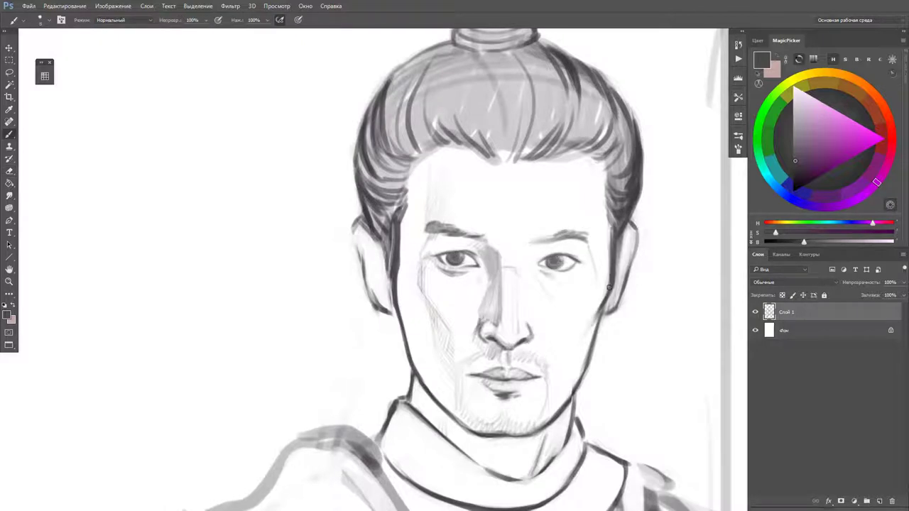
{"action": "left_click_drag", "start_coordinate": [625, 224], "coordinate": [606, 310]}
{"action": "left_click_drag", "start_coordinate": [359, 247], "coordinate": [383, 302]}
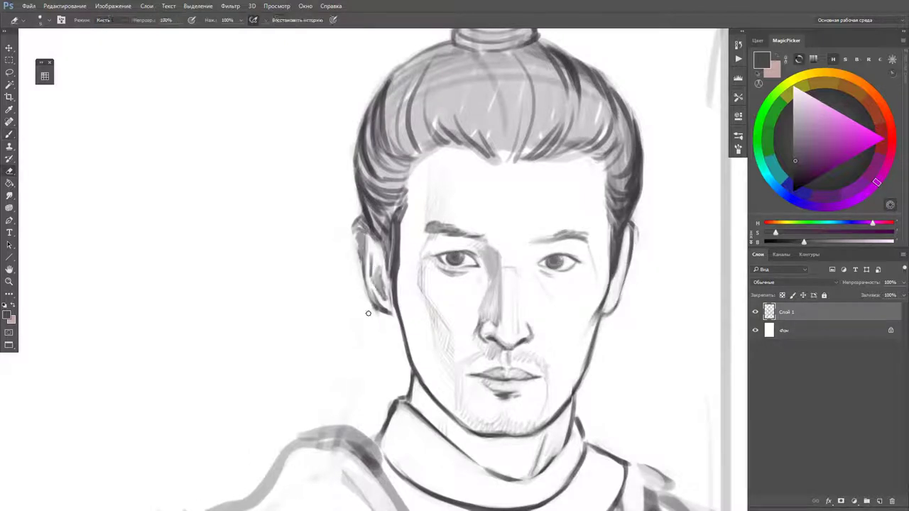
- Erase the rough shoulder and cloak lines and redraw a cleaner cloak edge and sleeve curve
{"action": "key", "text": "ctrl+minus"}
{"action": "key", "text": "e"}
{"action": "left_click_drag", "start_coordinate": [484, 305], "coordinate": [546, 391]}
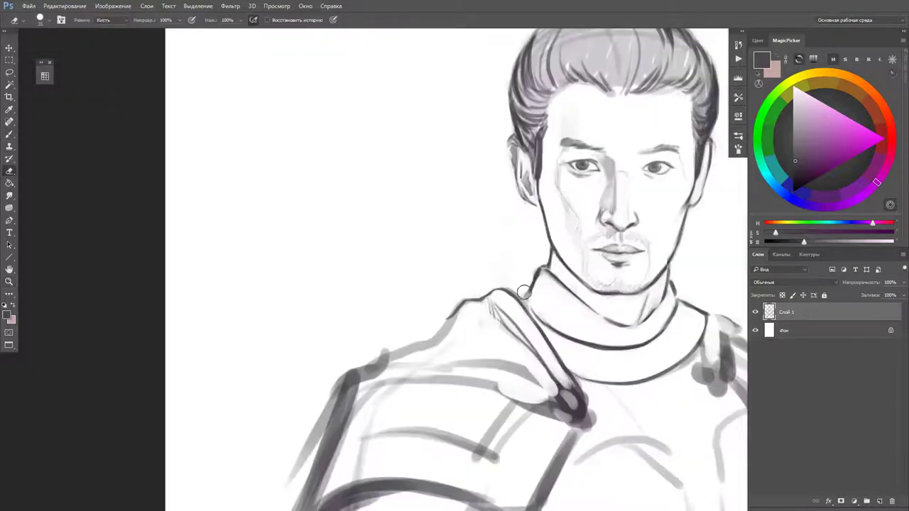
{"action": "left_click_drag", "start_coordinate": [426, 334], "coordinate": [300, 434]}
{"action": "left_click_drag", "start_coordinate": [355, 383], "coordinate": [433, 355]}
{"action": "key", "text": "ctrl+minus"}
{"action": "mouse_move", "coordinate": [445, 287]}
{"action": "left_mouse_down"}
{"action": "mouse_move", "coordinate": [426, 377]}
{"action": "mouse_move", "coordinate": [497, 397]}
{"action": "left_mouse_up"}
{"action": "key", "text": "b"}
{"action": "left_click_drag", "start_coordinate": [444, 280], "coordinate": [419, 390]}
{"action": "left_click_drag", "start_coordinate": [430, 371], "coordinate": [497, 347]}
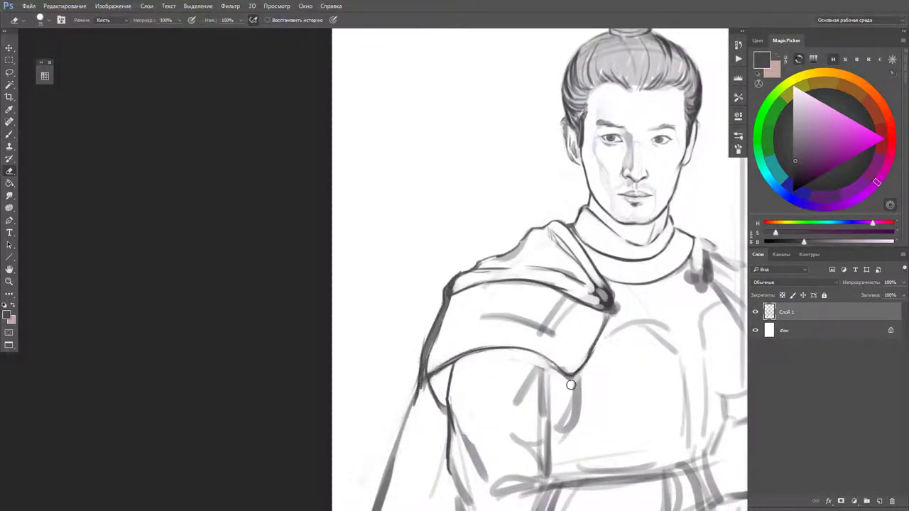
- Reframe the view on the figure, then draw the right arm contour and a forearm stroke
{"action": "key", "text": "ctrl+minus"}
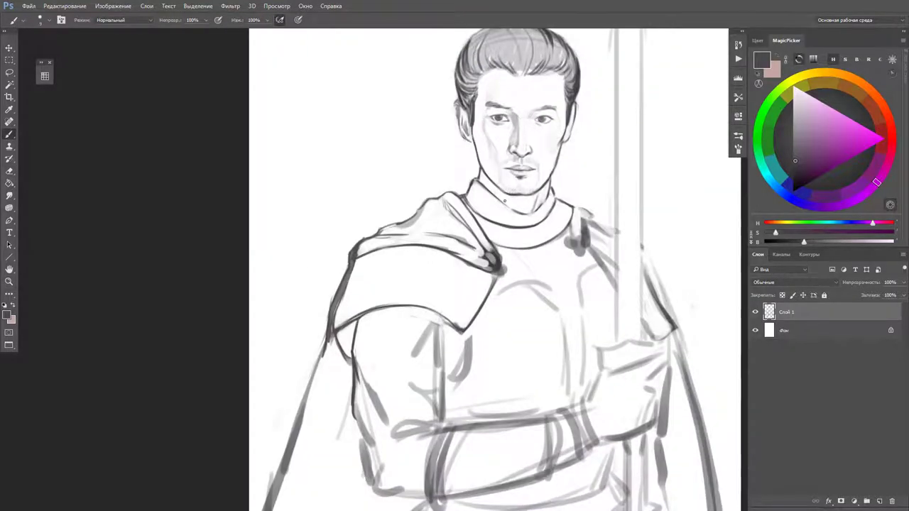
{"action": "key", "text": "ctrl+0"}
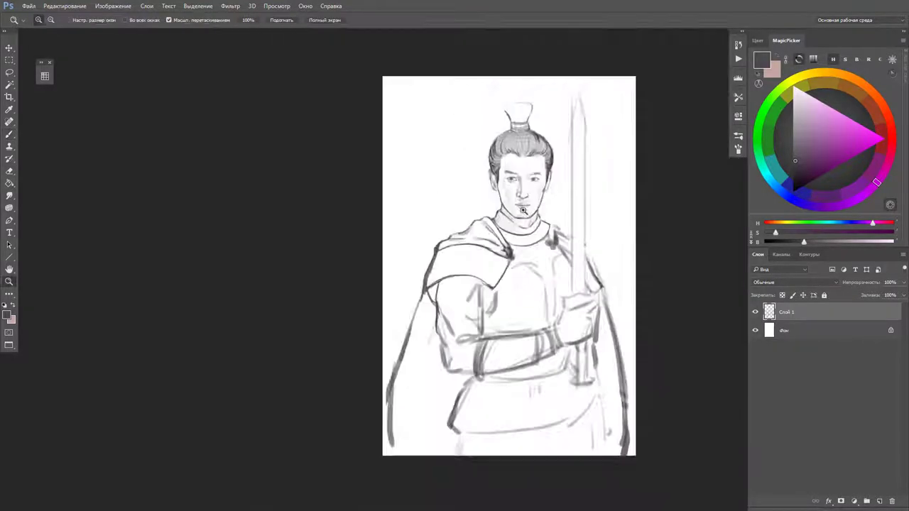
{"action": "key", "text": "ctrl+plus"}
{"action": "key", "text": "ctrl+plus"}
{"action": "key", "text": "ctrl+plus"}
{"action": "key", "text": "e"}
{"action": "key", "text": "z"}
{"action": "key", "text": "ctrl+plus"}
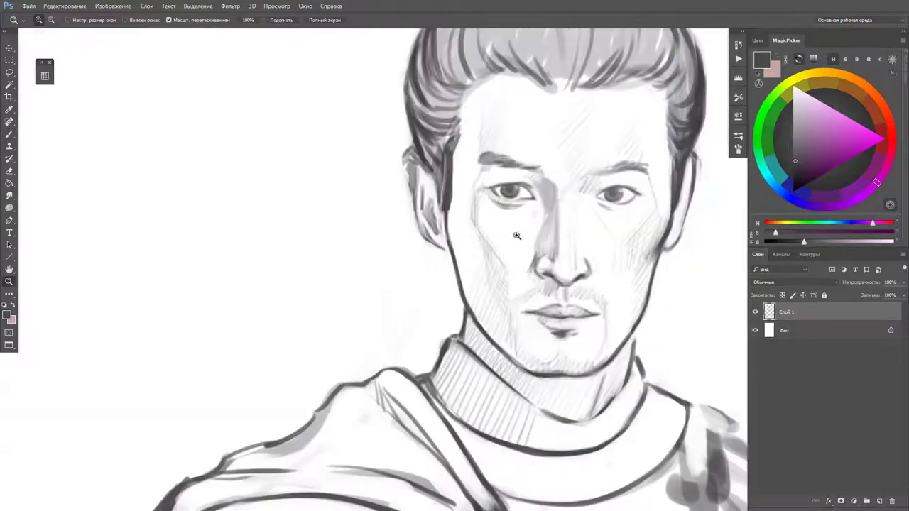
{"action": "key", "text": "ctrl+minus"}
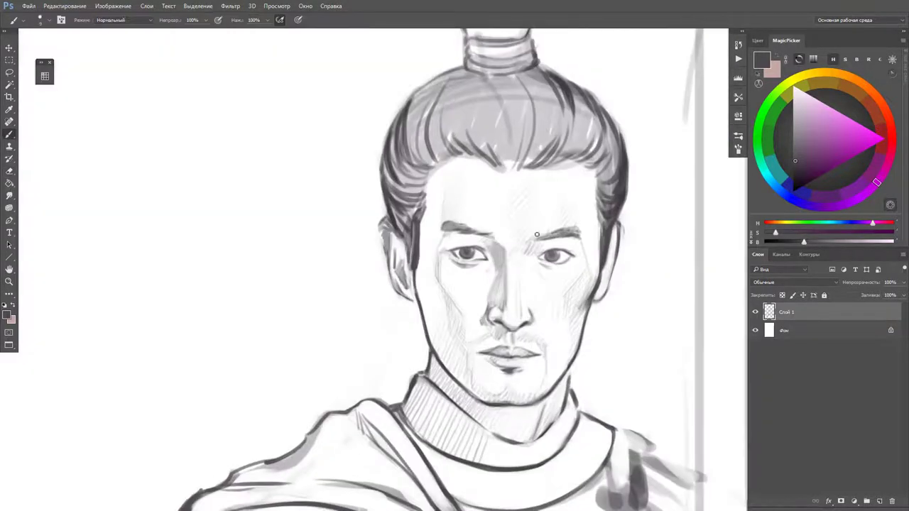
{"action": "scroll", "coordinate": [463, 199], "scroll_direction": "down", "scroll_amount": 3}
{"action": "scroll", "coordinate": [469, 248], "scroll_direction": "down", "scroll_amount": 2}
{"action": "scroll", "coordinate": [487, 349], "scroll_direction": "up", "scroll_amount": 5}
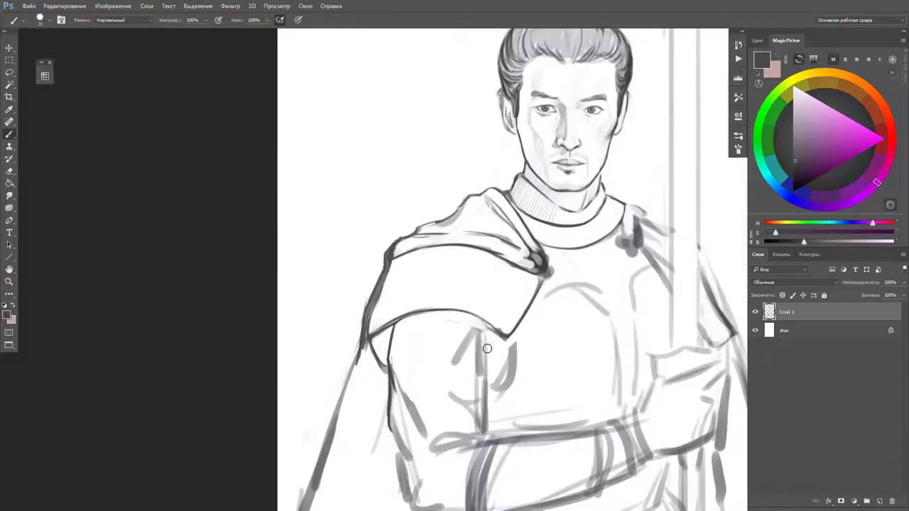
{"action": "key", "text": "b"}
{"action": "left_click_drag", "start_coordinate": [490, 329], "coordinate": [487, 438]}
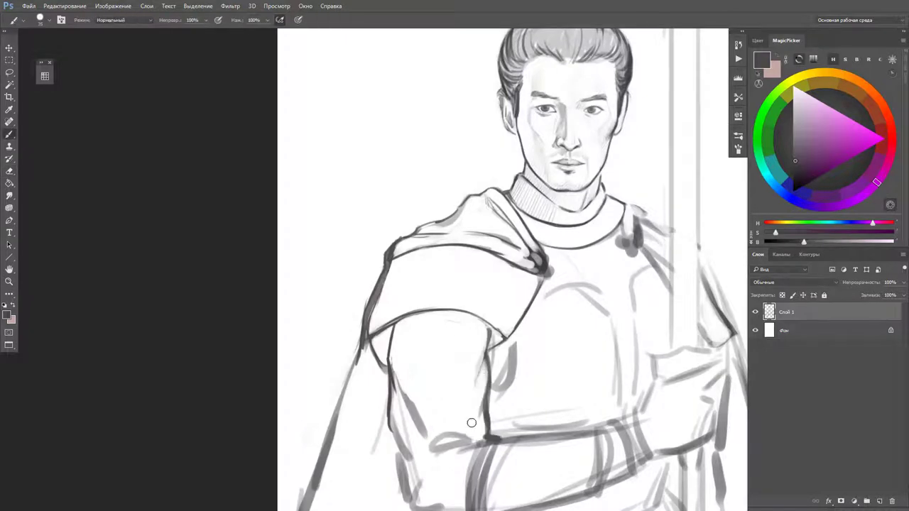
{"action": "scroll", "coordinate": [423, 398], "scroll_direction": "down", "scroll_amount": 2}
{"action": "left_click_drag", "start_coordinate": [423, 380], "coordinate": [419, 426]}
- Erase the old forearm and cuff lines and redraw a cleaner bracer cuff and forearm contour
{"action": "key", "text": "e"}
{"action": "left_click_drag", "start_coordinate": [447, 362], "coordinate": [469, 412]}
{"action": "left_click_drag", "start_coordinate": [412, 390], "coordinate": [454, 433]}
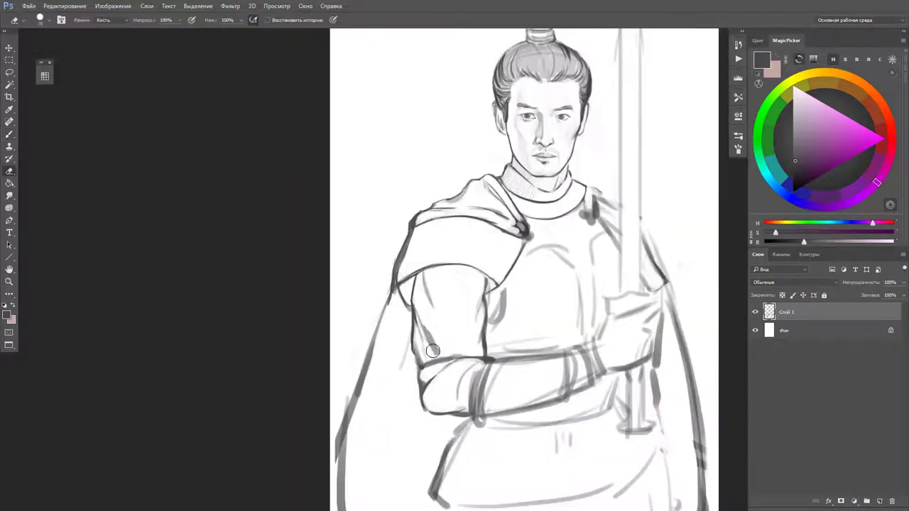
{"action": "scroll", "coordinate": [426, 354], "scroll_direction": "down", "scroll_amount": 1}
{"action": "mouse_move", "coordinate": [455, 355]}
{"action": "left_mouse_down"}
{"action": "mouse_move", "coordinate": [428, 325]}
{"action": "mouse_move", "coordinate": [483, 419]}
{"action": "left_mouse_up"}
{"action": "key", "text": "b"}
{"action": "left_click_drag", "start_coordinate": [490, 359], "coordinate": [571, 355]}
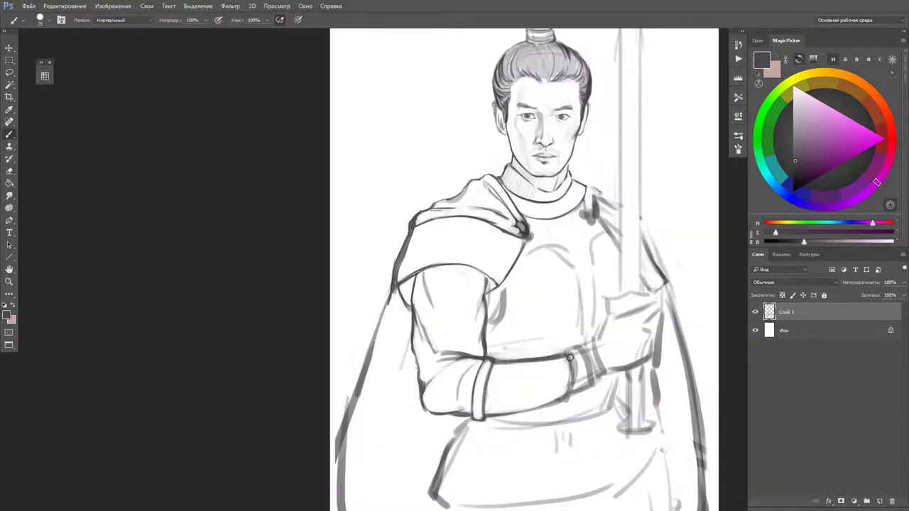
{"action": "left_click_drag", "start_coordinate": [490, 410], "coordinate": [567, 399]}
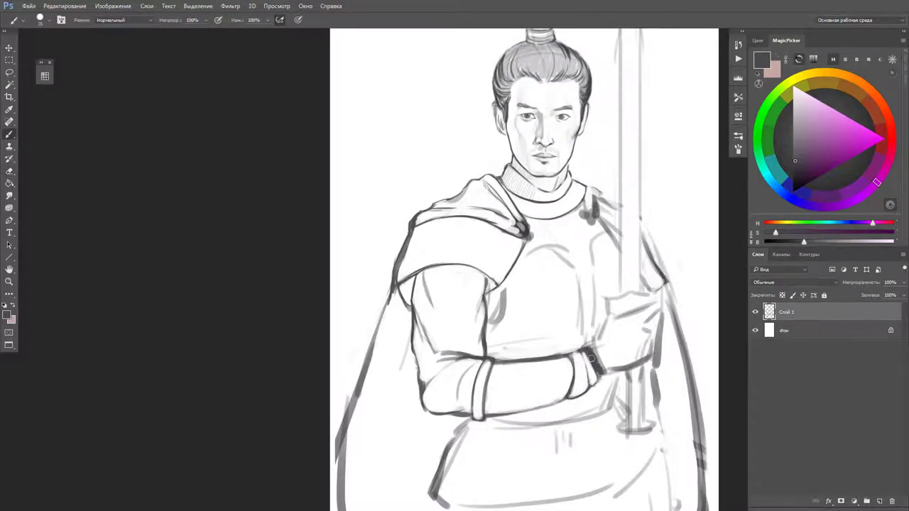
- Zoom in and centre the view on the chest and sword-gripping hand
{"action": "key", "text": "z"}
{"action": "left_click_drag", "start_coordinate": [603, 347], "coordinate": [576, 416]}
{"action": "left_click_drag", "start_coordinate": [566, 332], "coordinate": [610, 332]}
{"action": "key", "text": "e"}
{"action": "key", "text": "z"}
{"action": "left_click", "coordinate": [568, 333]}
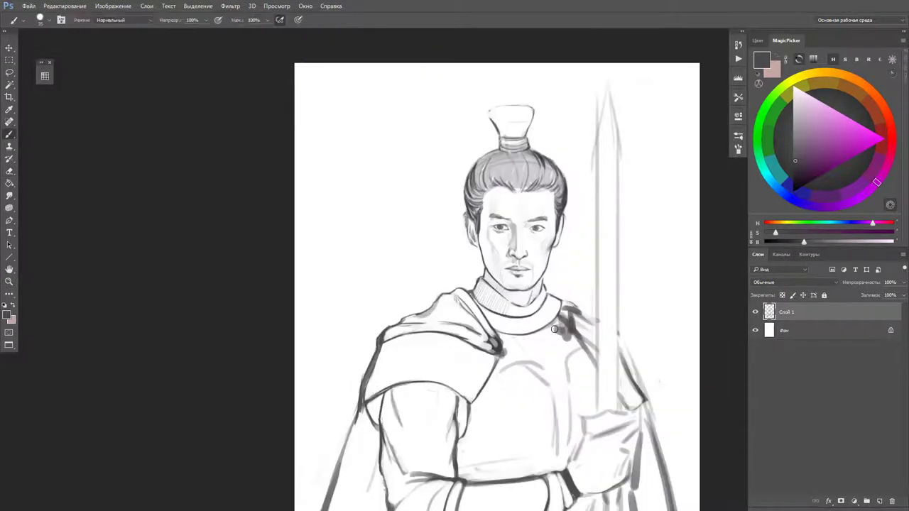
{"action": "left_click", "coordinate": [624, 369], "text": "alt"}
{"action": "left_click", "coordinate": [572, 364]}
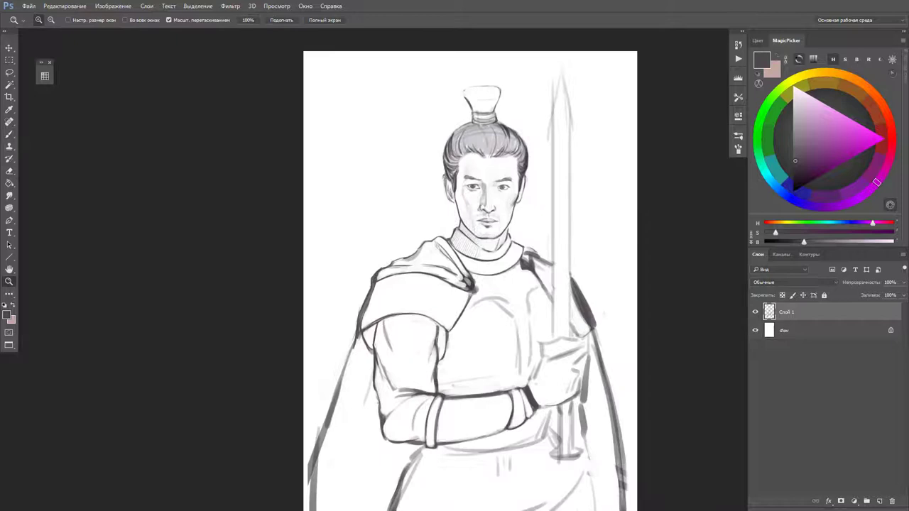
{"action": "left_click", "coordinate": [521, 334]}
{"action": "key", "text": "b"}
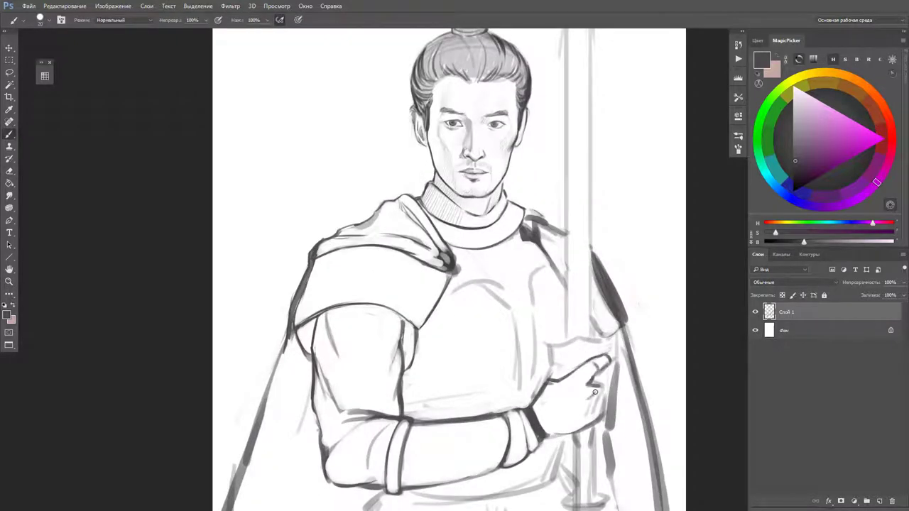
{"action": "left_click_drag", "start_coordinate": [597, 416], "coordinate": [576, 394]}
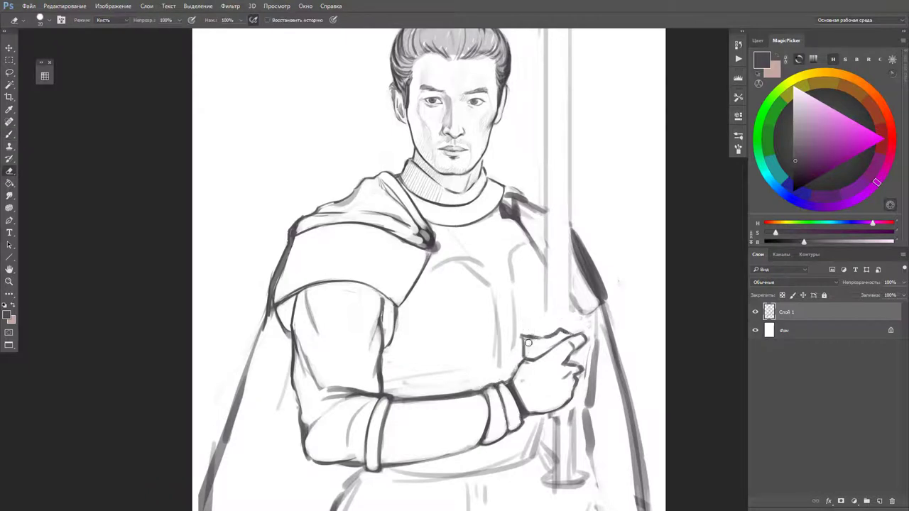
{"action": "scroll", "coordinate": [555, 378], "scroll_direction": "up", "scroll_amount": 1}
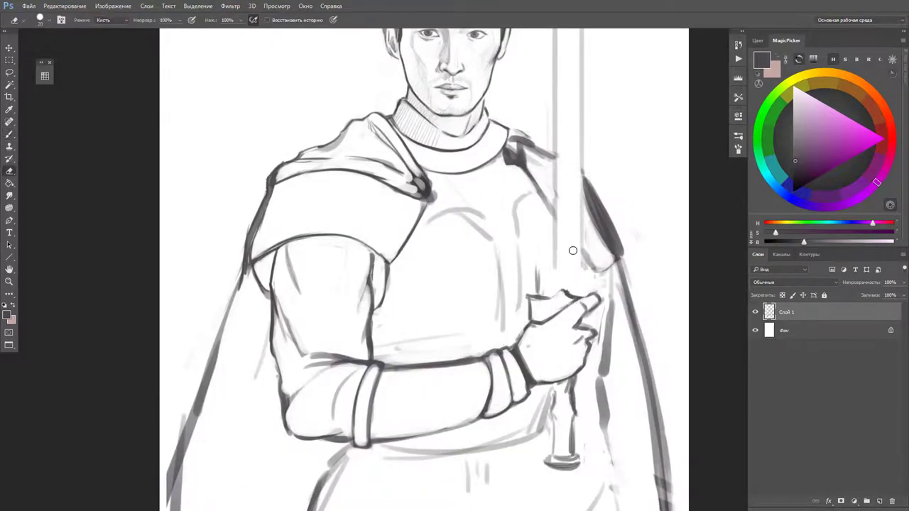
- With a large textured brush, shade the cloak, arms, robe, chest and forearm dark grey
{"action": "scroll", "coordinate": [574, 254], "scroll_direction": "down", "scroll_amount": 3}
{"action": "right_click", "coordinate": [593, 226]}
{"action": "left_click_drag", "start_coordinate": [401, 333], "coordinate": [425, 461]}
{"action": "left_click_drag", "start_coordinate": [604, 348], "coordinate": [618, 482]}
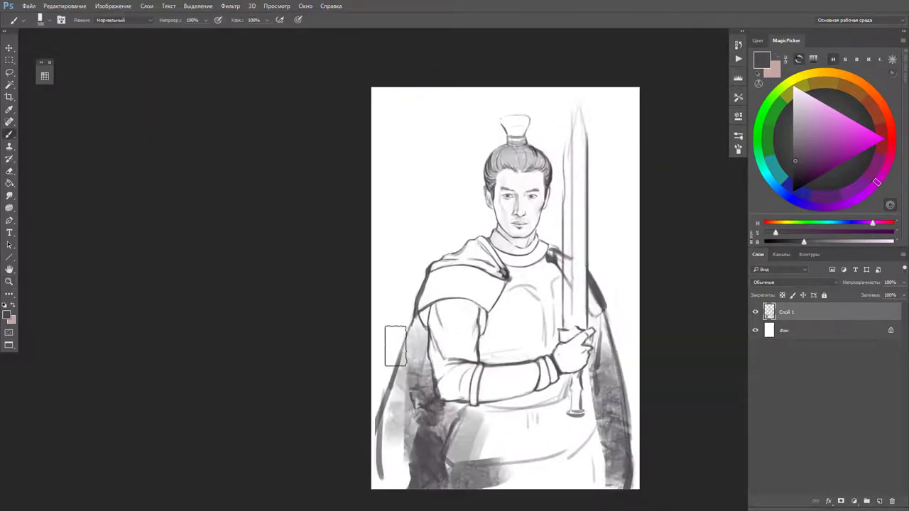
{"action": "left_click_drag", "start_coordinate": [383, 334], "coordinate": [412, 483]}
{"action": "left_click_drag", "start_coordinate": [440, 305], "coordinate": [462, 398]}
{"action": "mouse_move", "coordinate": [596, 376]}
{"action": "left_mouse_down"}
{"action": "mouse_move", "coordinate": [602, 355]}
{"action": "mouse_move", "coordinate": [497, 454]}
{"action": "left_mouse_up"}
{"action": "left_click_drag", "start_coordinate": [539, 256], "coordinate": [483, 340]}
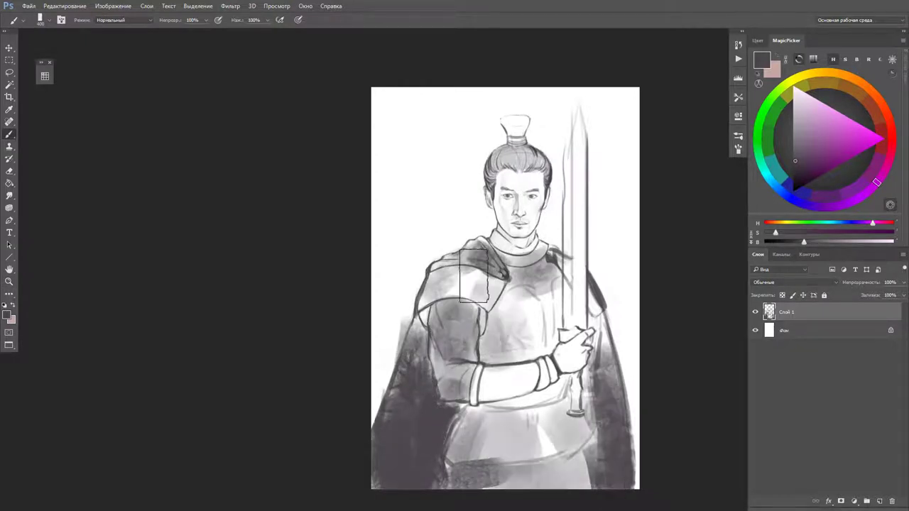
{"action": "mouse_move", "coordinate": [447, 256]}
{"action": "left_mouse_down"}
{"action": "mouse_move", "coordinate": [482, 298]}
{"action": "mouse_move", "coordinate": [489, 248]}
{"action": "left_mouse_up"}
{"action": "mouse_move", "coordinate": [447, 312]}
{"action": "left_mouse_down"}
{"action": "mouse_move", "coordinate": [479, 378]}
{"action": "mouse_move", "coordinate": [582, 362]}
{"action": "left_mouse_up"}
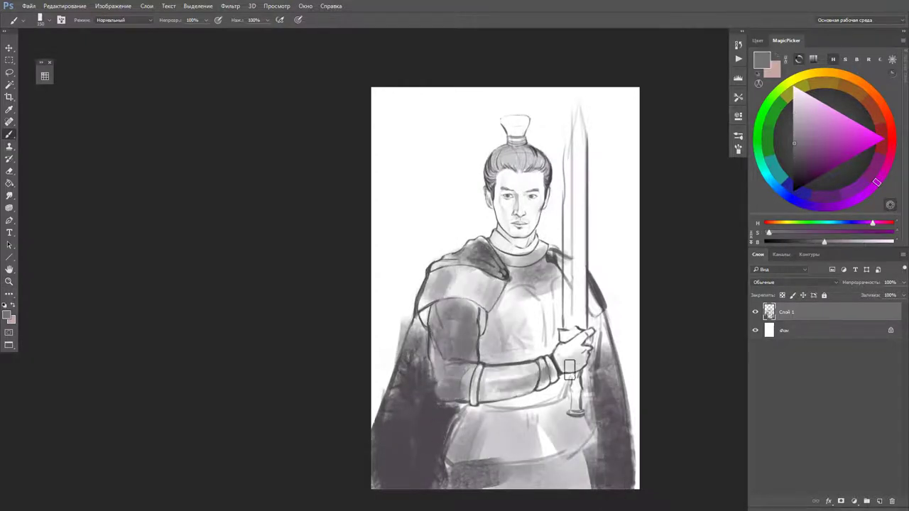
{"action": "left_click_drag", "start_coordinate": [575, 326], "coordinate": [575, 156]}
- Paint lighter grey tones along the sword, around the topknot and over the background
{"action": "left_click", "coordinate": [793, 102]}
{"action": "left_click_drag", "start_coordinate": [384, 326], "coordinate": [461, 212]}
{"action": "left_click_drag", "start_coordinate": [384, 227], "coordinate": [483, 114]}
{"action": "mouse_move", "coordinate": [540, 248]}
{"action": "left_mouse_down"}
{"action": "mouse_move", "coordinate": [557, 187]}
{"action": "mouse_move", "coordinate": [610, 156]}
{"action": "left_mouse_up"}
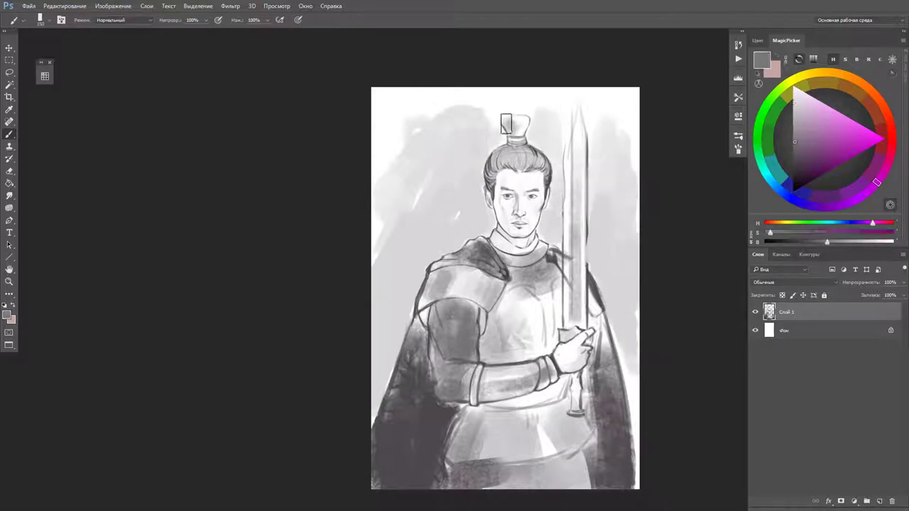
{"action": "left_click", "coordinate": [792, 95]}
{"action": "left_click_drag", "start_coordinate": [468, 99], "coordinate": [560, 213]}
{"action": "left_click_drag", "start_coordinate": [568, 263], "coordinate": [575, 156]}
{"action": "mouse_move", "coordinate": [376, 178]}
{"action": "left_mouse_down"}
{"action": "mouse_move", "coordinate": [441, 92]}
{"action": "mouse_move", "coordinate": [630, 467]}
{"action": "left_mouse_up"}
- On a new layer, fill everything outside an oval selection with dark grey
{"action": "key", "text": "ctrl+shift+alt+n"}
{"action": "key", "text": "m"}
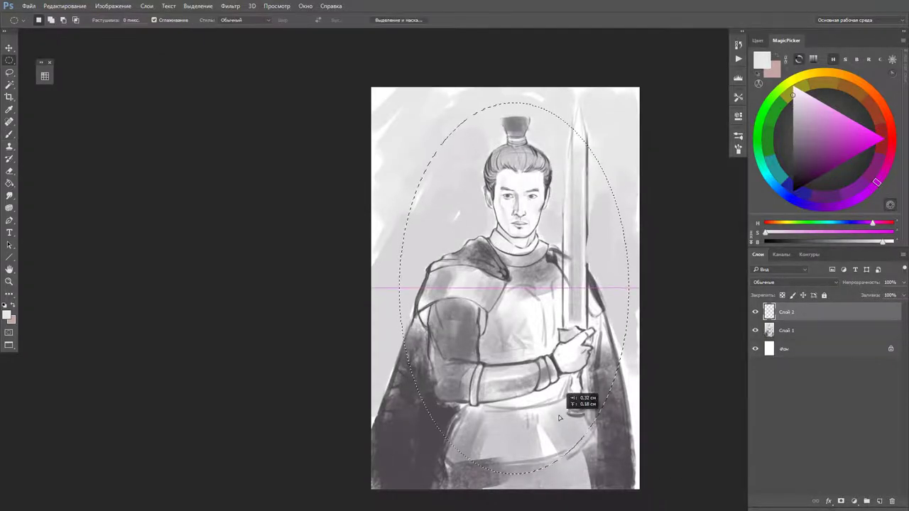
{"action": "key", "text": "ctrl+shift+i"}
{"action": "key", "text": "alt+BackSpace"}
{"action": "key", "text": "g"}
- Paint light and dark strokes along the sword
{"action": "key", "text": "b"}
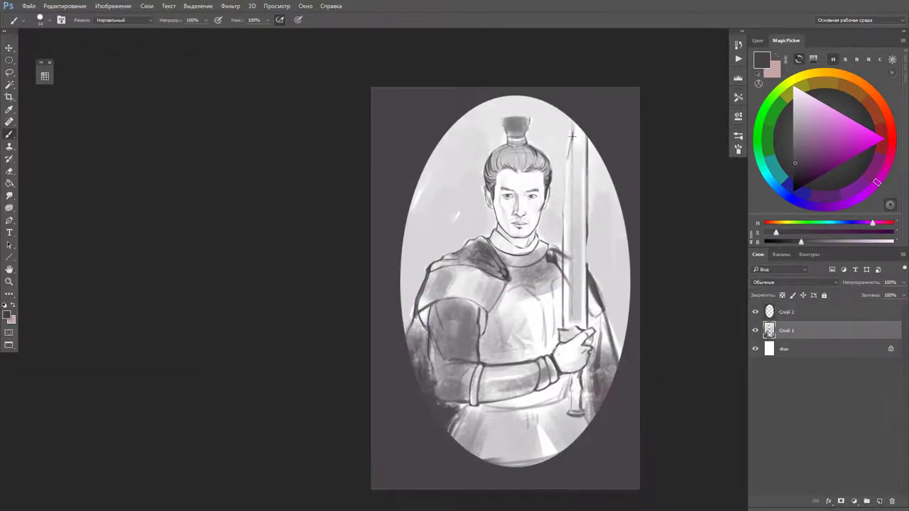
{"action": "mouse_move", "coordinate": [566, 327]}
{"action": "left_mouse_down"}
{"action": "mouse_move", "coordinate": [576, 126]}
{"action": "mouse_move", "coordinate": [584, 213]}
{"action": "left_mouse_up"}
{"action": "mouse_move", "coordinate": [586, 313]}
{"action": "left_mouse_down"}
{"action": "mouse_move", "coordinate": [587, 188]}
{"action": "mouse_move", "coordinate": [572, 122]}
{"action": "left_mouse_up"}
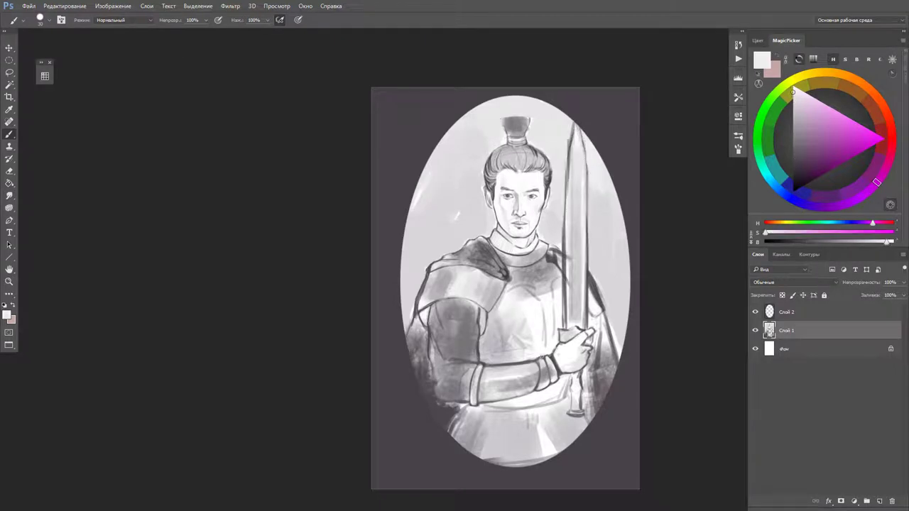
- Paint light highlights on the nose
{"action": "scroll", "coordinate": [450, 289], "scroll_direction": "up", "scroll_amount": 5}
{"action": "key", "text": "b"}
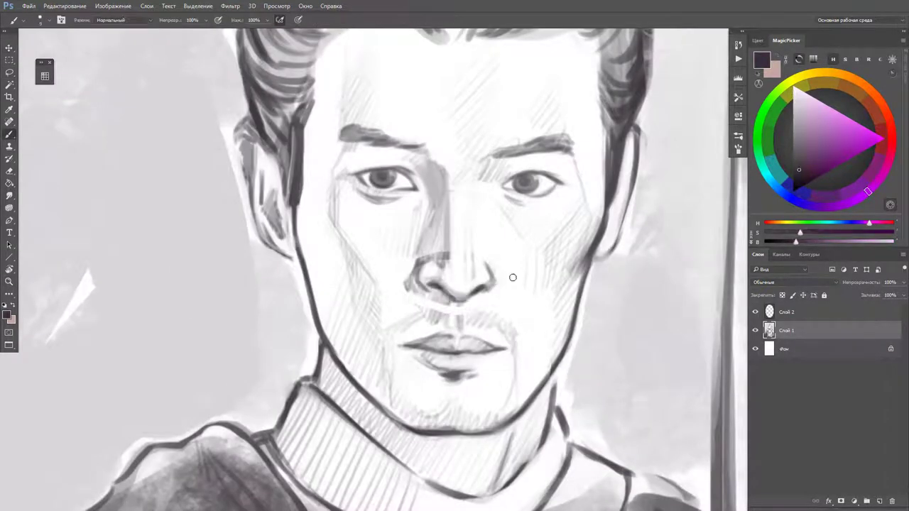
{"action": "left_click_drag", "start_coordinate": [418, 257], "coordinate": [420, 276]}
{"action": "left_click_drag", "start_coordinate": [443, 247], "coordinate": [435, 269]}
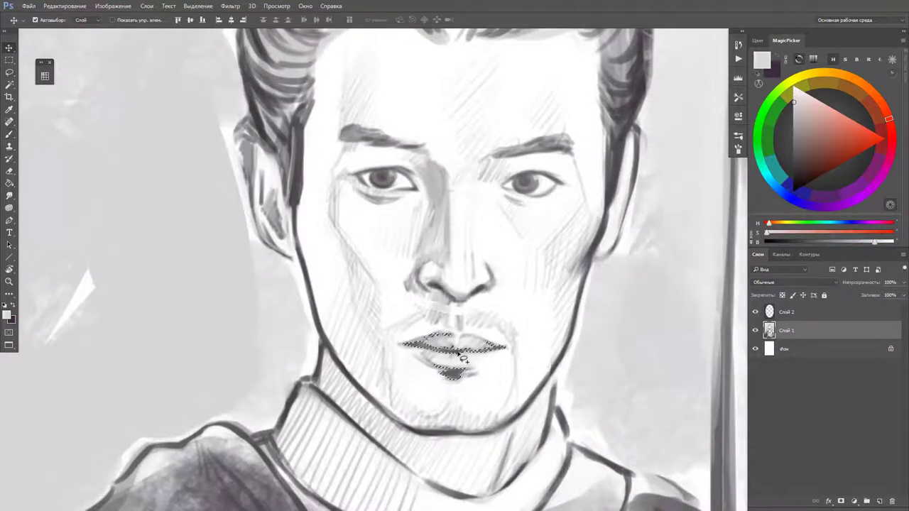
- Thicken the right hair outline in dark grey and brighten the bracer and arm
{"action": "scroll", "coordinate": [462, 349], "scroll_direction": "down", "scroll_amount": 5}
{"action": "scroll", "coordinate": [462, 349], "scroll_direction": "up", "scroll_amount": 6}
{"action": "key", "text": "x"}
{"action": "key", "text": "e"}
{"action": "key", "text": "b"}
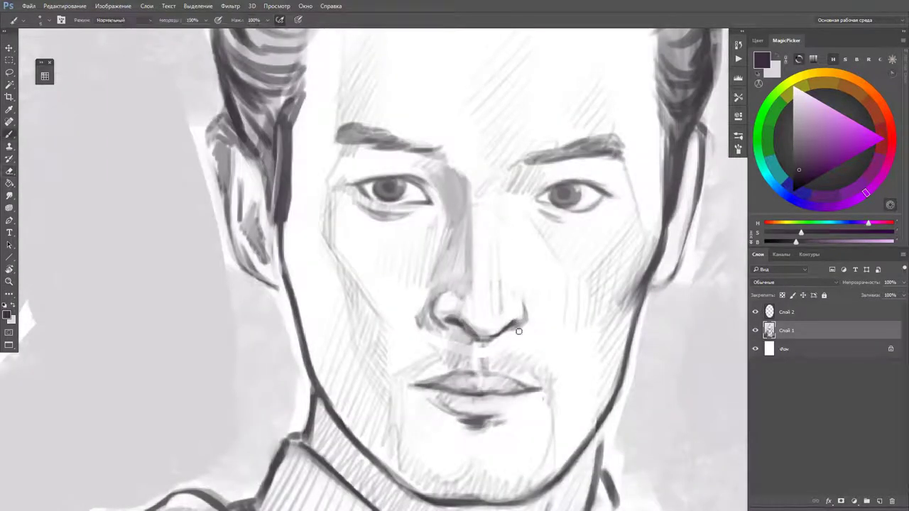
{"action": "scroll", "coordinate": [473, 395], "scroll_direction": "down", "scroll_amount": 5}
{"action": "scroll", "coordinate": [474, 395], "scroll_direction": "up", "scroll_amount": 4}
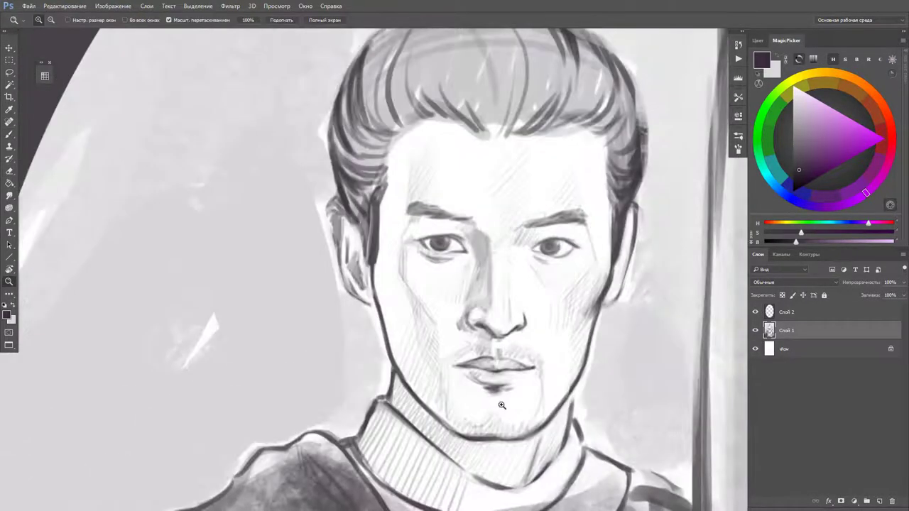
{"action": "key", "text": "e"}
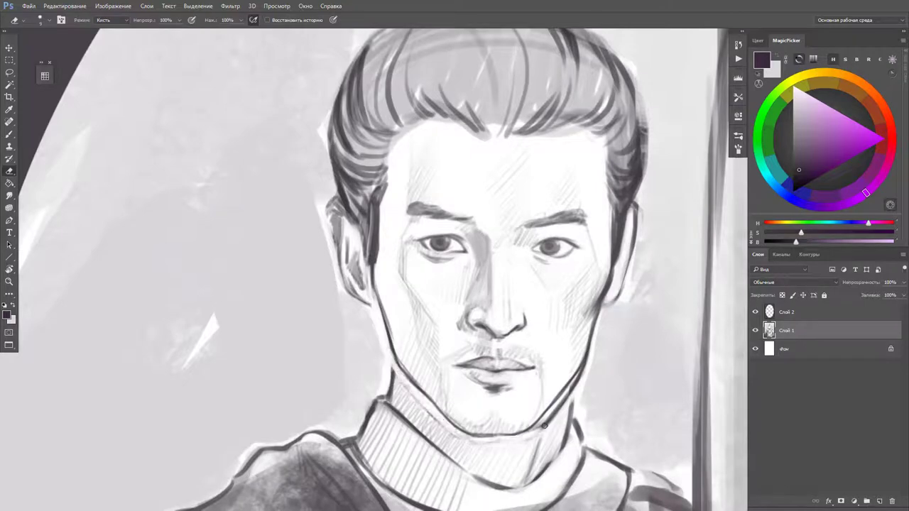
{"action": "key", "text": "b"}
{"action": "scroll", "coordinate": [578, 232], "scroll_direction": "up", "scroll_amount": 3}
{"action": "left_click_drag", "start_coordinate": [578, 231], "coordinate": [603, 156]}
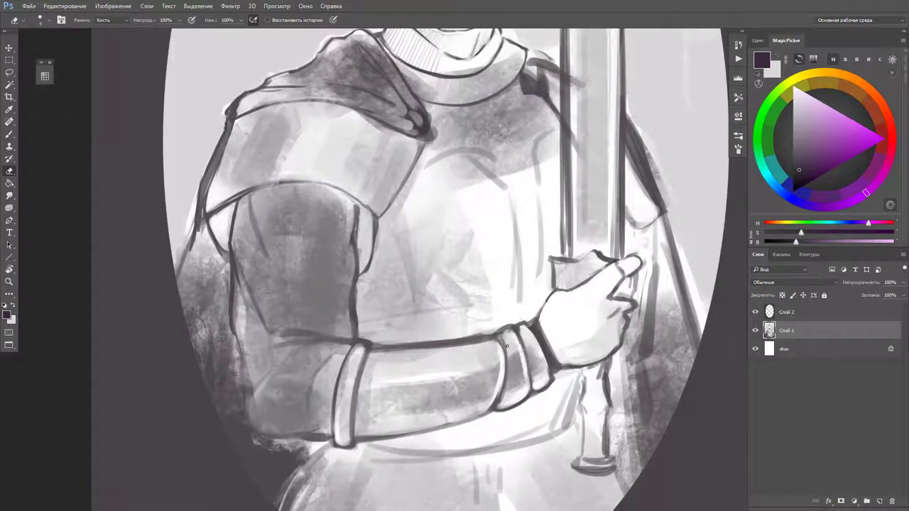
{"action": "left_click_drag", "start_coordinate": [636, 263], "coordinate": [374, 426]}
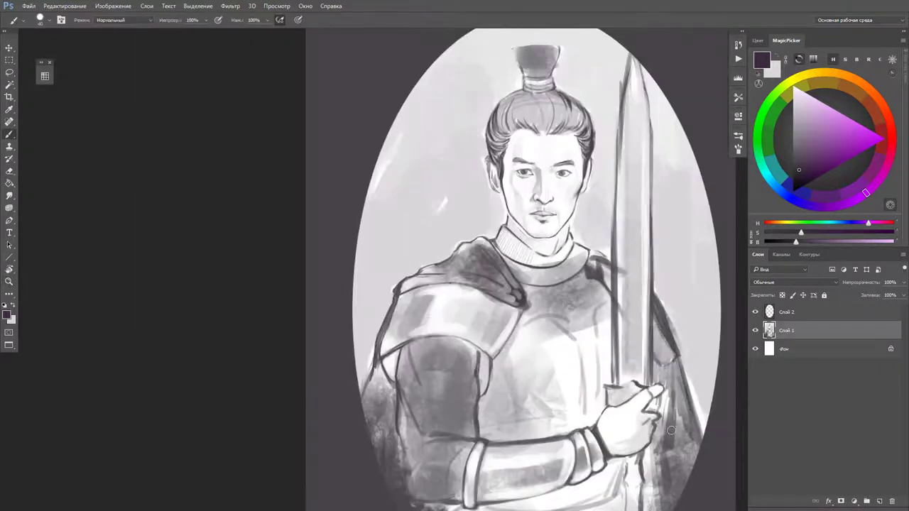
- Paint light grey strokes near the mouth
{"action": "scroll", "coordinate": [497, 284], "scroll_direction": "down", "scroll_amount": 2}
{"action": "scroll", "coordinate": [389, 260], "scroll_direction": "down", "scroll_amount": 3}
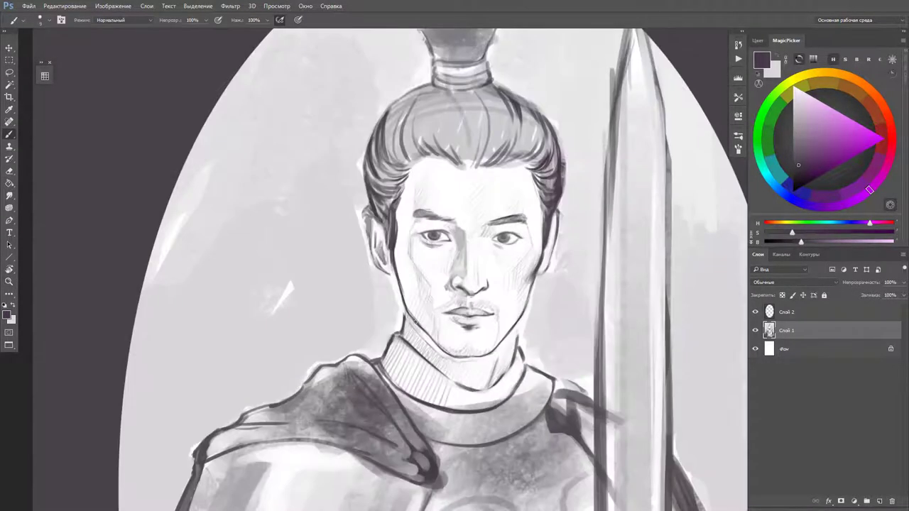
{"action": "left_click_drag", "start_coordinate": [360, 188], "coordinate": [379, 252]}
{"action": "key", "text": "ctrl+d"}
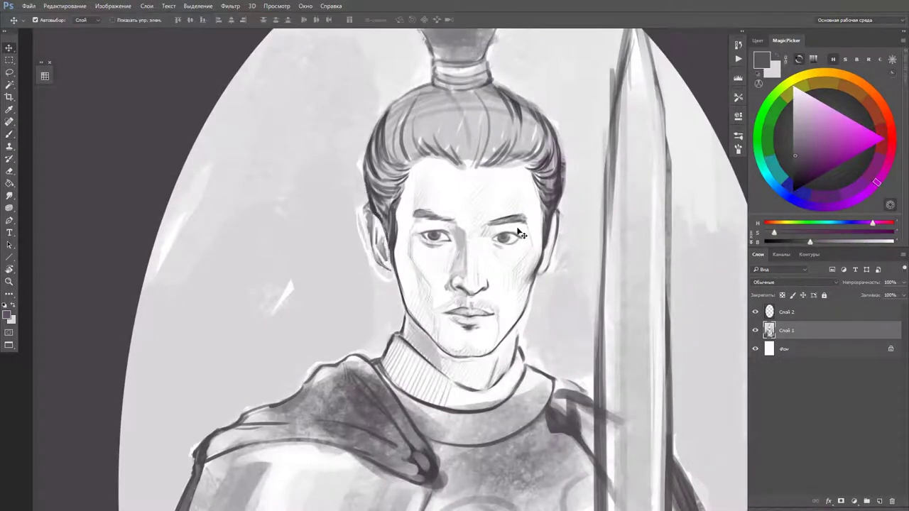
{"action": "key", "text": "b"}
{"action": "left_click", "coordinate": [435, 264], "text": "alt"}
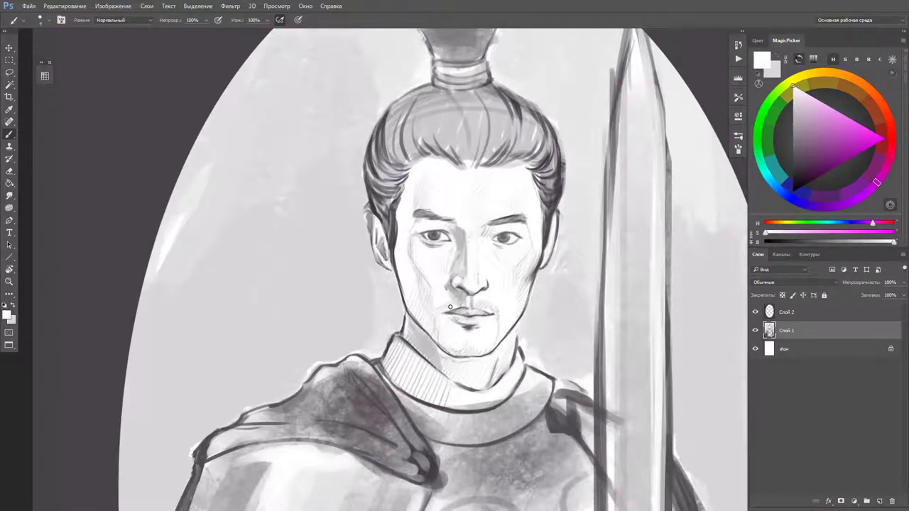
{"action": "left_click_drag", "start_coordinate": [458, 306], "coordinate": [474, 306]}
- Sample a range of near-white, mid and darker skin greys from the face
{"action": "left_click", "coordinate": [486, 305], "text": "alt"}
{"action": "left_click", "coordinate": [460, 273], "text": "alt"}
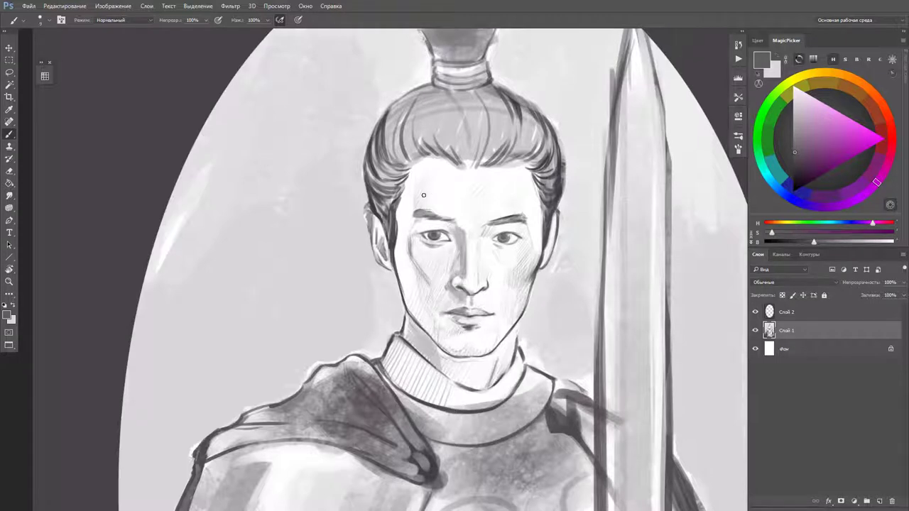
{"action": "left_click", "coordinate": [547, 230], "text": "alt"}
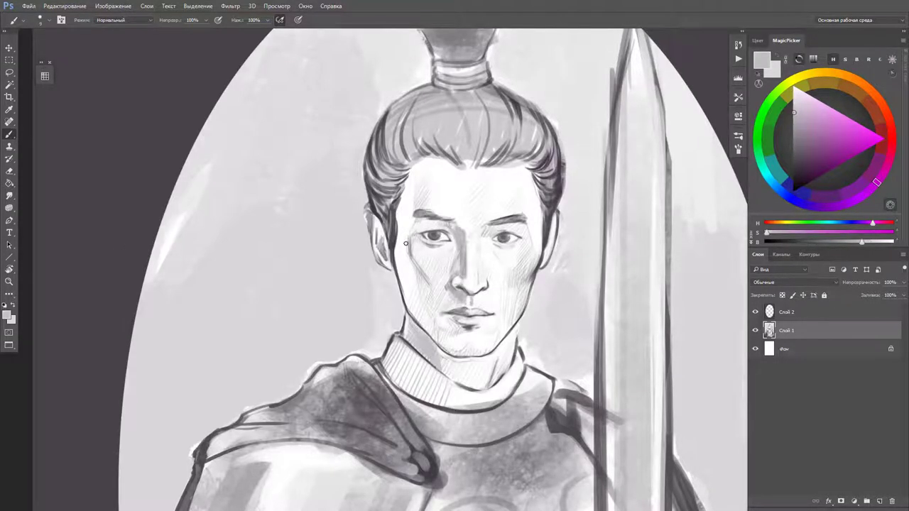
{"action": "left_click", "coordinate": [448, 277], "text": "alt"}
{"action": "left_click", "coordinate": [476, 258], "text": "alt"}
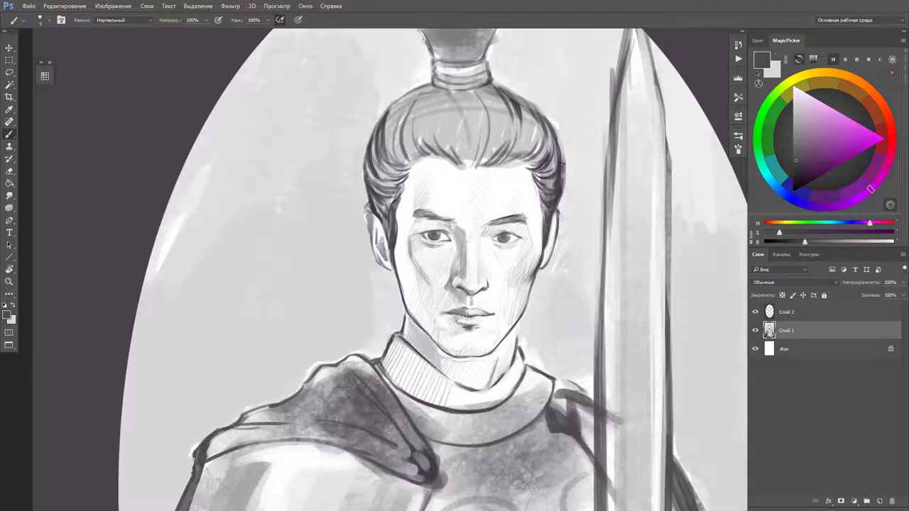
{"action": "left_click", "coordinate": [510, 344], "text": "alt"}
{"action": "scroll", "coordinate": [426, 284], "scroll_direction": "down", "scroll_amount": 5}
- Brush solid dark grey over the topknot bun
{"action": "scroll", "coordinate": [483, 234], "scroll_direction": "up", "scroll_amount": 5}
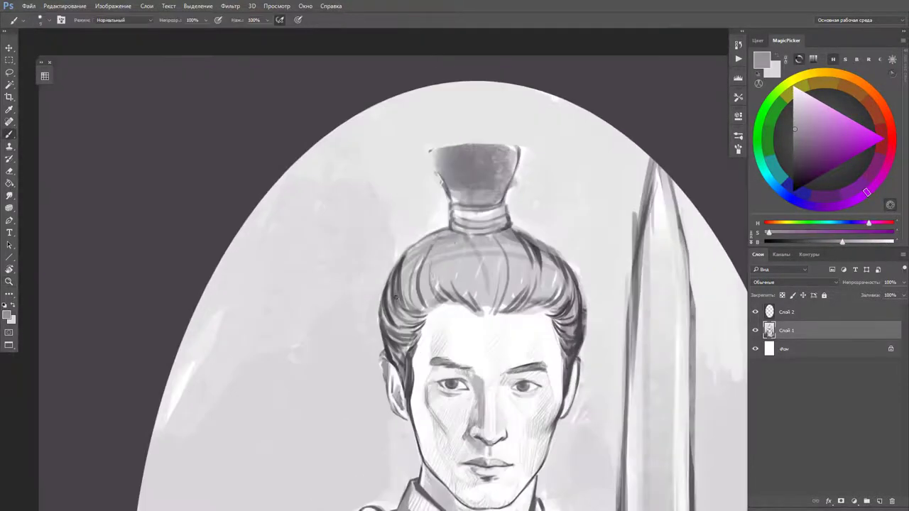
{"action": "left_click_drag", "start_coordinate": [440, 160], "coordinate": [448, 199]}
{"action": "left_click_drag", "start_coordinate": [508, 150], "coordinate": [513, 199]}
{"action": "left_click_drag", "start_coordinate": [433, 153], "coordinate": [505, 185]}
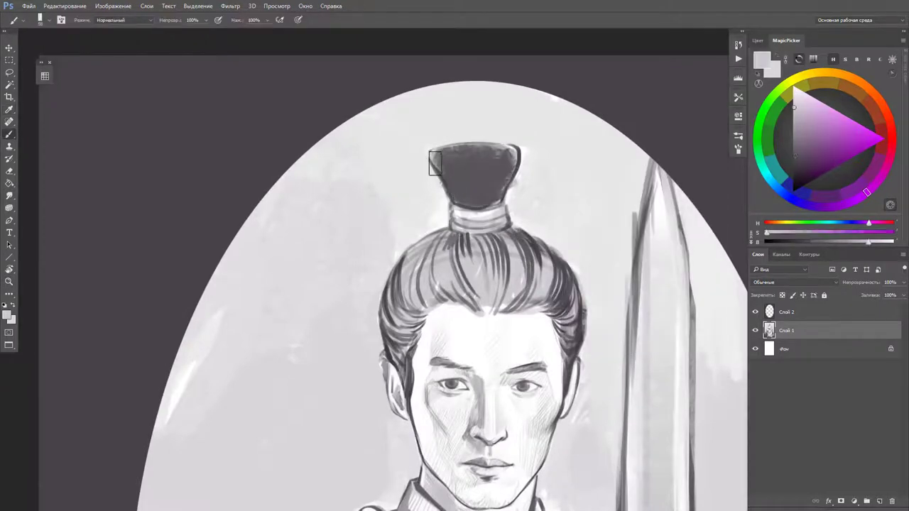
- Darken the collar and shoulder with grey strokes
{"action": "key", "text": "z"}
{"action": "scroll", "coordinate": [505, 200], "scroll_direction": "down", "scroll_amount": 3}
{"action": "scroll", "coordinate": [511, 268], "scroll_direction": "up", "scroll_amount": 3}
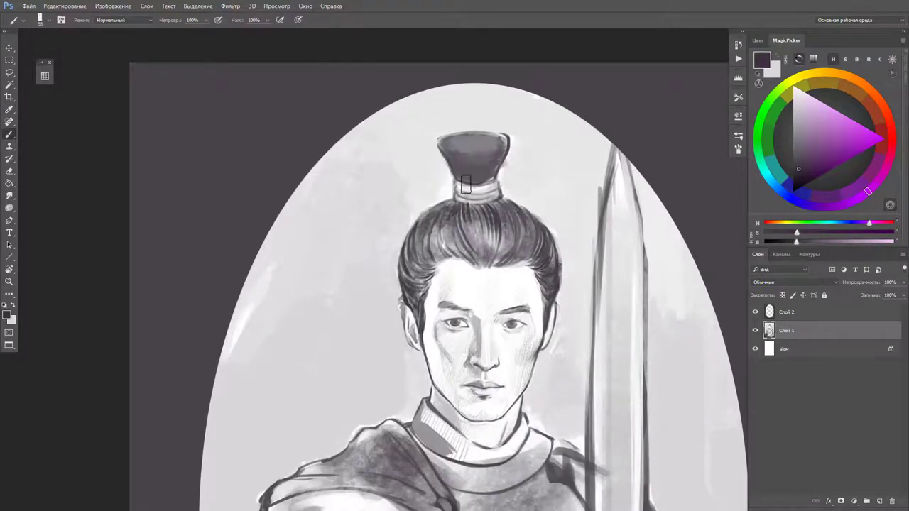
{"action": "scroll", "coordinate": [426, 263], "scroll_direction": "down", "scroll_amount": 5}
{"action": "mouse_move", "coordinate": [433, 266]}
{"action": "left_mouse_down"}
{"action": "mouse_move", "coordinate": [511, 284]}
{"action": "mouse_move", "coordinate": [492, 316]}
{"action": "mouse_move", "coordinate": [454, 298]}
{"action": "left_mouse_up"}
{"action": "left_click_drag", "start_coordinate": [511, 284], "coordinate": [383, 305]}
- Darken the shoulder and shade the right side of the forehead with sampled greys
{"action": "left_click_drag", "start_coordinate": [354, 270], "coordinate": [454, 334]}
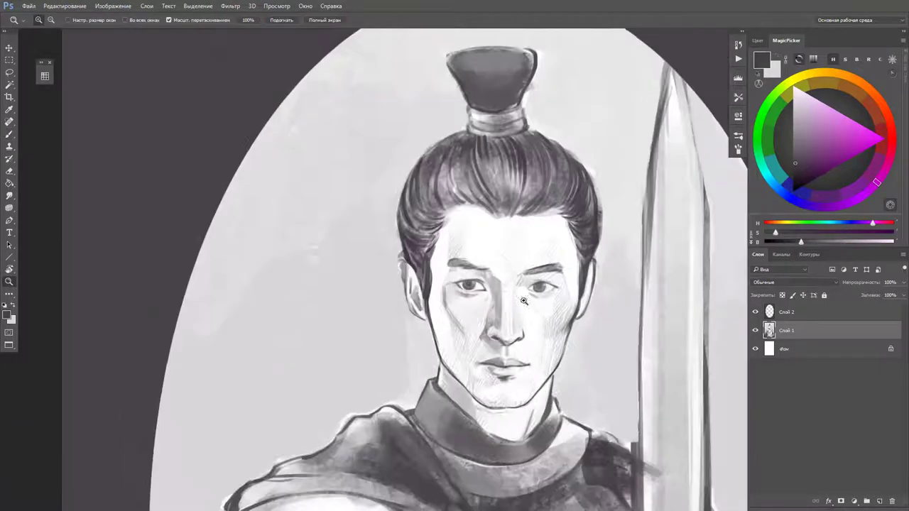
{"action": "scroll", "coordinate": [467, 267], "scroll_direction": "up", "scroll_amount": 2}
{"action": "left_click", "coordinate": [467, 267], "text": "alt"}
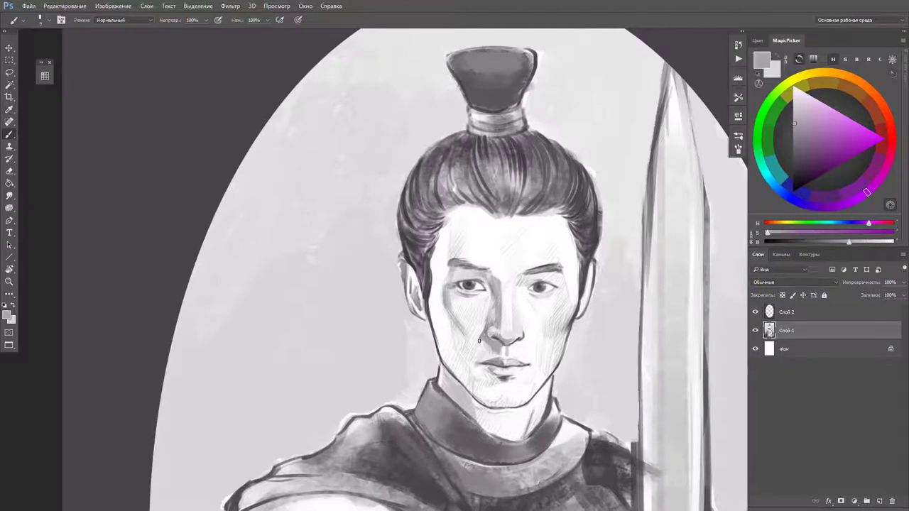
{"action": "left_click", "coordinate": [502, 281], "text": "alt"}
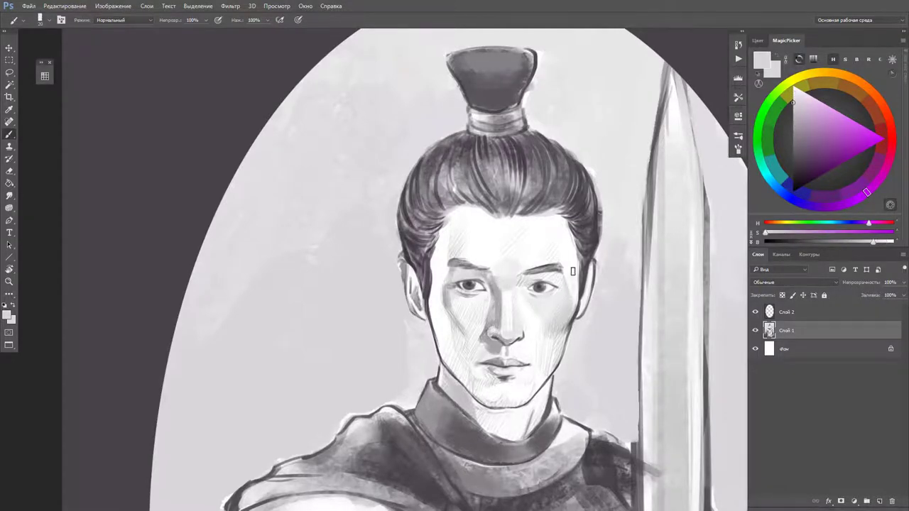
{"action": "scroll", "coordinate": [572, 270], "scroll_direction": "up", "scroll_amount": 2}
{"action": "left_click", "coordinate": [516, 174], "text": "alt"}
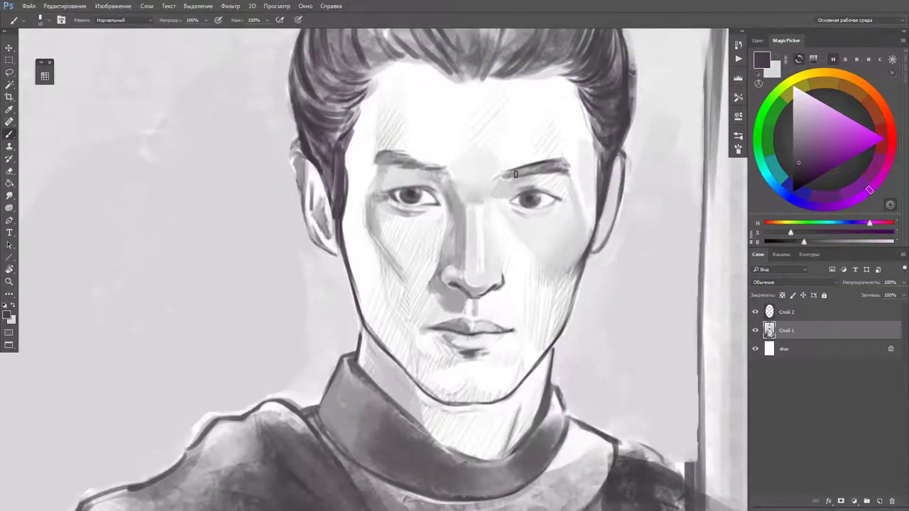
{"action": "left_click_drag", "start_coordinate": [560, 153], "coordinate": [533, 115]}
- Shade the right cheek, then the area under the lip, left cheek and jaw
{"action": "left_click", "coordinate": [505, 273], "text": "alt"}
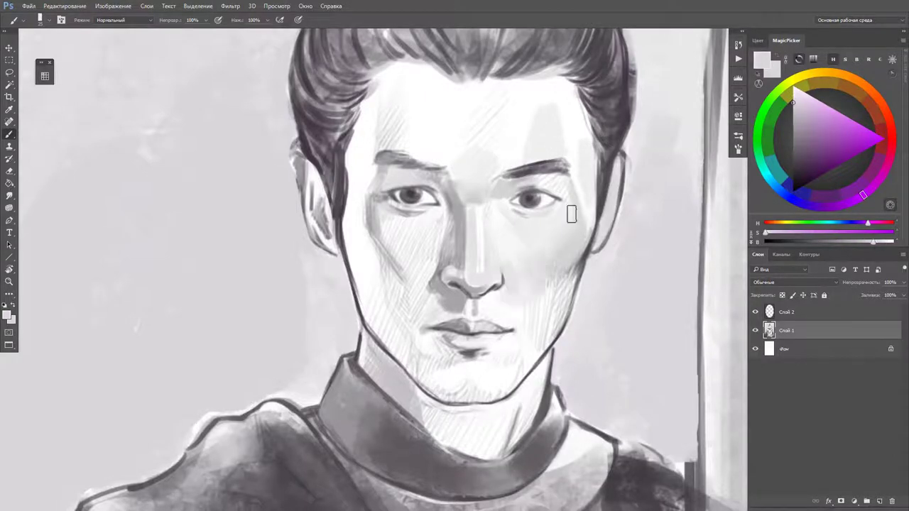
{"action": "left_click_drag", "start_coordinate": [568, 268], "coordinate": [545, 295]}
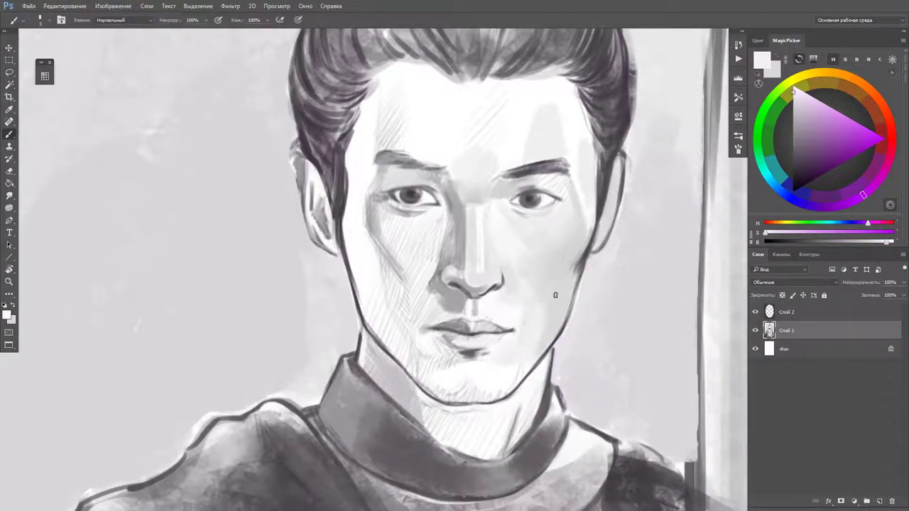
{"action": "left_click", "coordinate": [468, 294], "text": "alt"}
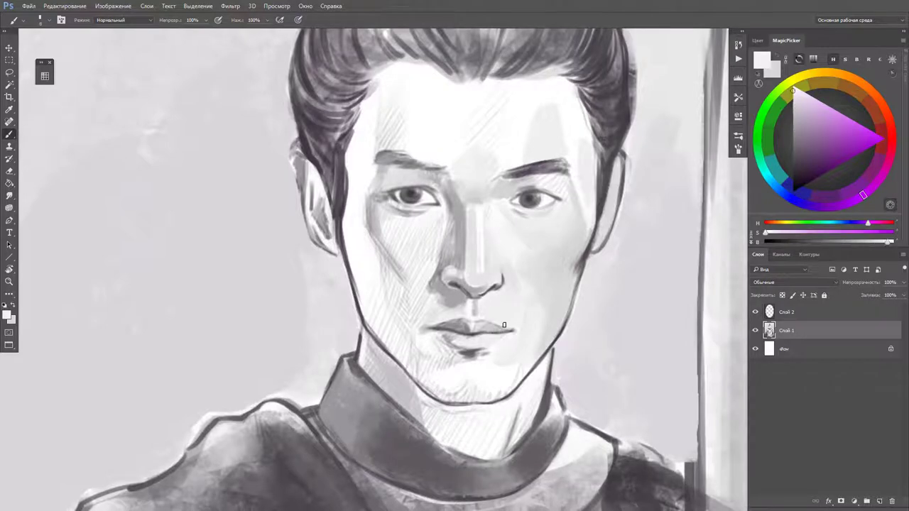
{"action": "left_click", "coordinate": [479, 351], "text": "alt"}
{"action": "mouse_move", "coordinate": [454, 361]}
{"action": "left_mouse_down"}
{"action": "mouse_move", "coordinate": [392, 287]}
{"action": "mouse_move", "coordinate": [353, 140]}
{"action": "mouse_move", "coordinate": [355, 114]}
{"action": "left_mouse_up"}
- Darken the hair with extra dark grey strokes
{"action": "left_click_drag", "start_coordinate": [589, 145], "coordinate": [540, 57]}
{"action": "left_click_drag", "start_coordinate": [383, 74], "coordinate": [561, 50]}
{"action": "scroll", "coordinate": [341, 93], "scroll_direction": "up", "scroll_amount": 5}
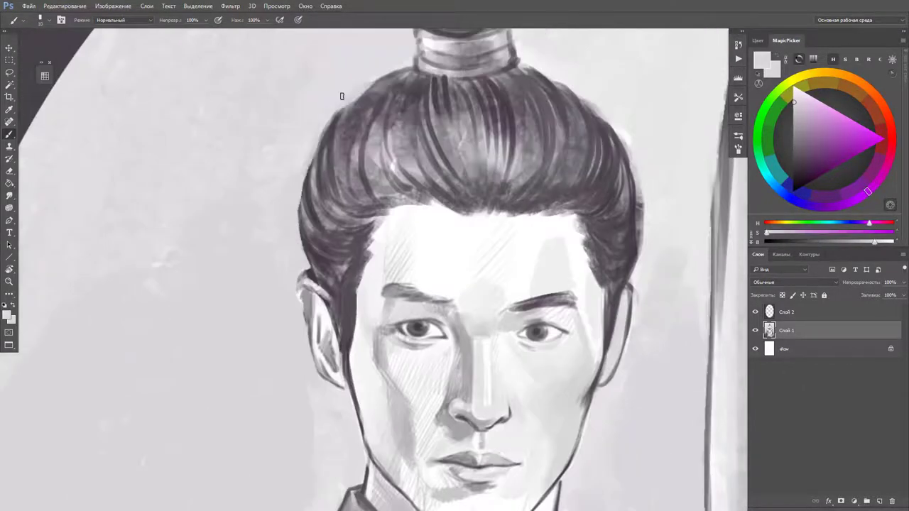
{"action": "left_click", "coordinate": [328, 312], "text": "alt"}
{"action": "left_click_drag", "start_coordinate": [329, 312], "coordinate": [425, 294]}
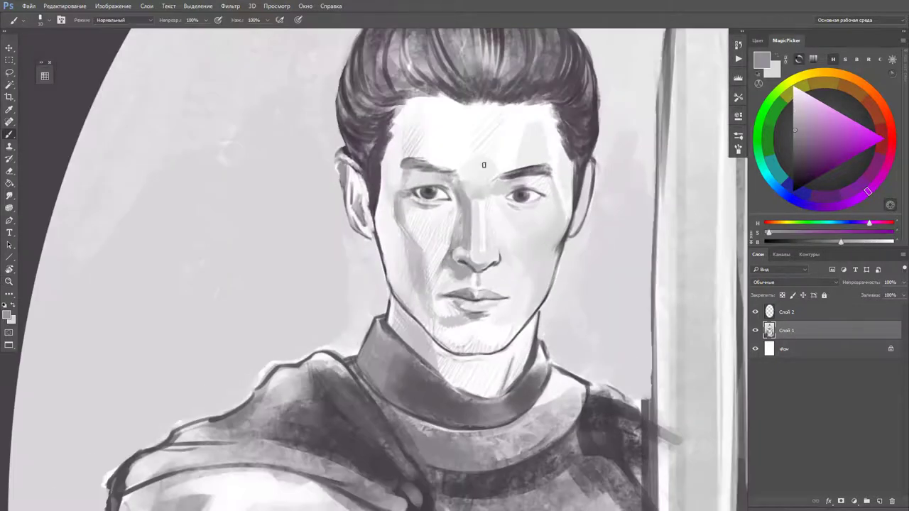
- With a larger brush, highlight the forehead white, lighten the chin and smooth left-cheek hatching
{"action": "left_click", "coordinate": [458, 203], "text": "alt"}
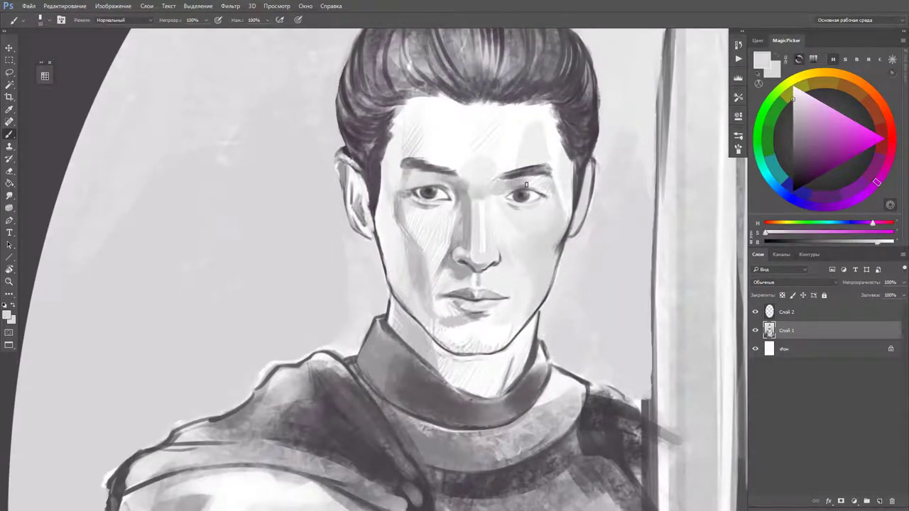
{"action": "left_click", "coordinate": [428, 222], "text": "alt"}
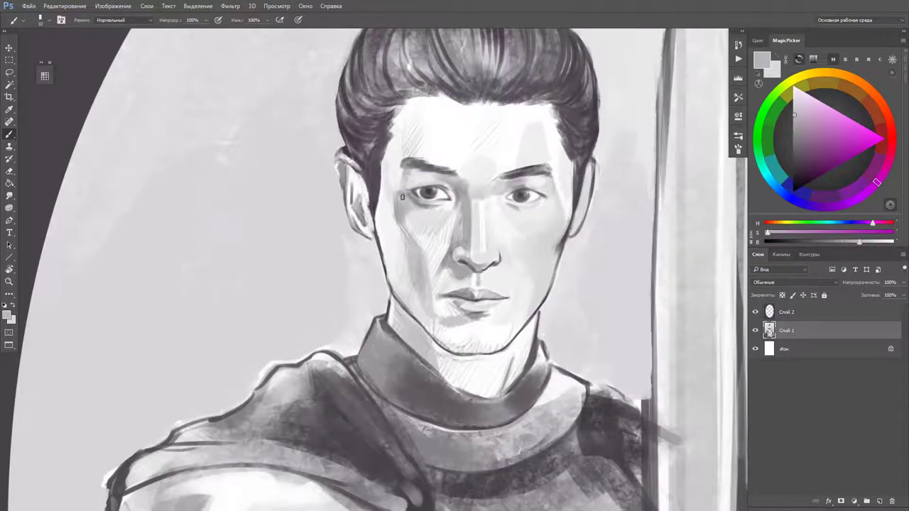
{"action": "key", "text": "]"}
{"action": "mouse_move", "coordinate": [434, 141]}
{"action": "left_mouse_down"}
{"action": "mouse_move", "coordinate": [418, 106]}
{"action": "mouse_move", "coordinate": [527, 146]}
{"action": "left_mouse_up"}
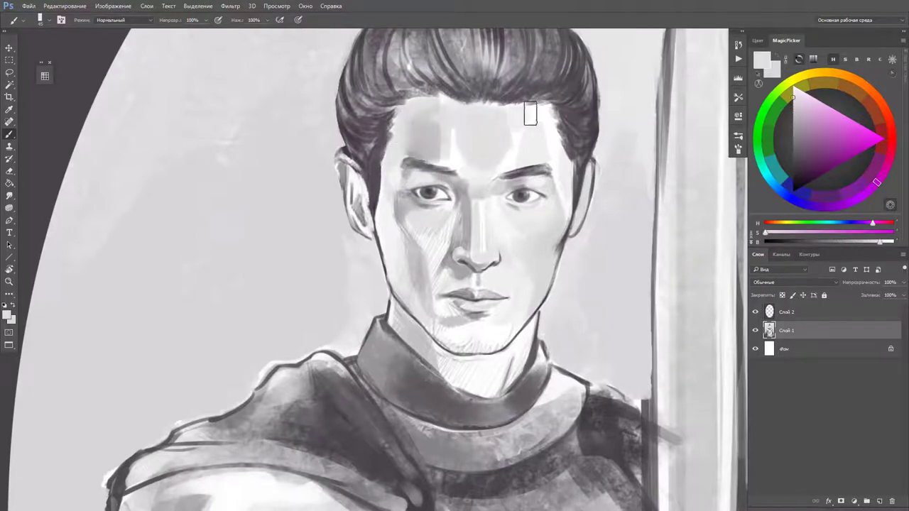
{"action": "left_click", "coordinate": [531, 110], "text": "alt"}
{"action": "left_click_drag", "start_coordinate": [460, 125], "coordinate": [460, 160]}
{"action": "left_click", "coordinate": [447, 306], "text": "alt"}
{"action": "mouse_move", "coordinate": [440, 320]}
{"action": "left_mouse_down"}
{"action": "mouse_move", "coordinate": [455, 331]}
{"action": "mouse_move", "coordinate": [405, 227]}
{"action": "left_mouse_up"}
{"action": "mouse_move", "coordinate": [440, 184]}
{"action": "left_mouse_down"}
{"action": "mouse_move", "coordinate": [434, 239]}
{"action": "mouse_move", "coordinate": [448, 284]}
{"action": "mouse_move", "coordinate": [501, 284]}
{"action": "left_mouse_up"}
{"action": "left_click", "coordinate": [438, 247], "text": "alt"}
{"action": "key", "text": "h"}
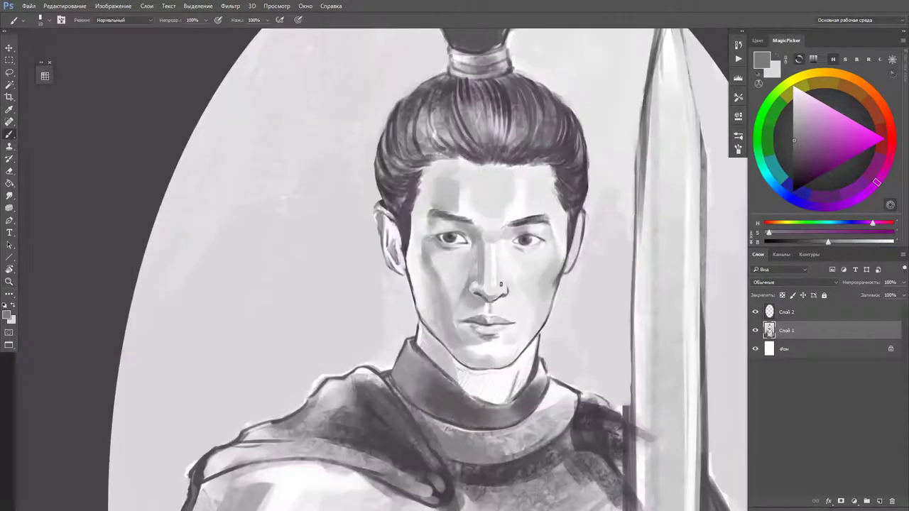
- Paint light-to-mid grey shading on the neck and collar with an enlarged brush
{"action": "left_click", "coordinate": [486, 235], "text": "alt"}
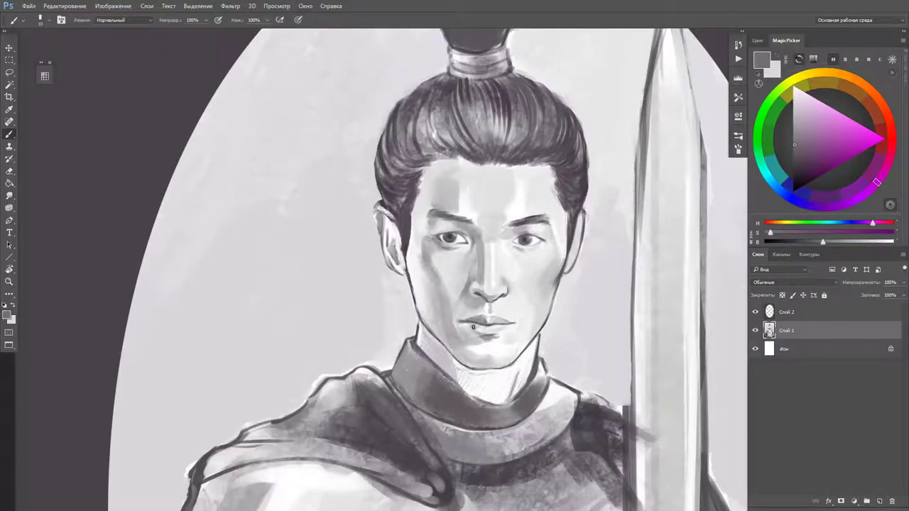
{"action": "scroll", "coordinate": [457, 317], "scroll_direction": "down", "scroll_amount": 1}
{"action": "key", "text": "bracketright"}
{"action": "mouse_move", "coordinate": [448, 323]}
{"action": "left_mouse_down"}
{"action": "mouse_move", "coordinate": [490, 366]}
{"action": "mouse_move", "coordinate": [458, 341]}
{"action": "left_mouse_up"}
{"action": "left_click", "coordinate": [497, 334], "text": "alt"}
- Refine the face's light areas with white, light greys and a near-white tone on a larger brush
{"action": "left_click", "coordinate": [794, 89]}
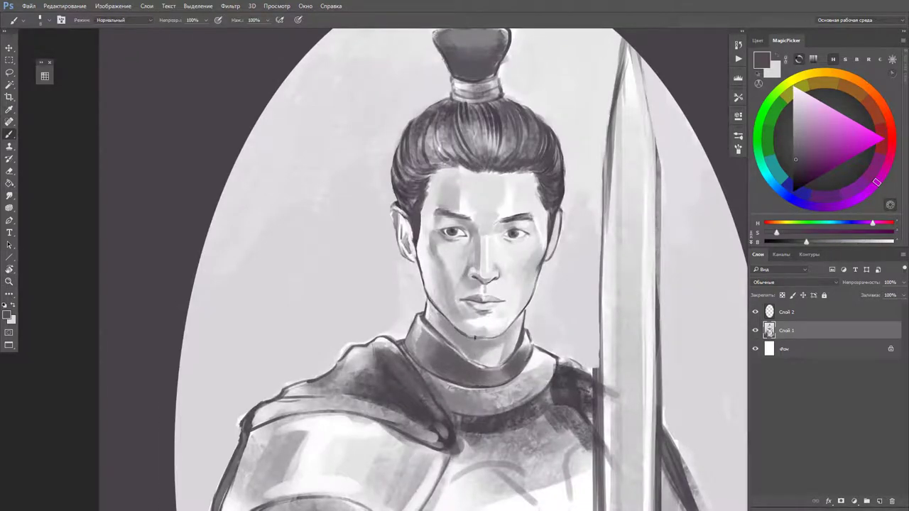
{"action": "scroll", "coordinate": [515, 125], "scroll_direction": "up", "scroll_amount": 1}
{"action": "left_click", "coordinate": [505, 281], "text": "alt"}
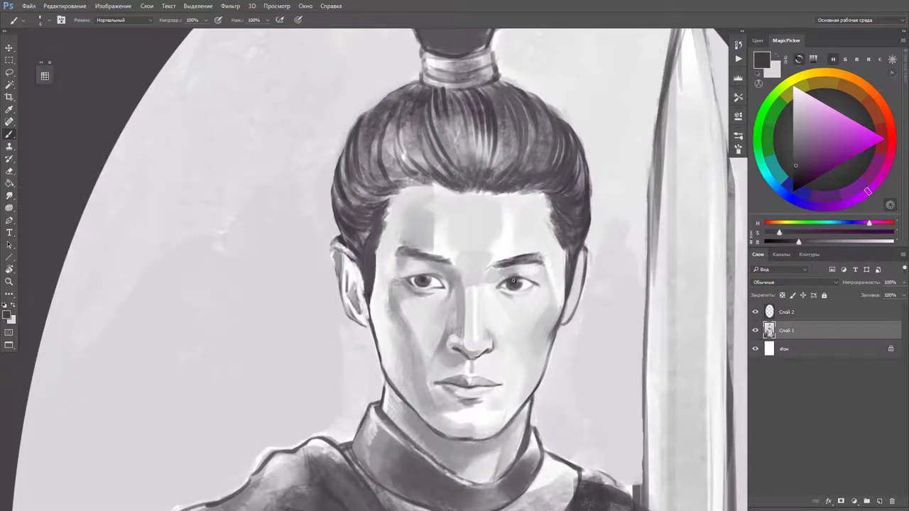
{"action": "left_click", "coordinate": [433, 285], "text": "alt"}
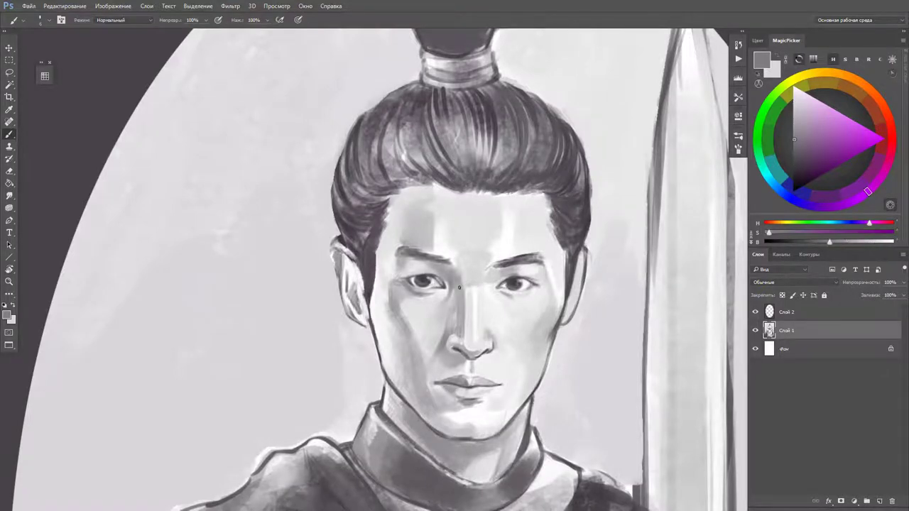
{"action": "left_click", "coordinate": [487, 350], "text": "alt"}
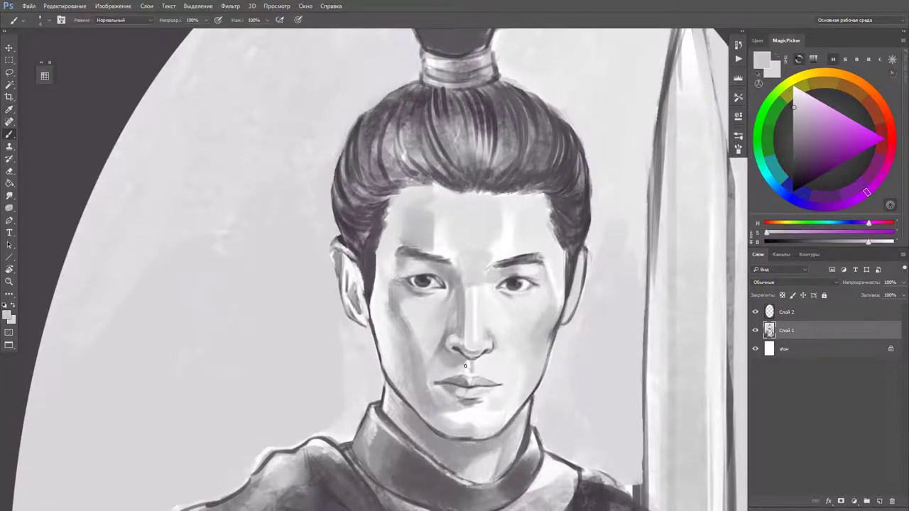
{"action": "scroll", "coordinate": [487, 350], "scroll_direction": "up", "scroll_amount": 1}
{"action": "left_click_drag", "start_coordinate": [495, 315], "coordinate": [456, 240]}
{"action": "left_click", "coordinate": [465, 428], "text": "alt"}
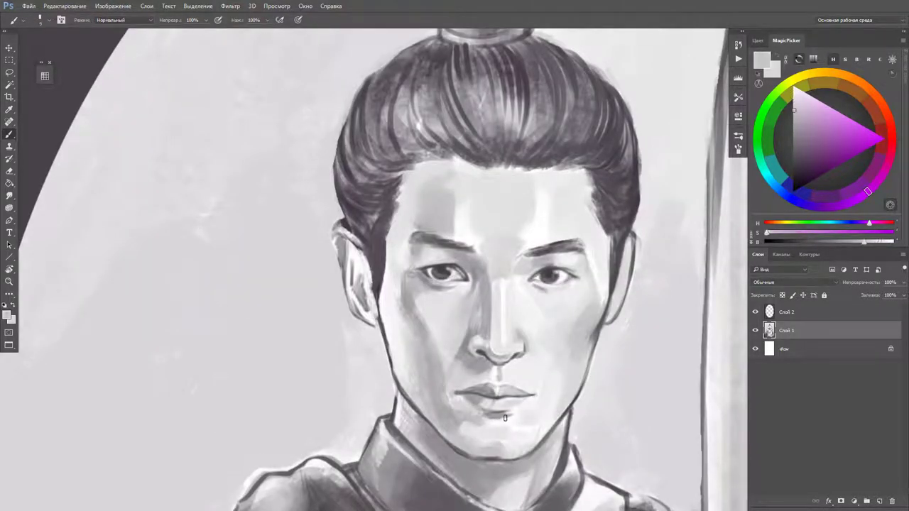
{"action": "key", "text": "bracketright"}
{"action": "key", "text": "bracketright"}
{"action": "key", "text": "bracketright"}
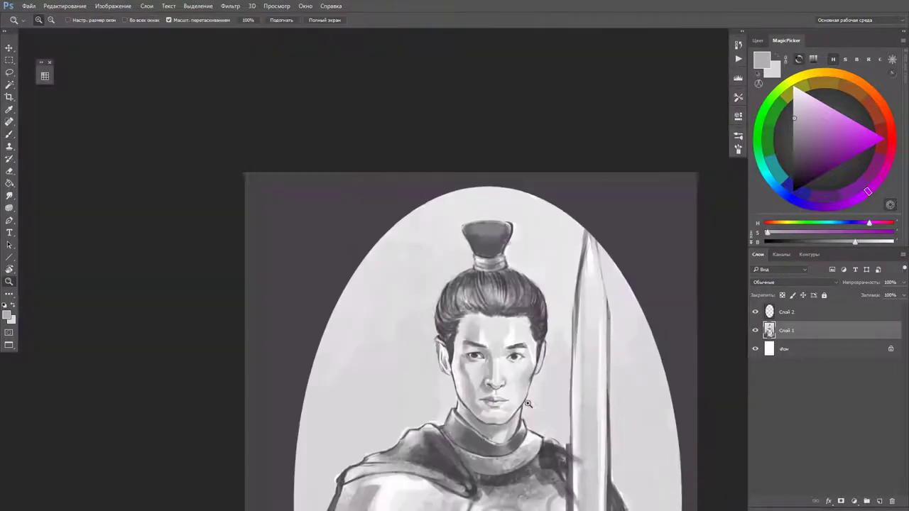
{"action": "left_click_drag", "start_coordinate": [503, 412], "coordinate": [482, 352]}
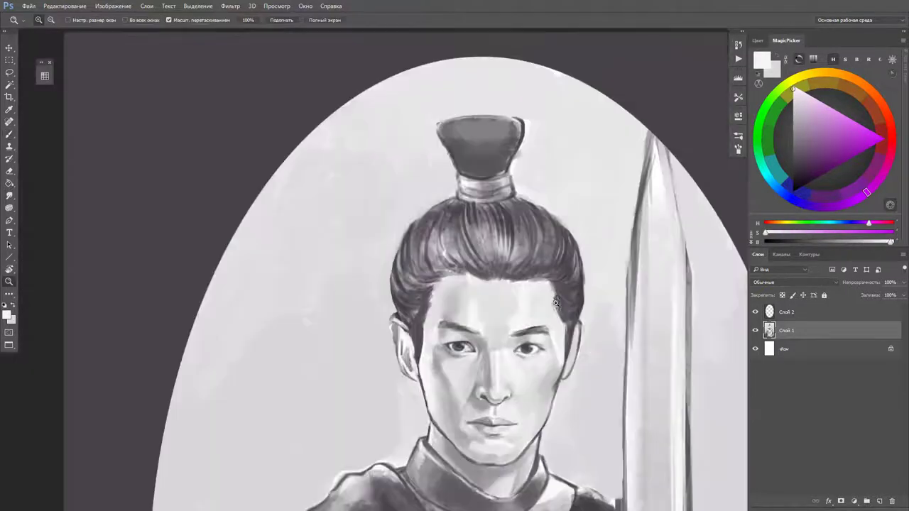
- Brush darker grey over the left cheek, then sample darker skin greys from the face
{"action": "scroll", "coordinate": [497, 326], "scroll_direction": "down", "scroll_amount": 1}
{"action": "scroll", "coordinate": [497, 326], "scroll_direction": "up", "scroll_amount": 1}
{"action": "mouse_move", "coordinate": [426, 252]}
{"action": "left_mouse_down"}
{"action": "mouse_move", "coordinate": [425, 297]}
{"action": "mouse_move", "coordinate": [446, 321]}
{"action": "mouse_move", "coordinate": [467, 320]}
{"action": "left_mouse_up"}
{"action": "scroll", "coordinate": [531, 203], "scroll_direction": "down", "scroll_amount": 3}
{"action": "scroll", "coordinate": [437, 232], "scroll_direction": "up", "scroll_amount": 2}
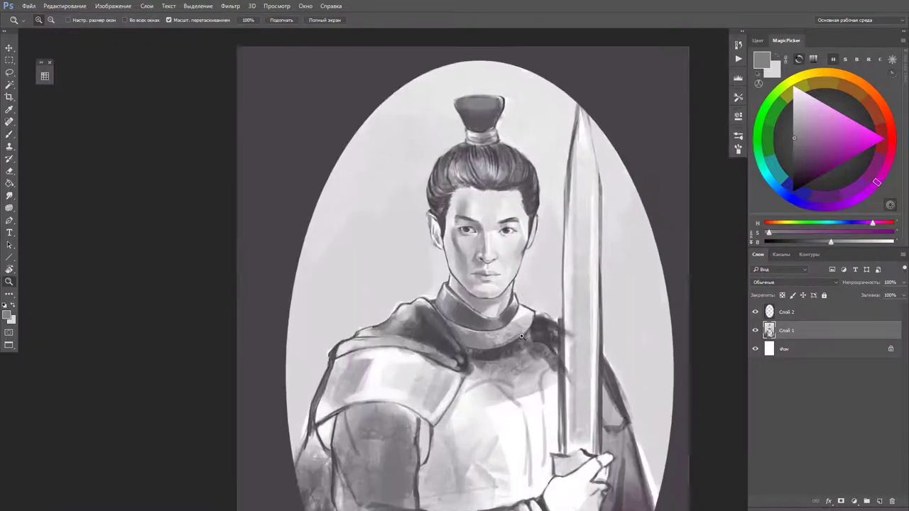
{"action": "scroll", "coordinate": [438, 233], "scroll_direction": "up", "scroll_amount": 2}
{"action": "scroll", "coordinate": [497, 334], "scroll_direction": "down", "scroll_amount": 3}
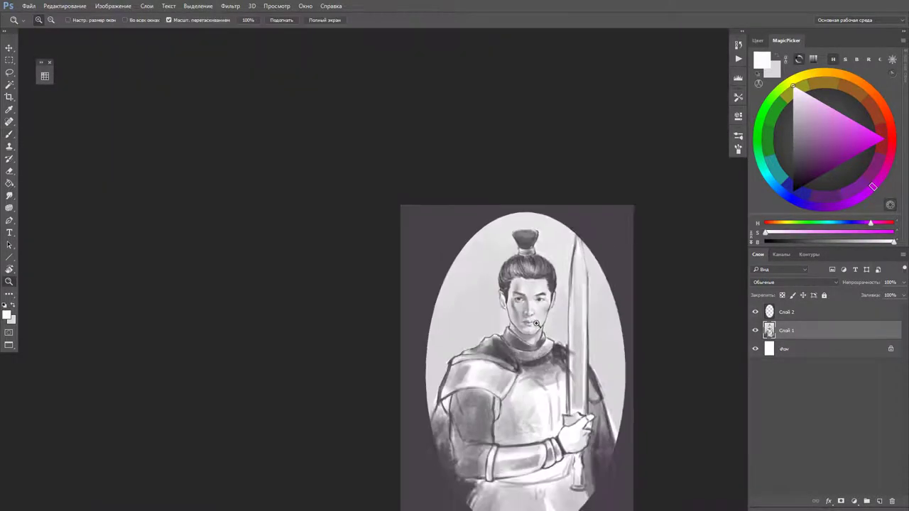
{"action": "scroll", "coordinate": [496, 333], "scroll_direction": "up", "scroll_amount": 4}
{"action": "left_click", "coordinate": [547, 302], "text": "alt"}
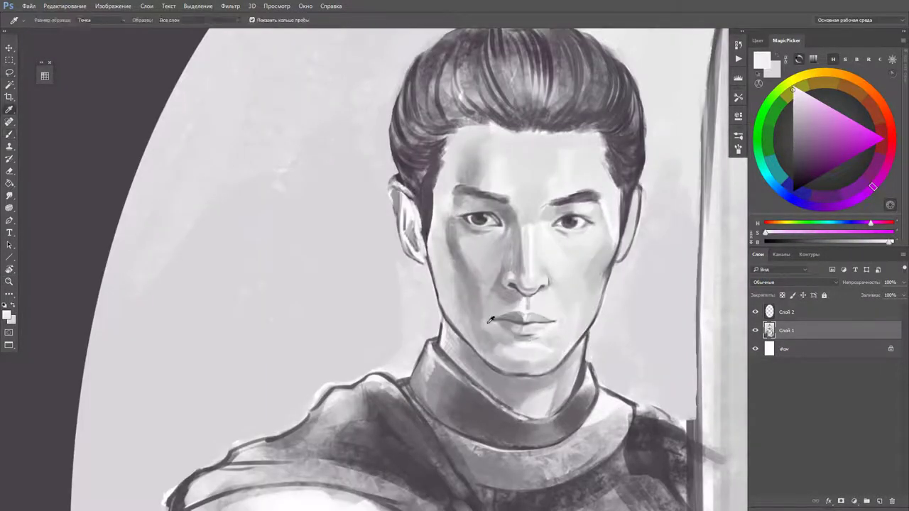
{"action": "left_click", "coordinate": [528, 320], "text": "alt"}
- Sample a range of light, medium and darker greys from the armour
{"action": "left_click", "coordinate": [489, 320], "text": "alt"}
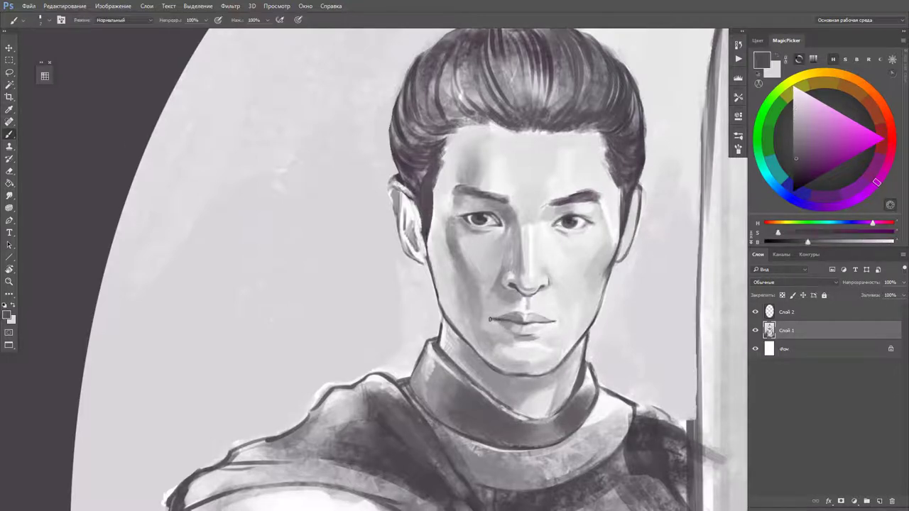
{"action": "left_click", "coordinate": [519, 319], "text": "alt"}
{"action": "scroll", "coordinate": [519, 318], "scroll_direction": "down", "scroll_amount": 2}
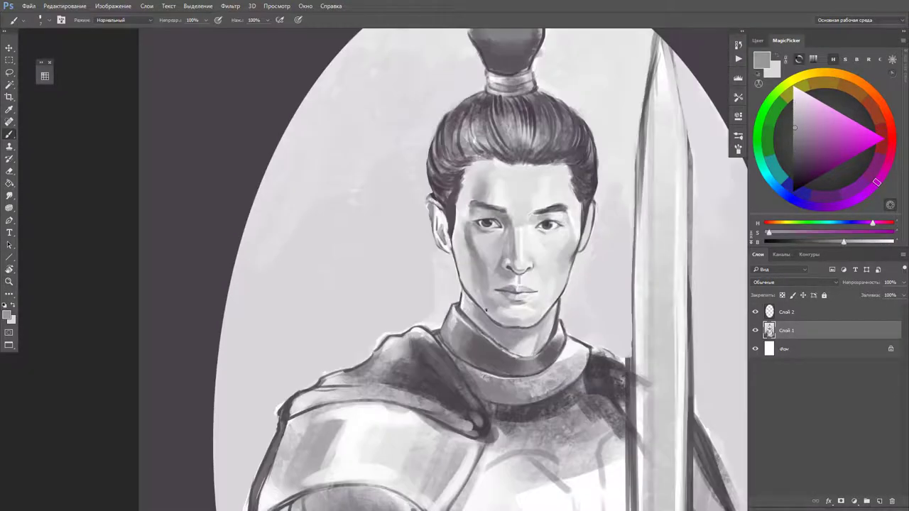
{"action": "left_click", "coordinate": [580, 211], "text": "alt"}
{"action": "left_click", "coordinate": [461, 270], "text": "alt"}
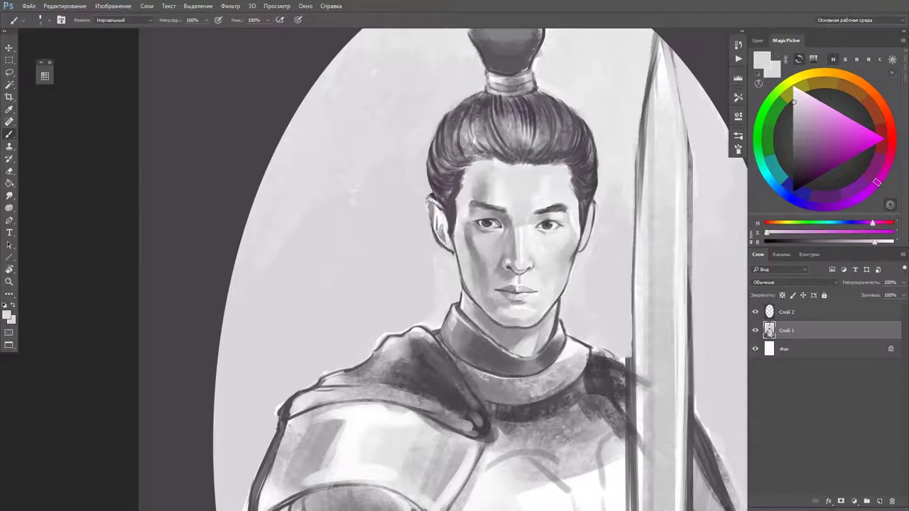
{"action": "left_click", "coordinate": [509, 323], "text": "alt"}
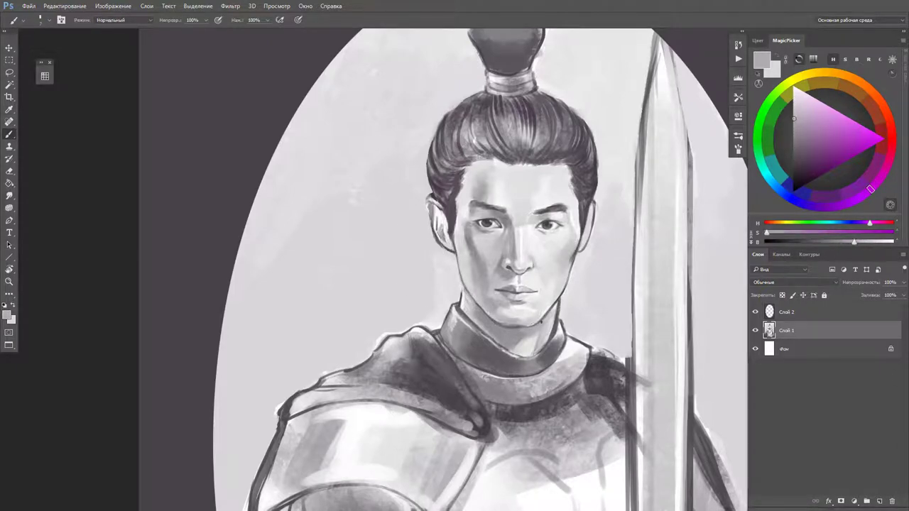
{"action": "scroll", "coordinate": [541, 322], "scroll_direction": "down", "scroll_amount": 1}
{"action": "left_click", "coordinate": [524, 326], "text": "alt"}
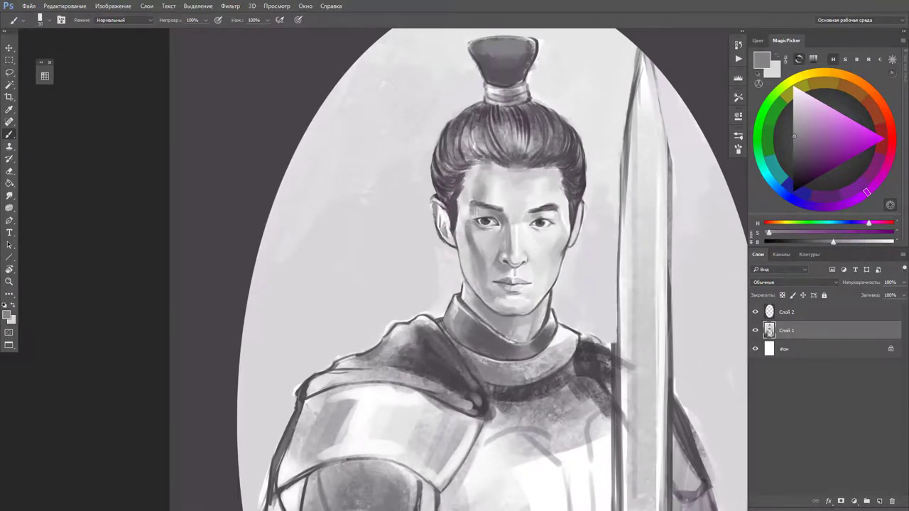
{"action": "scroll", "coordinate": [596, 312], "scroll_direction": "down", "scroll_amount": 2}
{"action": "scroll", "coordinate": [522, 269], "scroll_direction": "up", "scroll_amount": 1}
{"action": "left_click", "coordinate": [482, 350], "text": "alt"}
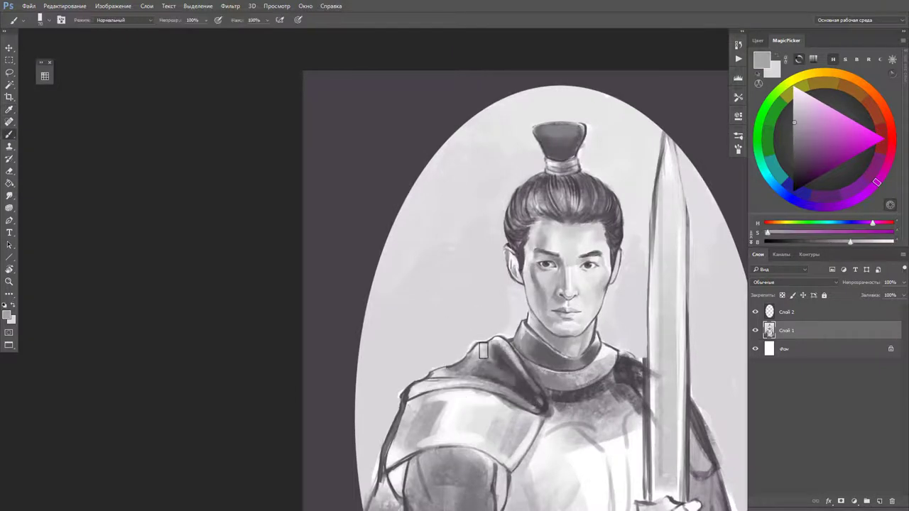
- Paint near-black shading over the left shoulder, arm and forearm bracer
{"action": "left_click", "coordinate": [518, 365], "text": "alt"}
{"action": "scroll", "coordinate": [497, 355], "scroll_direction": "down", "scroll_amount": 1}
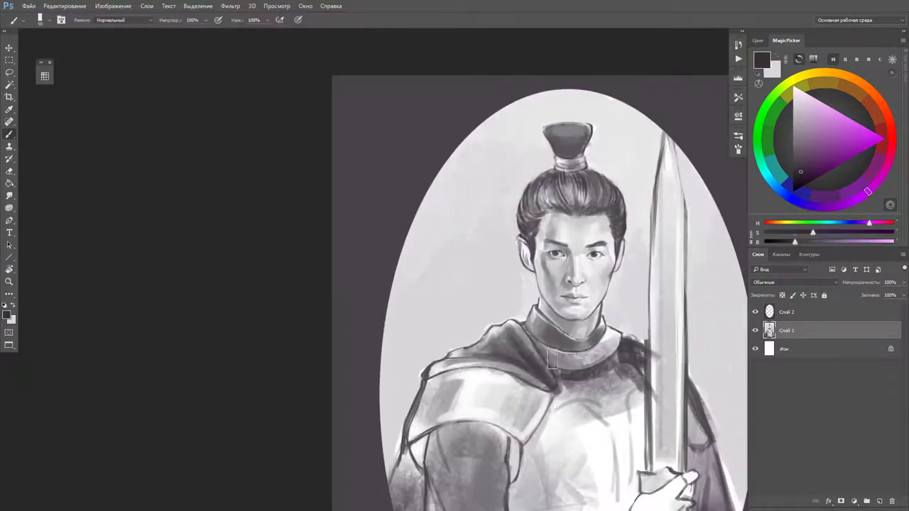
{"action": "mouse_move", "coordinate": [552, 360]}
{"action": "left_mouse_down"}
{"action": "mouse_move", "coordinate": [490, 386]}
{"action": "mouse_move", "coordinate": [454, 462]}
{"action": "mouse_move", "coordinate": [470, 320]}
{"action": "left_mouse_up"}
{"action": "mouse_move", "coordinate": [497, 348]}
{"action": "left_mouse_down"}
{"action": "mouse_move", "coordinate": [455, 404]}
{"action": "mouse_move", "coordinate": [412, 426]}
{"action": "mouse_move", "coordinate": [455, 334]}
{"action": "mouse_move", "coordinate": [489, 455]}
{"action": "left_mouse_up"}
{"action": "left_click_drag", "start_coordinate": [462, 426], "coordinate": [617, 412]}
{"action": "left_click_drag", "start_coordinate": [518, 433], "coordinate": [639, 416]}
- Add dark strokes along the sword, the right edge and across the chest armour
{"action": "left_click", "coordinate": [553, 426], "text": "alt"}
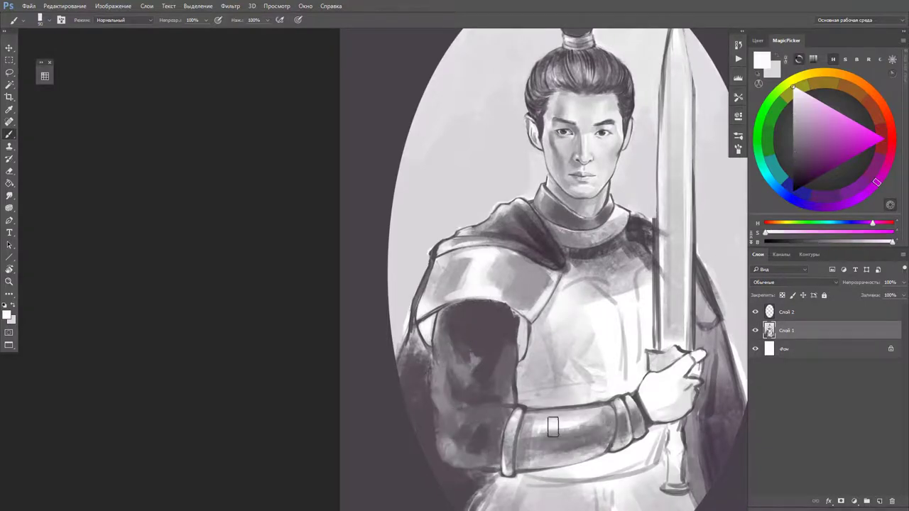
{"action": "scroll", "coordinate": [553, 425], "scroll_direction": "down", "scroll_amount": 3}
{"action": "scroll", "coordinate": [427, 205], "scroll_direction": "up", "scroll_amount": 4}
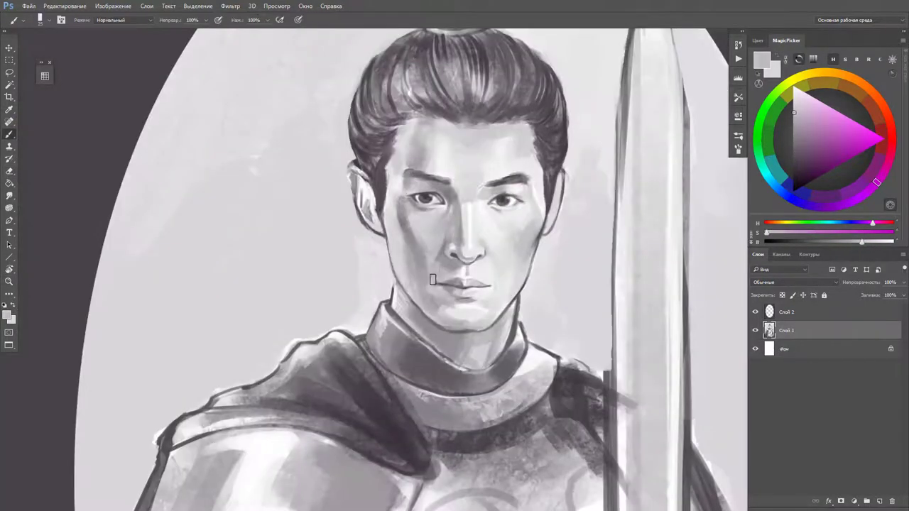
{"action": "scroll", "coordinate": [457, 122], "scroll_direction": "down", "scroll_amount": 1}
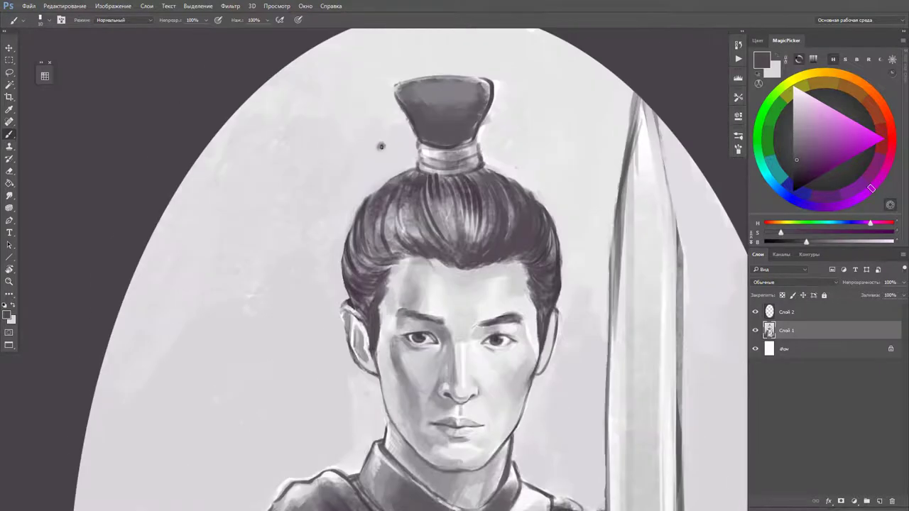
{"action": "key", "text": "z"}
{"action": "scroll", "coordinate": [439, 205], "scroll_direction": "down", "scroll_amount": 3}
{"action": "key", "text": "b"}
{"action": "scroll", "coordinate": [439, 205], "scroll_direction": "up", "scroll_amount": 2}
{"action": "scroll", "coordinate": [467, 300], "scroll_direction": "up", "scroll_amount": 1}
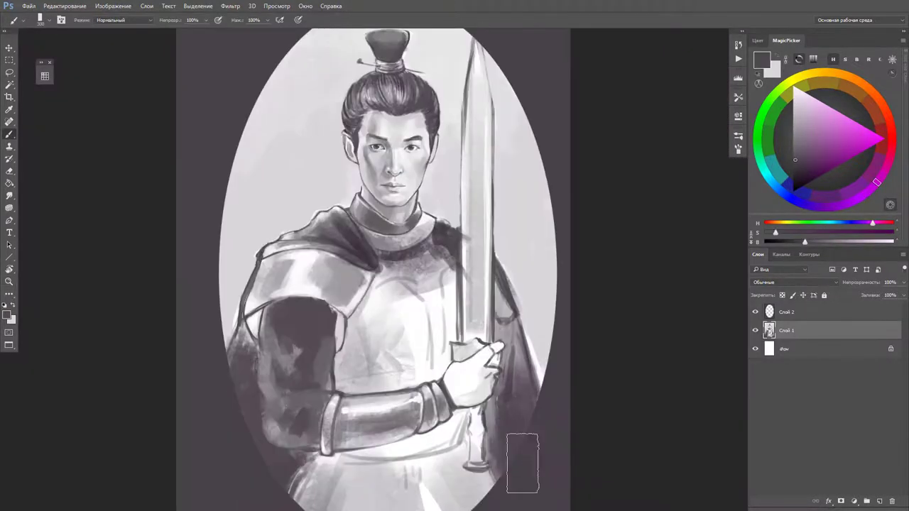
{"action": "mouse_move", "coordinate": [525, 269]}
{"action": "left_mouse_down"}
{"action": "mouse_move", "coordinate": [497, 383]}
{"action": "mouse_move", "coordinate": [500, 462]}
{"action": "left_mouse_up"}
{"action": "left_click_drag", "start_coordinate": [284, 384], "coordinate": [369, 433]}
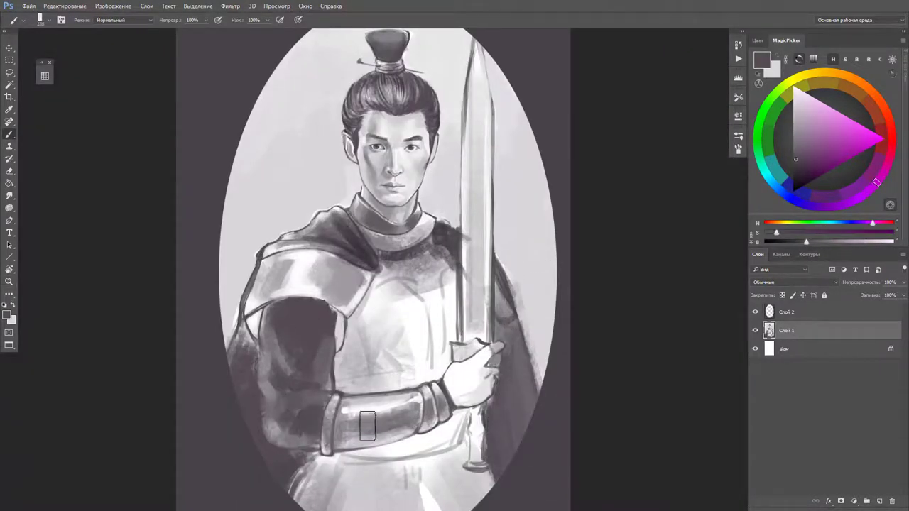
{"action": "mouse_move", "coordinate": [358, 486]}
{"action": "left_mouse_down"}
{"action": "mouse_move", "coordinate": [376, 426]}
{"action": "mouse_move", "coordinate": [400, 256]}
{"action": "mouse_move", "coordinate": [419, 237]}
{"action": "mouse_move", "coordinate": [398, 290]}
{"action": "mouse_move", "coordinate": [416, 318]}
{"action": "left_mouse_up"}
- Darken the left arm's edge, the figure's right side, and the chest and lower armour
{"action": "key", "text": "z"}
{"action": "scroll", "coordinate": [441, 342], "scroll_direction": "down", "scroll_amount": 1}
{"action": "scroll", "coordinate": [442, 342], "scroll_direction": "up", "scroll_amount": 2}
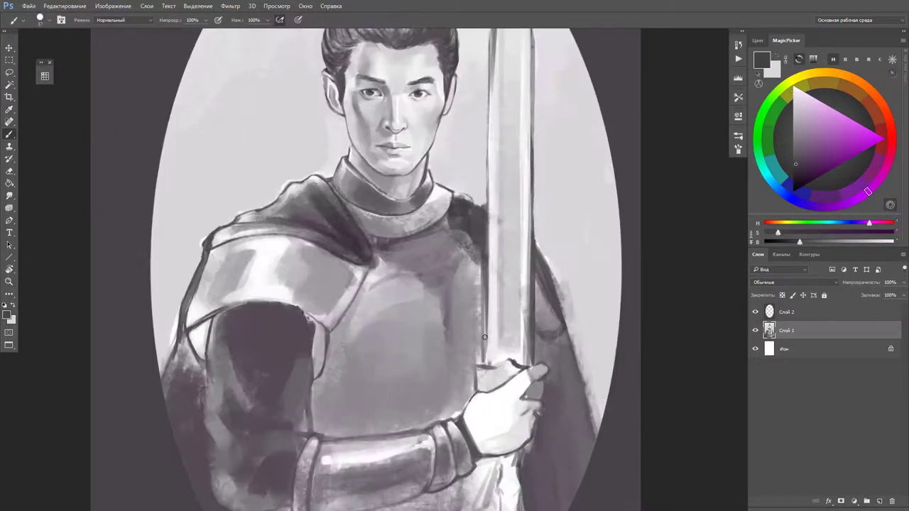
{"action": "scroll", "coordinate": [473, 309], "scroll_direction": "down", "scroll_amount": 3}
{"action": "scroll", "coordinate": [474, 308], "scroll_direction": "up", "scroll_amount": 3}
{"action": "key", "text": "b"}
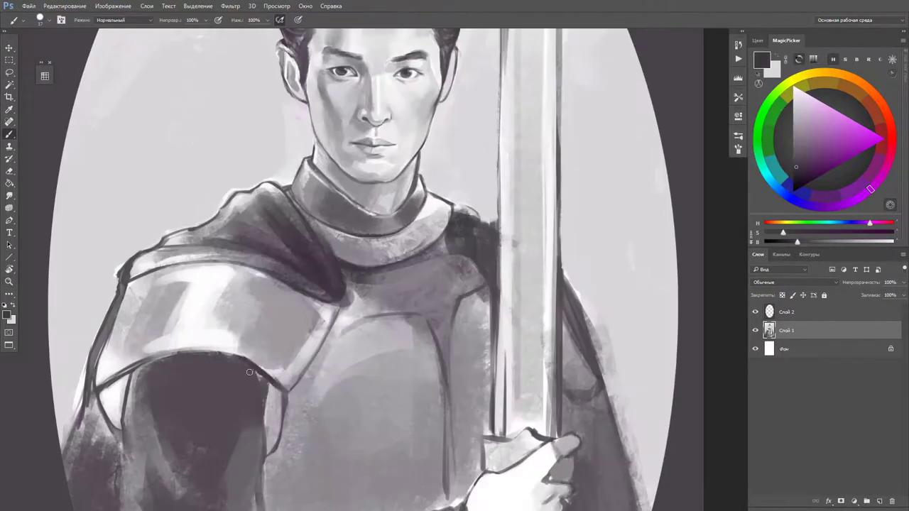
{"action": "scroll", "coordinate": [324, 423], "scroll_direction": "up", "scroll_amount": 2}
{"action": "scroll", "coordinate": [324, 424], "scroll_direction": "down", "scroll_amount": 2}
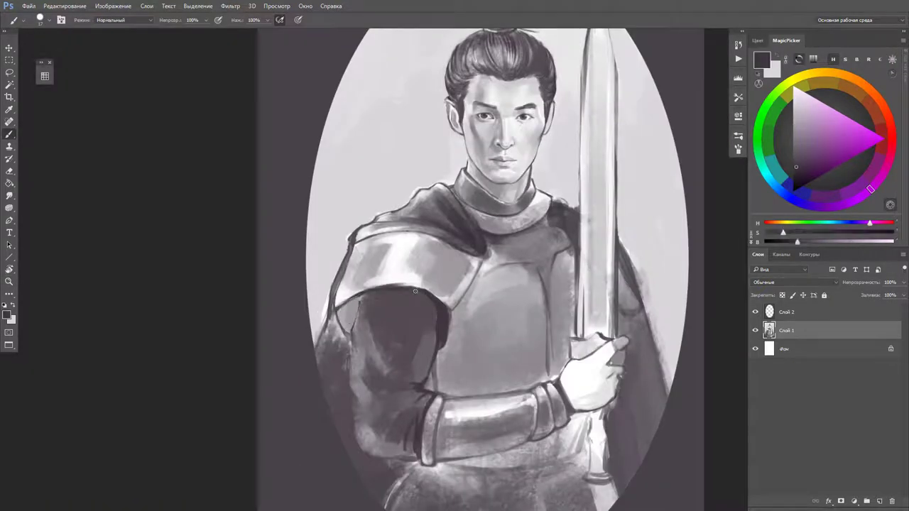
{"action": "left_click", "coordinate": [415, 288], "text": "alt"}
{"action": "mouse_move", "coordinate": [348, 277]}
{"action": "left_mouse_down"}
{"action": "mouse_move", "coordinate": [333, 390]}
{"action": "mouse_move", "coordinate": [348, 462]}
{"action": "left_mouse_up"}
{"action": "left_click_drag", "start_coordinate": [639, 320], "coordinate": [616, 404]}
{"action": "scroll", "coordinate": [615, 404], "scroll_direction": "down", "scroll_amount": 3}
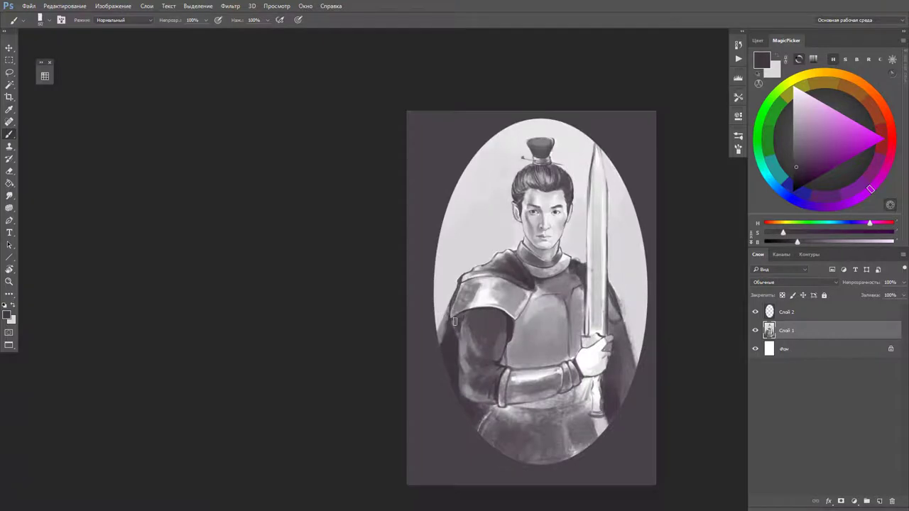
{"action": "left_click", "coordinate": [494, 444], "text": "alt"}
{"action": "left_click", "coordinate": [525, 447], "text": "alt"}
{"action": "left_click_drag", "start_coordinate": [503, 351], "coordinate": [464, 296]}
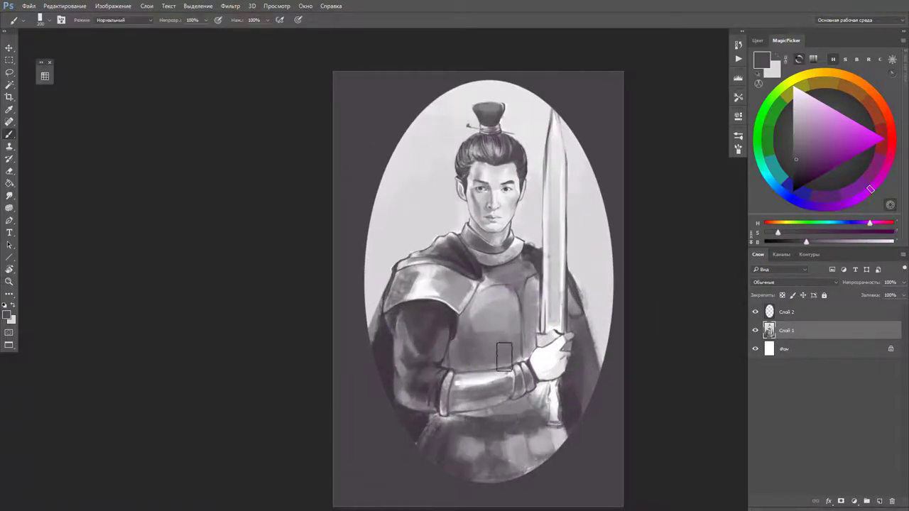
{"action": "scroll", "coordinate": [497, 195], "scroll_direction": "up", "scroll_amount": 5}
- Sample mid, light and darker face greys while adjusting the brush size
{"action": "left_click", "coordinate": [412, 275], "text": "alt"}
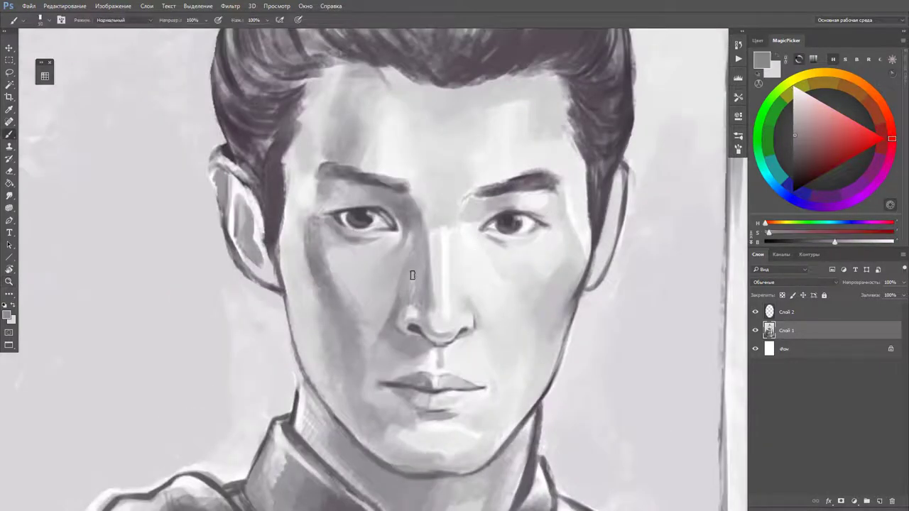
{"action": "left_click", "coordinate": [420, 181], "text": "alt"}
{"action": "key", "text": "bracketright"}
{"action": "left_click", "coordinate": [447, 283], "text": "alt"}
{"action": "key", "text": "bracketleft"}
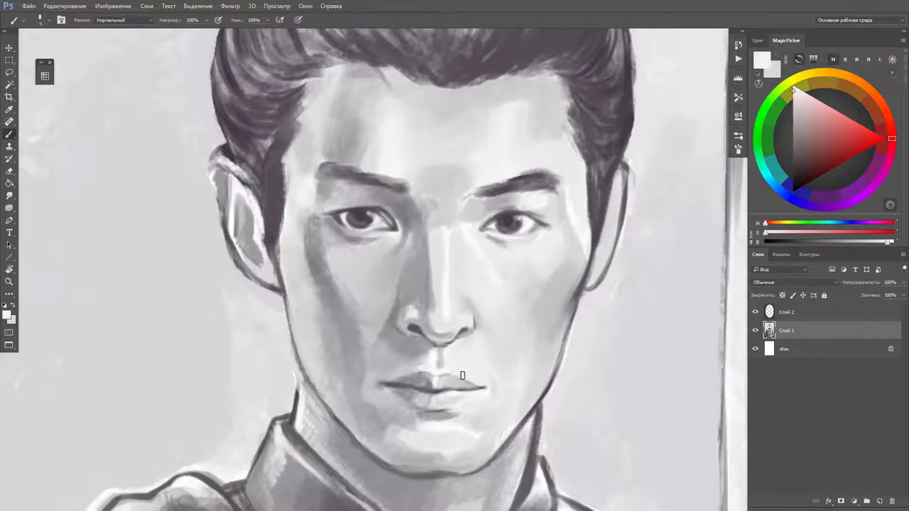
{"action": "left_click", "coordinate": [482, 337], "text": "alt"}
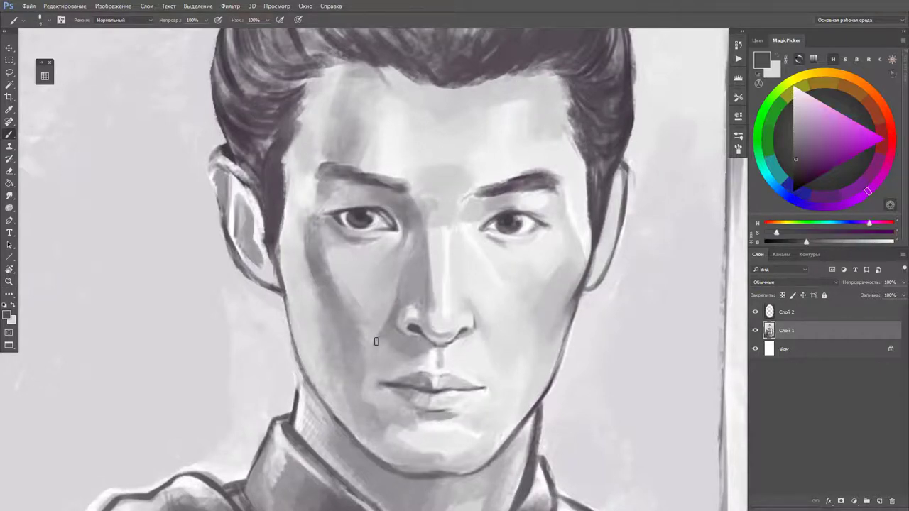
{"action": "left_click", "coordinate": [416, 338], "text": "alt"}
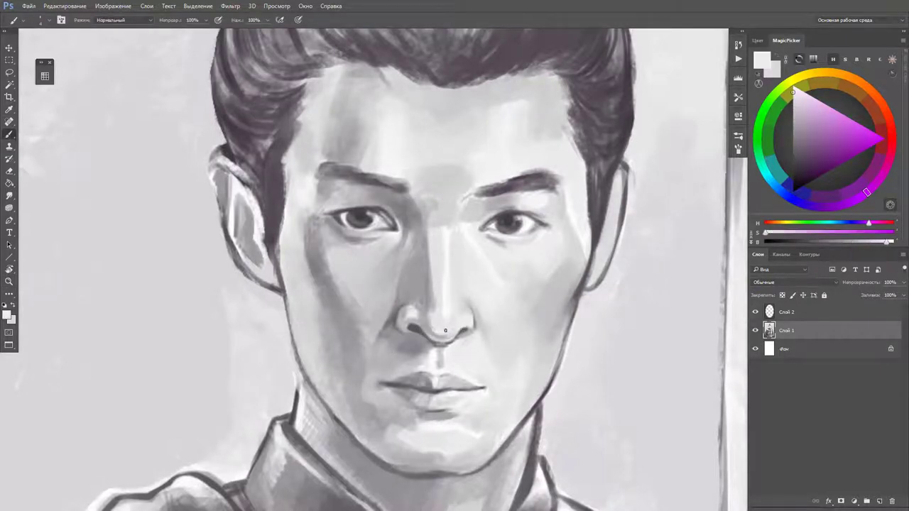
{"action": "left_click_drag", "start_coordinate": [436, 465], "coordinate": [468, 331]}
{"action": "left_click", "coordinate": [469, 331], "text": "alt"}
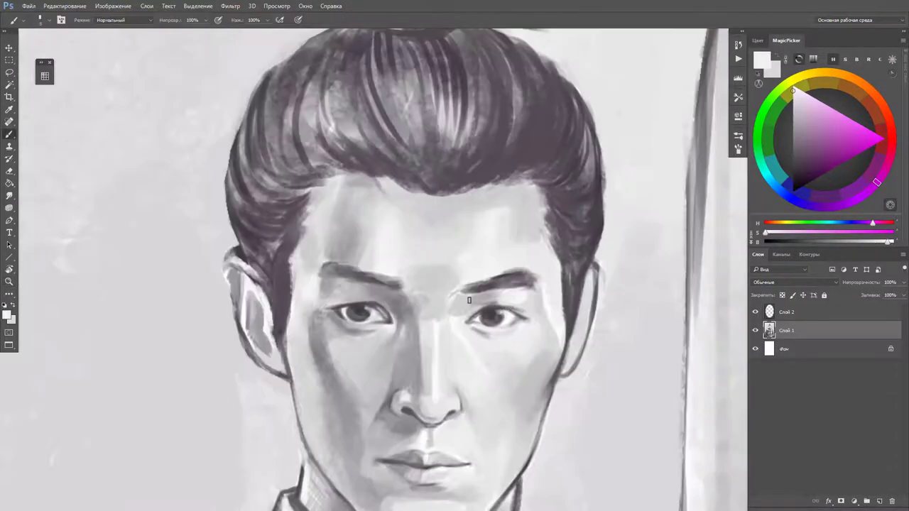
{"action": "key", "text": "x"}
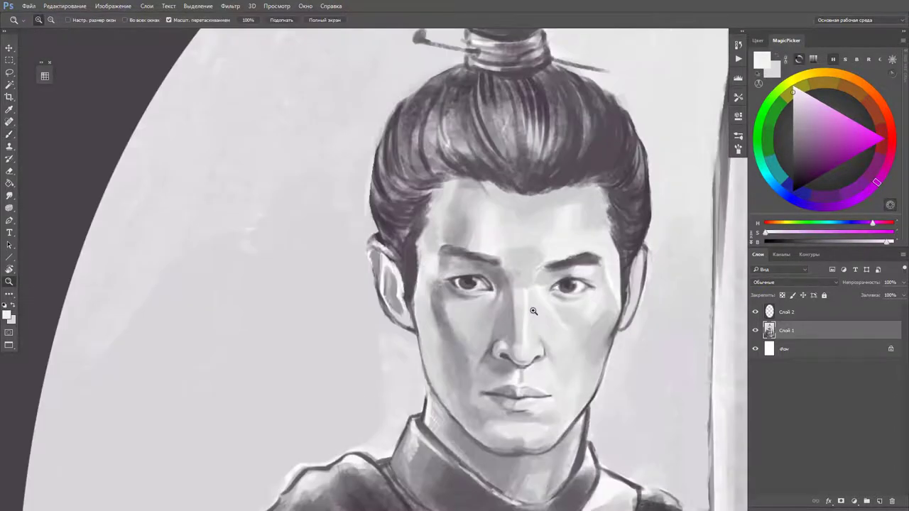
- Dab small tonal touches on the face using greys sampled along the nose and eyes
{"action": "left_click", "coordinate": [527, 261], "text": "alt"}
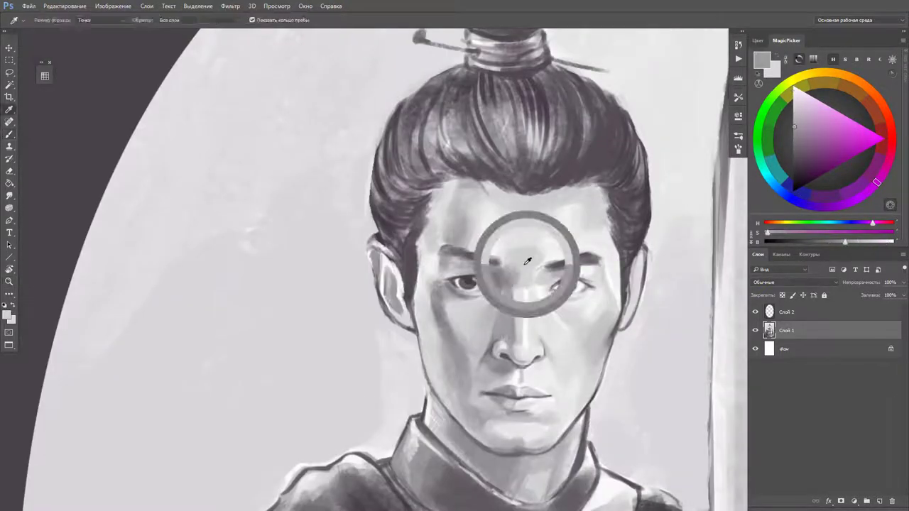
{"action": "left_click", "coordinate": [543, 352], "text": "alt"}
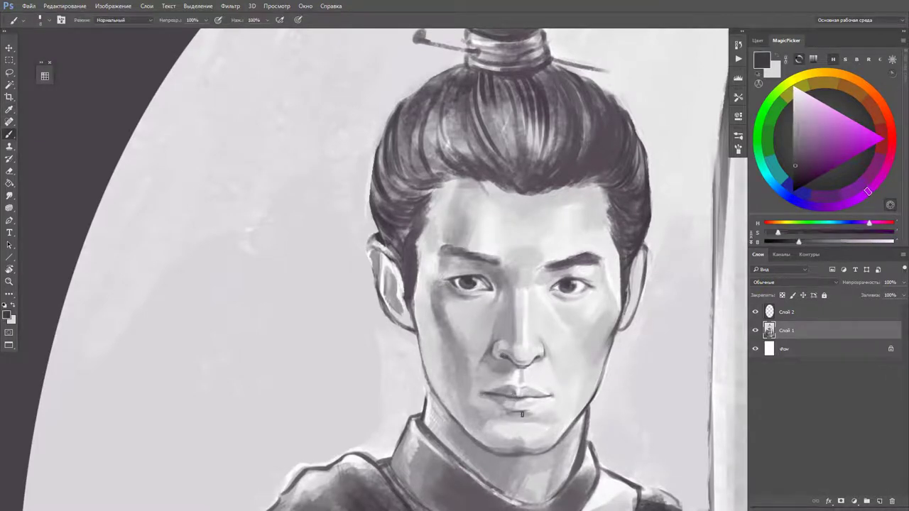
{"action": "left_click", "coordinate": [491, 294], "text": "alt"}
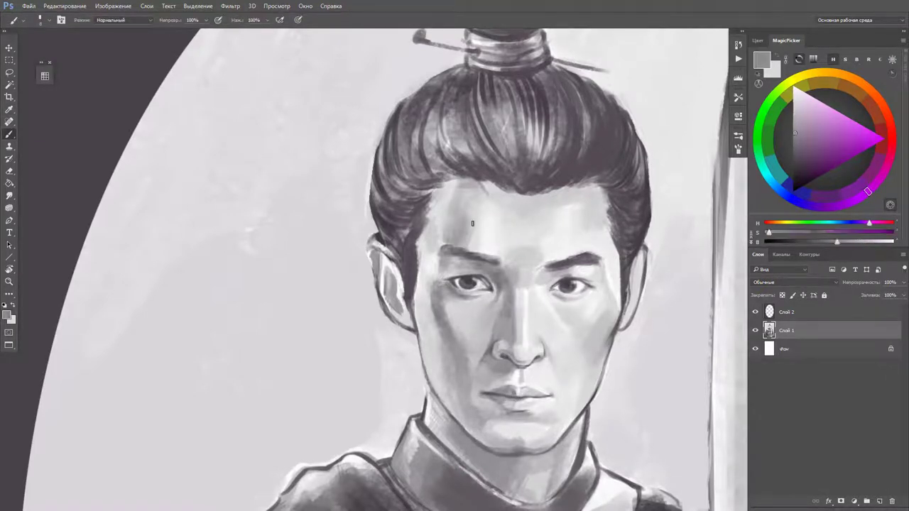
{"action": "left_click", "coordinate": [541, 275], "text": "alt"}
{"action": "scroll", "coordinate": [485, 279], "scroll_direction": "up", "scroll_amount": 2}
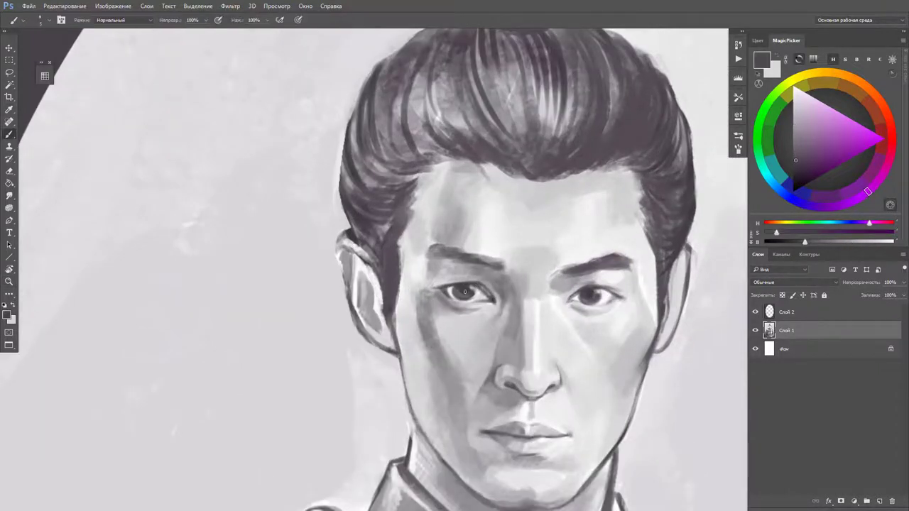
{"action": "left_click", "coordinate": [495, 278], "text": "alt"}
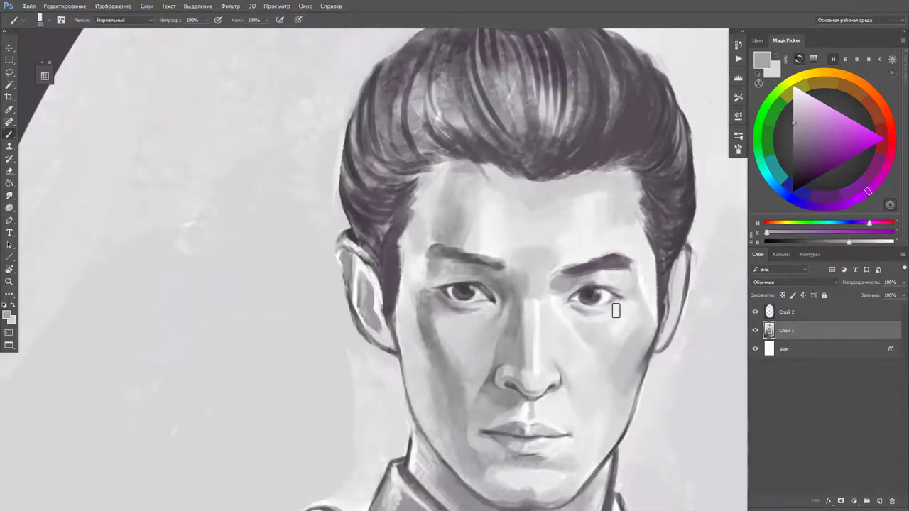
{"action": "key", "text": "x"}
{"action": "left_click_drag", "start_coordinate": [435, 280], "coordinate": [385, 247]}
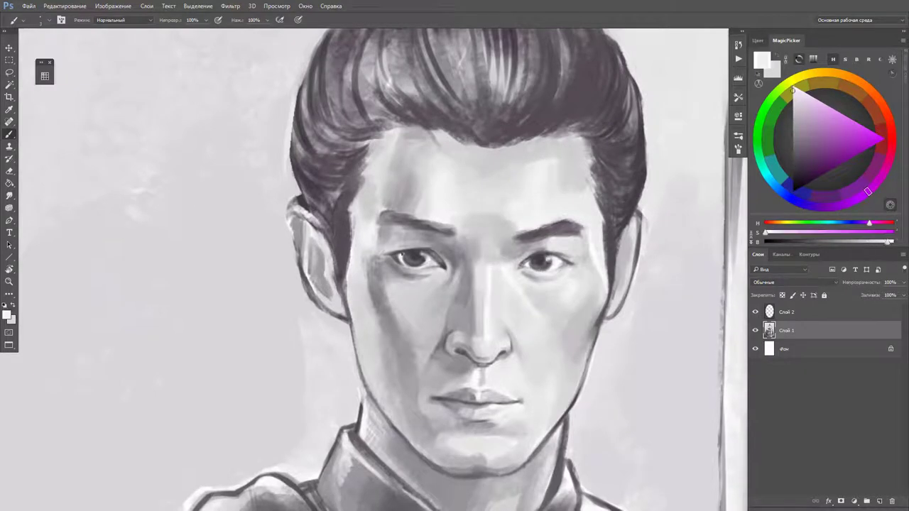
{"action": "left_click", "coordinate": [381, 254], "text": "alt"}
{"action": "left_click", "coordinate": [417, 229], "text": "alt"}
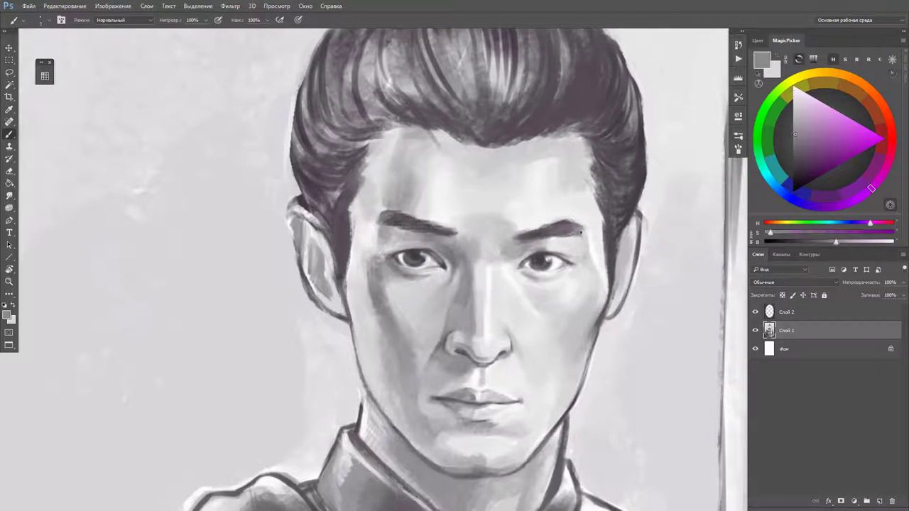
{"action": "key", "text": "x"}
- Lighten the right eyebrow area, forehead, hairline and left ear area
{"action": "left_click_drag", "start_coordinate": [580, 232], "coordinate": [511, 234]}
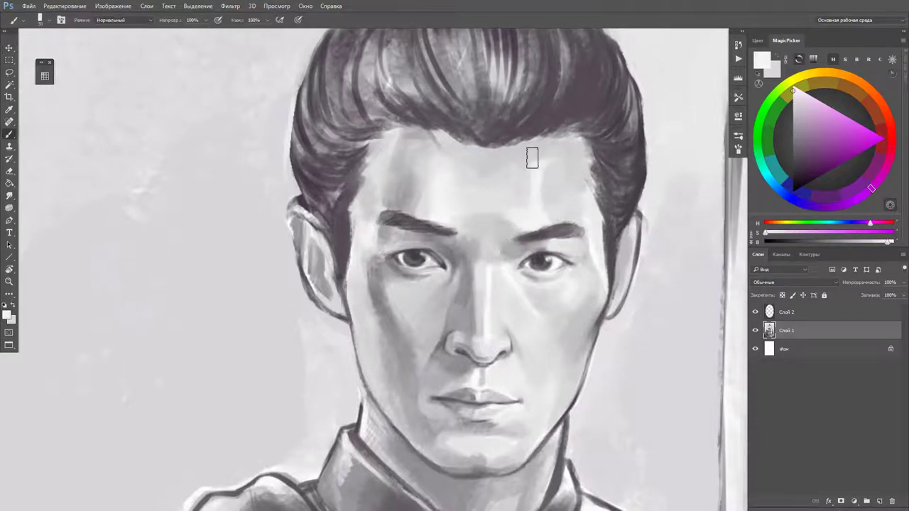
{"action": "left_click", "coordinate": [440, 209], "text": "alt"}
{"action": "mouse_move", "coordinate": [428, 189]}
{"action": "left_mouse_down"}
{"action": "mouse_move", "coordinate": [519, 178]}
{"action": "mouse_move", "coordinate": [467, 146]}
{"action": "mouse_move", "coordinate": [560, 142]}
{"action": "left_mouse_up"}
{"action": "left_click", "coordinate": [468, 146], "text": "alt"}
{"action": "left_click_drag", "start_coordinate": [320, 241], "coordinate": [338, 311]}
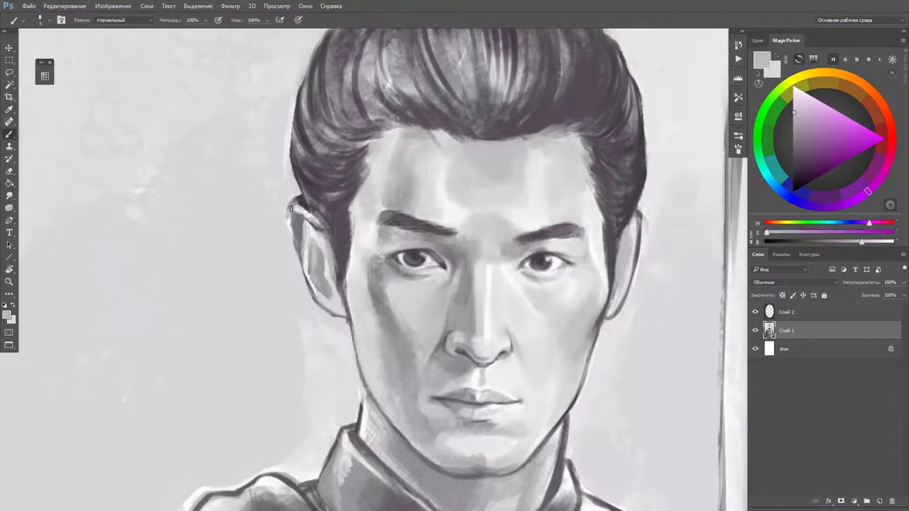
{"action": "key", "text": "ctrl+minus"}
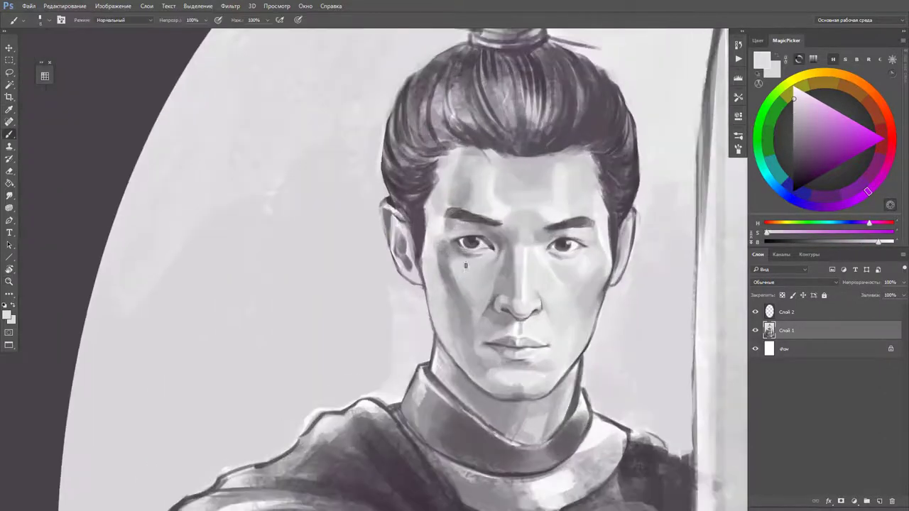
- Deepen the shading around the left eye and sample greys beside the nose and right eye
{"action": "left_click", "coordinate": [457, 273], "text": "alt"}
{"action": "left_click", "coordinate": [447, 241], "text": "alt"}
{"action": "left_click_drag", "start_coordinate": [447, 241], "coordinate": [501, 234]}
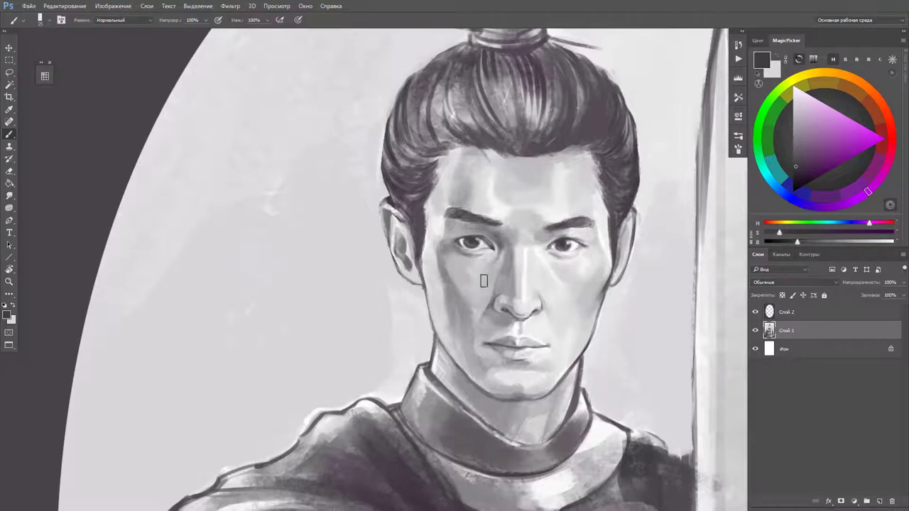
{"action": "left_click", "coordinate": [548, 255], "text": "alt"}
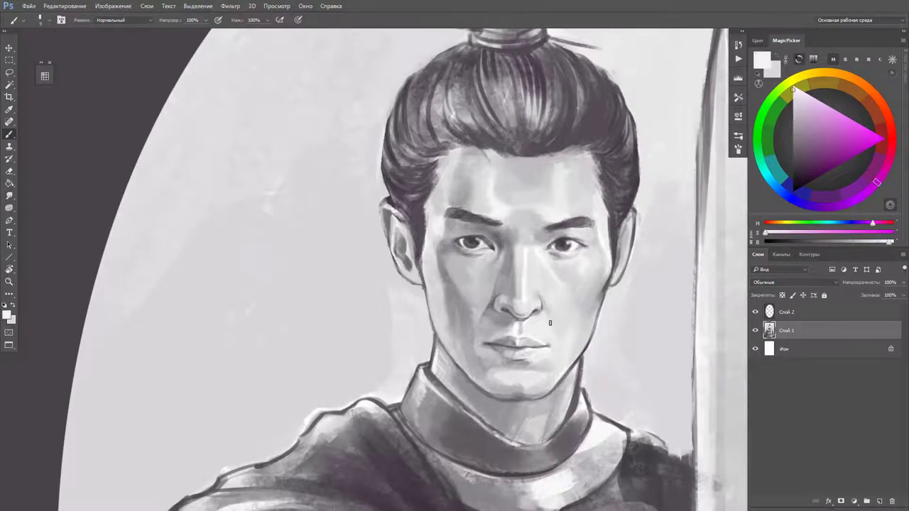
{"action": "left_click", "coordinate": [372, 433], "text": "alt"}
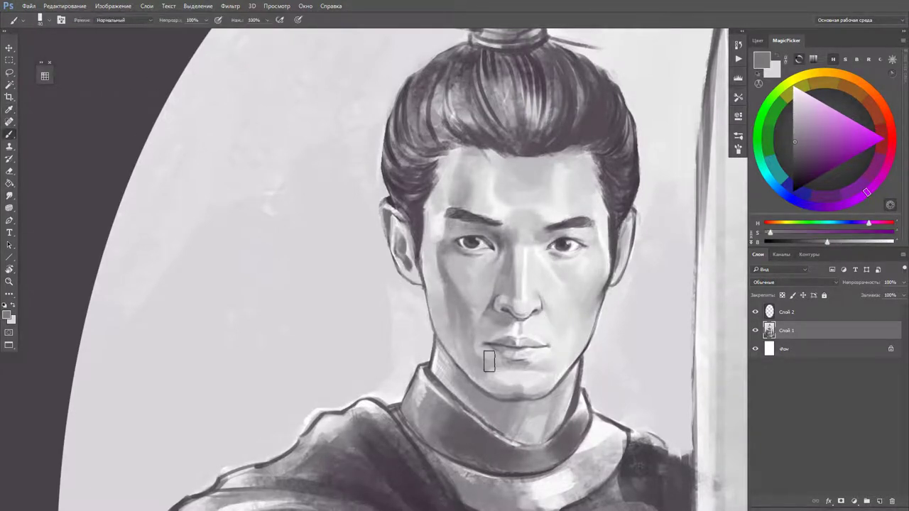
{"action": "left_click", "coordinate": [498, 294], "text": "alt"}
{"action": "left_click", "coordinate": [547, 255], "text": "alt"}
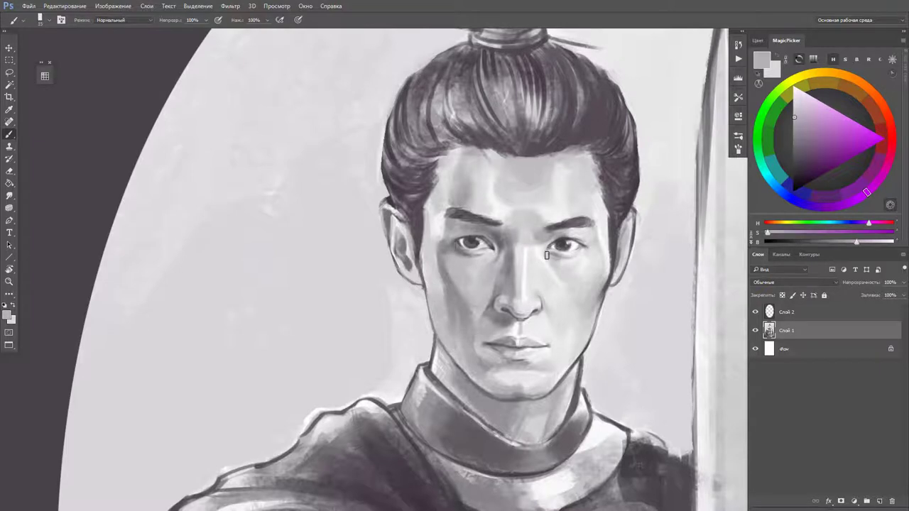
{"action": "left_click", "coordinate": [611, 241], "text": "alt"}
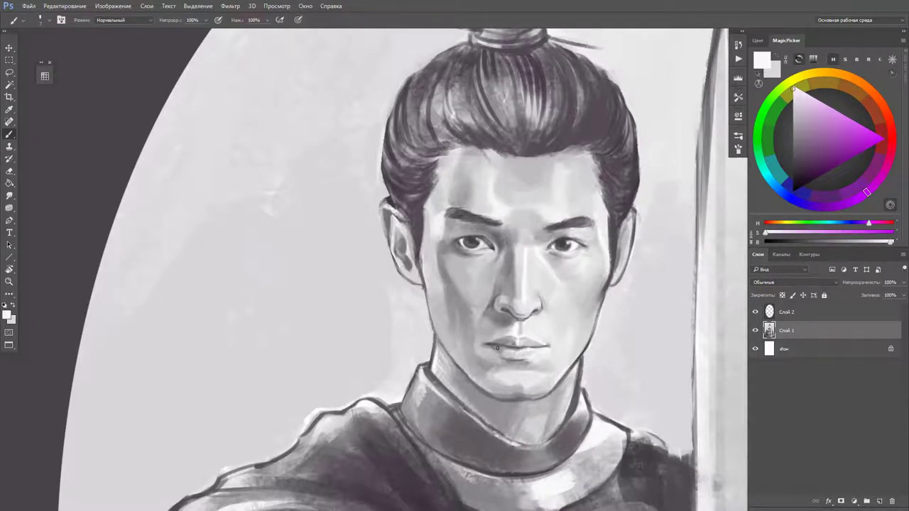
{"action": "key", "text": "ctrl+minus"}
{"action": "key", "text": "ctrl+minus"}
- Darken and smooth the topknot cap with a sampled dark grey
{"action": "key", "text": "ctrl+plus"}
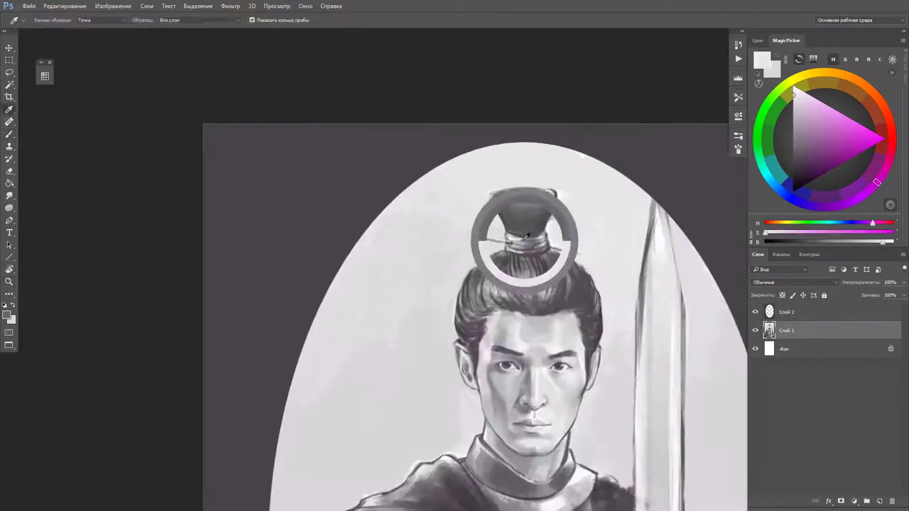
{"action": "left_click", "coordinate": [516, 235], "text": "alt"}
{"action": "left_click_drag", "start_coordinate": [542, 236], "coordinate": [514, 202]}
{"action": "left_click", "coordinate": [503, 223], "text": "alt"}
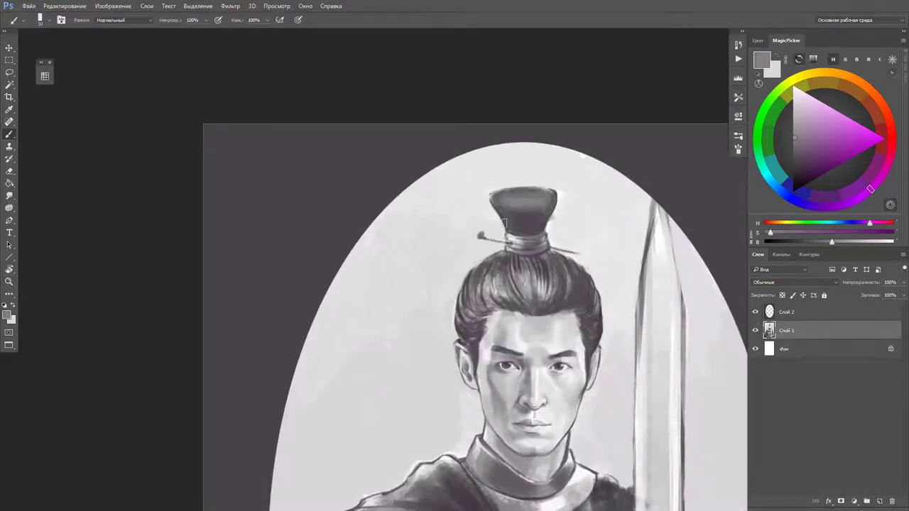
{"action": "scroll", "coordinate": [551, 400], "scroll_direction": "up", "scroll_amount": 3}
- Strengthen the jaw outline and refine the neck lines
{"action": "key", "text": "ctrl+minus"}
{"action": "key", "text": "ctrl+minus"}
{"action": "key", "text": "ctrl+minus"}
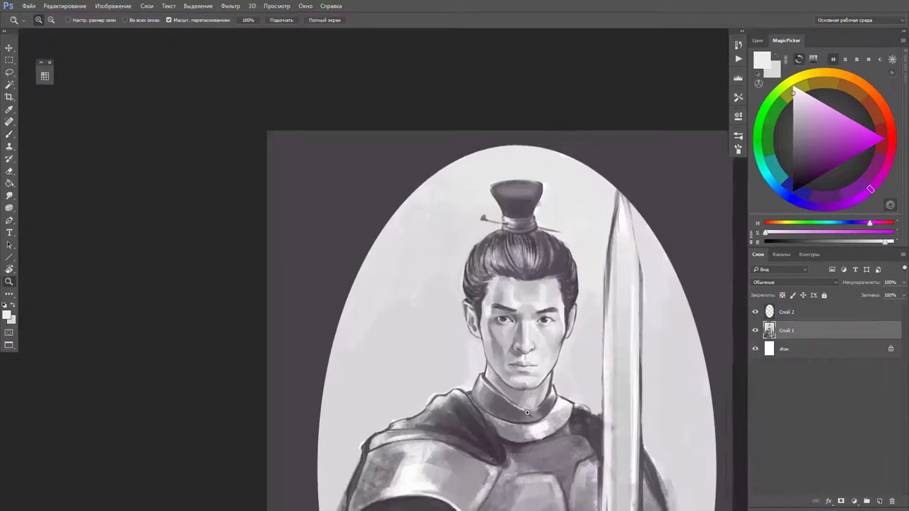
{"action": "key", "text": "ctrl+plus"}
{"action": "key", "text": "ctrl+plus"}
{"action": "key", "text": "ctrl+plus"}
{"action": "left_click", "coordinate": [489, 325], "text": "alt"}
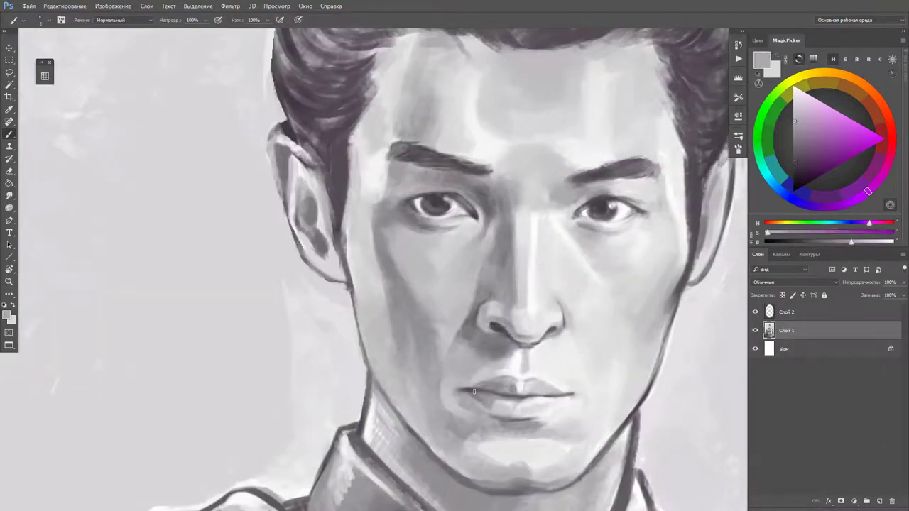
{"action": "left_click_drag", "start_coordinate": [378, 362], "coordinate": [366, 426]}
{"action": "left_click_drag", "start_coordinate": [353, 291], "coordinate": [367, 365]}
{"action": "left_click_drag", "start_coordinate": [369, 369], "coordinate": [334, 306]}
{"action": "mouse_move", "coordinate": [624, 249]}
{"action": "left_mouse_down"}
{"action": "mouse_move", "coordinate": [600, 390]}
{"action": "mouse_move", "coordinate": [618, 305]}
{"action": "left_mouse_up"}
- Sample a dark hair tone and set up a textured brush at size 250
{"action": "key", "text": "ctrl+minus"}
{"action": "key", "text": "ctrl+minus"}
{"action": "key", "text": "ctrl+minus"}
{"action": "key", "text": "ctrl+minus"}
{"action": "key", "text": "ctrl+plus"}
{"action": "key", "text": "ctrl+plus"}
{"action": "key", "text": "ctrl+plus"}
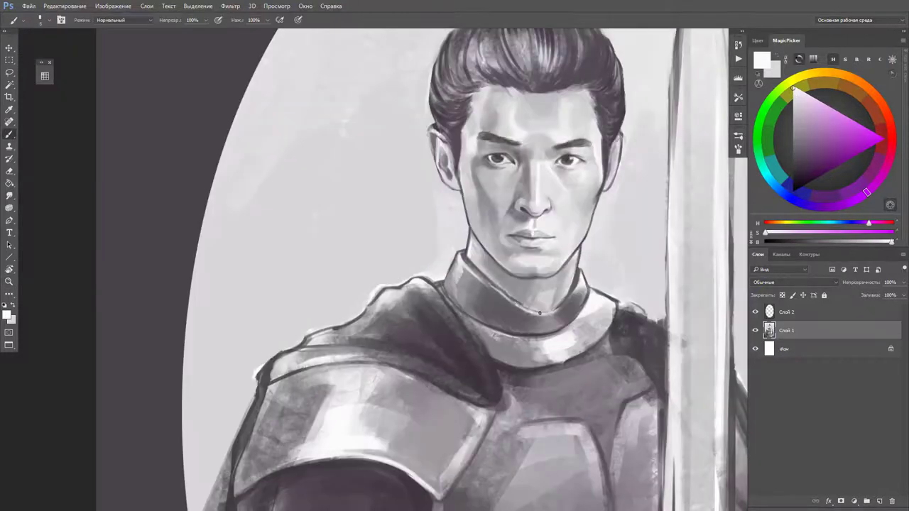
{"action": "left_click", "coordinate": [488, 346], "text": "alt"}
{"action": "left_click", "coordinate": [494, 113], "text": "alt"}
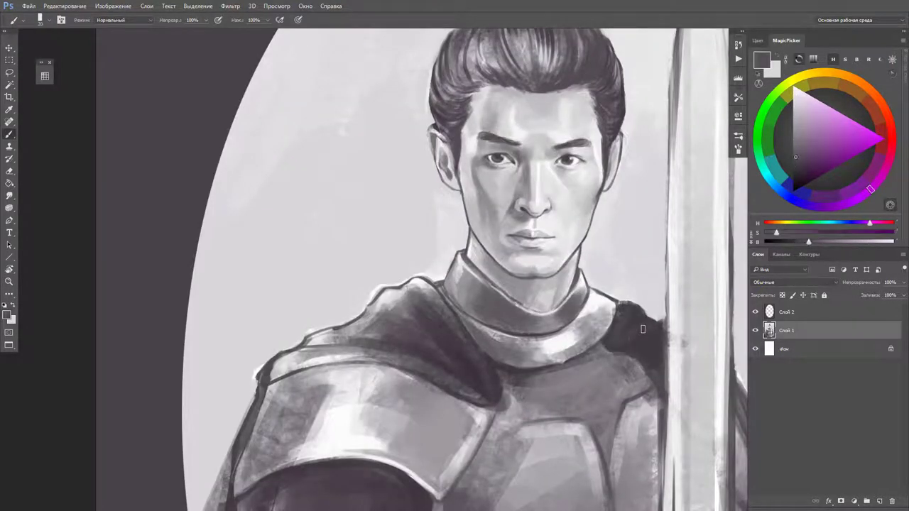
{"action": "key", "text": "ctrl+minus"}
{"action": "key", "text": "ctrl+minus"}
{"action": "key", "text": "ctrl+plus"}
{"action": "key", "text": "ctrl+minus"}
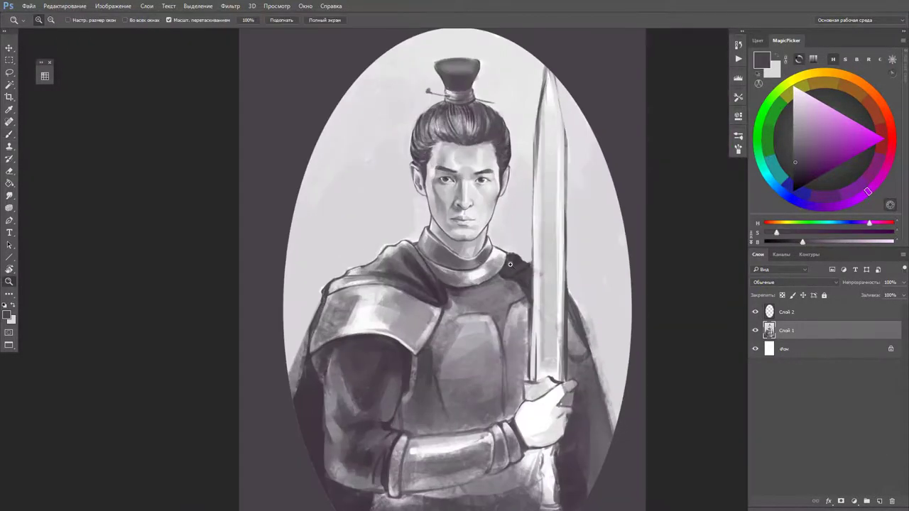
{"action": "right_click", "coordinate": [462, 330]}
{"action": "key", "text": "Escape"}
- Paint light, white textured strokes across the chest armour
{"action": "mouse_move", "coordinate": [465, 339]}
{"action": "left_mouse_down"}
{"action": "mouse_move", "coordinate": [490, 365]}
{"action": "mouse_move", "coordinate": [508, 319]}
{"action": "left_mouse_up"}
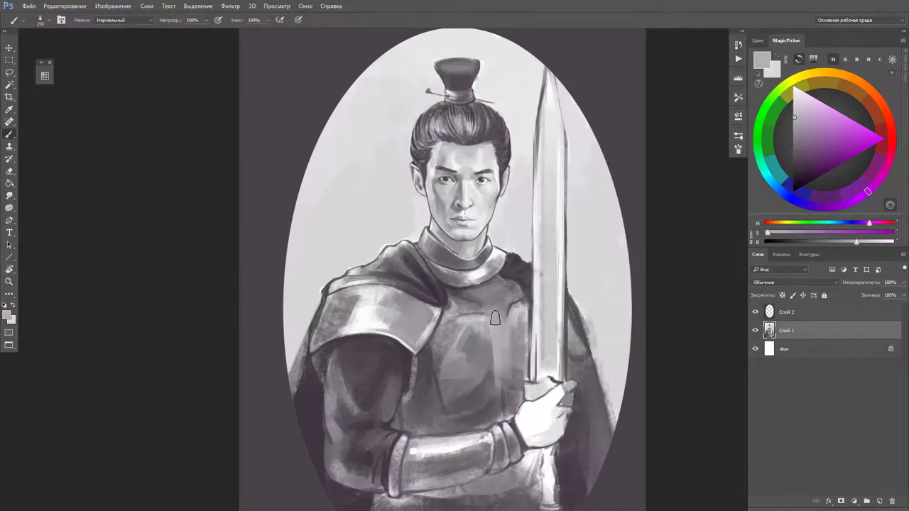
{"action": "left_click_drag", "start_coordinate": [500, 398], "coordinate": [508, 288]}
{"action": "left_click", "coordinate": [497, 298], "text": "alt"}
{"action": "left_click_drag", "start_coordinate": [500, 323], "coordinate": [447, 425]}
{"action": "left_click_drag", "start_coordinate": [426, 341], "coordinate": [475, 384]}
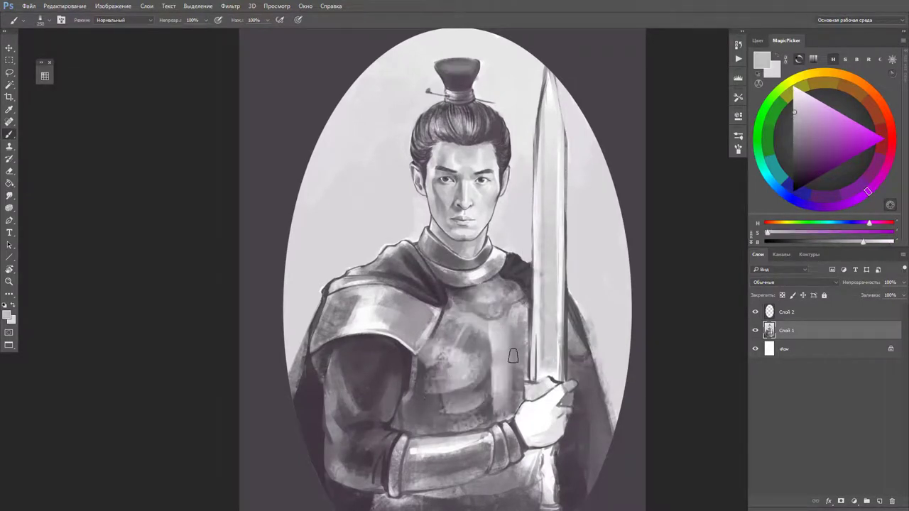
{"action": "mouse_move", "coordinate": [518, 355]}
{"action": "left_mouse_down"}
{"action": "mouse_move", "coordinate": [412, 292]}
{"action": "mouse_move", "coordinate": [403, 201]}
{"action": "left_mouse_up"}
- Add grey strokes and lighter chest highlights on the armour with a 150 brush
{"action": "left_click_drag", "start_coordinate": [384, 469], "coordinate": [475, 418]}
{"action": "left_click", "coordinate": [426, 398], "text": "alt"}
{"action": "left_click_drag", "start_coordinate": [426, 398], "coordinate": [532, 469]}
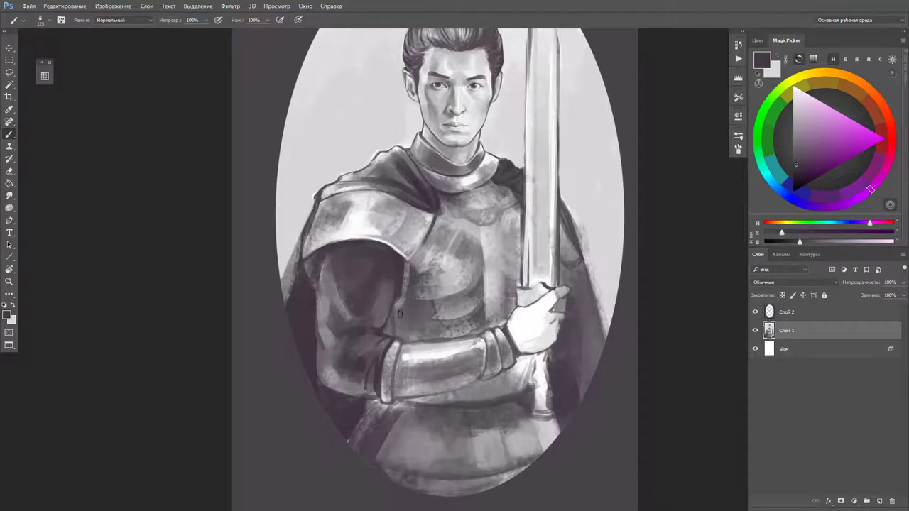
{"action": "mouse_move", "coordinate": [398, 323]}
{"action": "left_mouse_down"}
{"action": "mouse_move", "coordinate": [472, 289]}
{"action": "mouse_move", "coordinate": [497, 234]}
{"action": "mouse_move", "coordinate": [497, 277]}
{"action": "left_mouse_up"}
{"action": "left_click", "coordinate": [489, 256], "text": "alt"}
{"action": "key", "text": "bracketleft"}
{"action": "key", "text": "bracketleft"}
{"action": "key", "text": "bracketleft"}
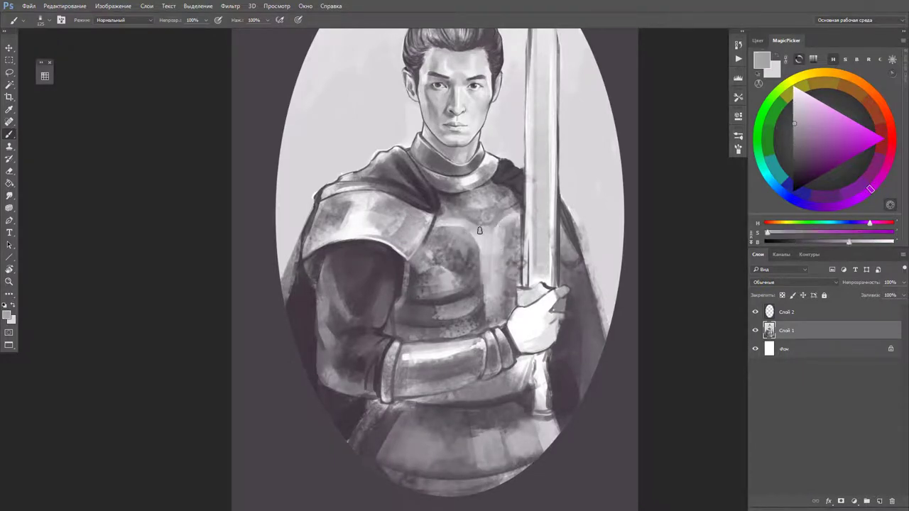
{"action": "left_click_drag", "start_coordinate": [489, 227], "coordinate": [497, 284]}
{"action": "left_click_drag", "start_coordinate": [497, 246], "coordinate": [454, 326]}
- Darken the shoulder and arm and add small tonal strokes on the armour
{"action": "left_click", "coordinate": [355, 231], "text": "alt"}
{"action": "key", "text": "bracketright"}
{"action": "mouse_move", "coordinate": [384, 228]}
{"action": "left_mouse_down"}
{"action": "mouse_move", "coordinate": [398, 186]}
{"action": "mouse_move", "coordinate": [376, 283]}
{"action": "left_mouse_up"}
{"action": "left_click", "coordinate": [369, 419], "text": "alt"}
{"action": "left_click_drag", "start_coordinate": [383, 397], "coordinate": [497, 426]}
{"action": "scroll", "coordinate": [455, 320], "scroll_direction": "down", "scroll_amount": 5}
{"action": "scroll", "coordinate": [490, 248], "scroll_direction": "up", "scroll_amount": 5}
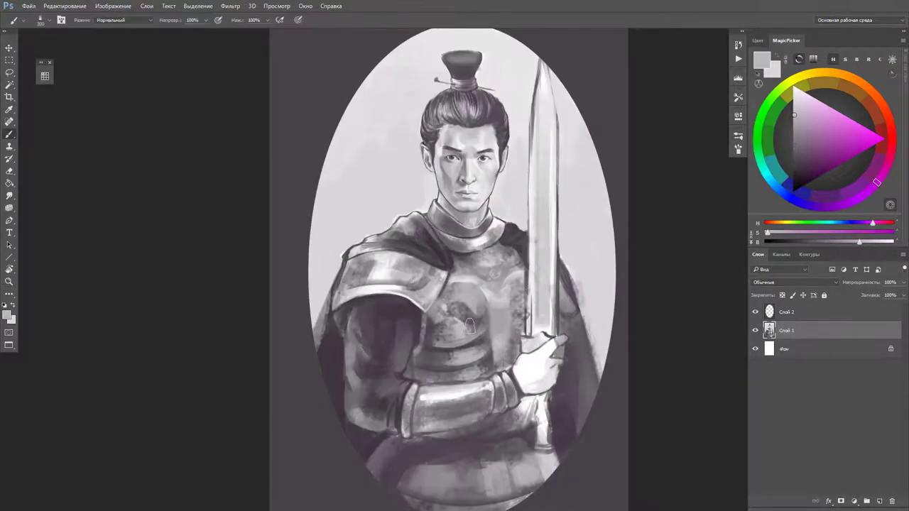
{"action": "key", "text": "bracketright"}
{"action": "left_click_drag", "start_coordinate": [567, 320], "coordinate": [575, 355]}
- Texture the background on both sides of the oval, enlarging the brush to 500
{"action": "mouse_move", "coordinate": [575, 206]}
{"action": "left_mouse_down"}
{"action": "mouse_move", "coordinate": [355, 203]}
{"action": "mouse_move", "coordinate": [319, 243]}
{"action": "mouse_move", "coordinate": [334, 203]}
{"action": "left_mouse_up"}
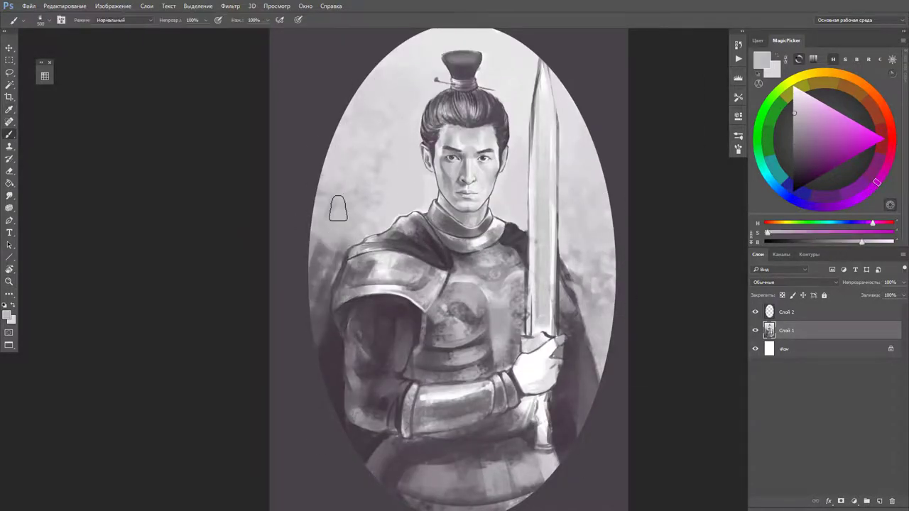
{"action": "key", "text": "bracketright"}
{"action": "key", "text": "bracketright"}
{"action": "left_click_drag", "start_coordinate": [582, 284], "coordinate": [589, 383]}
- Switch to a small brush and lighten the gauntlet near the sword hilt
{"action": "left_click", "coordinate": [461, 265], "text": "alt"}
{"action": "right_click", "coordinate": [507, 220]}
{"action": "key", "text": "Return"}
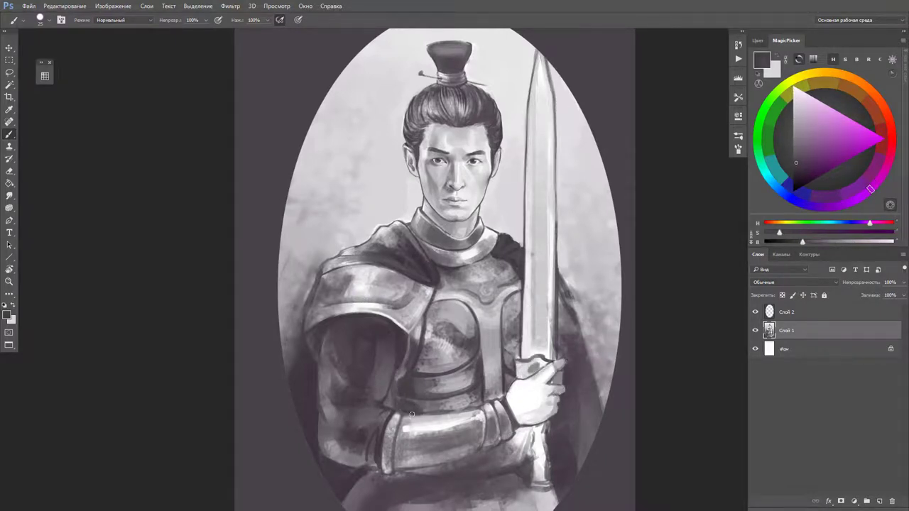
{"action": "left_click", "coordinate": [426, 426], "text": "alt"}
{"action": "left_click_drag", "start_coordinate": [387, 462], "coordinate": [408, 425]}
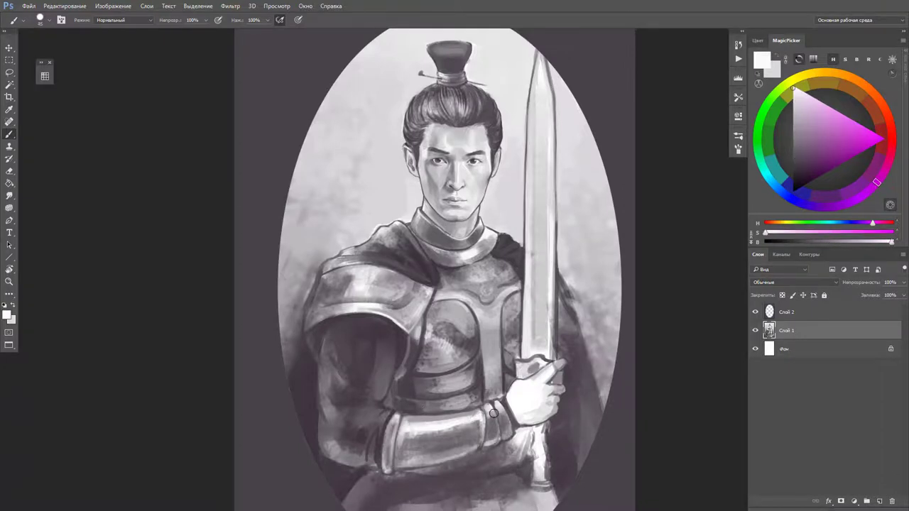
{"action": "left_click", "coordinate": [484, 387], "text": "alt"}
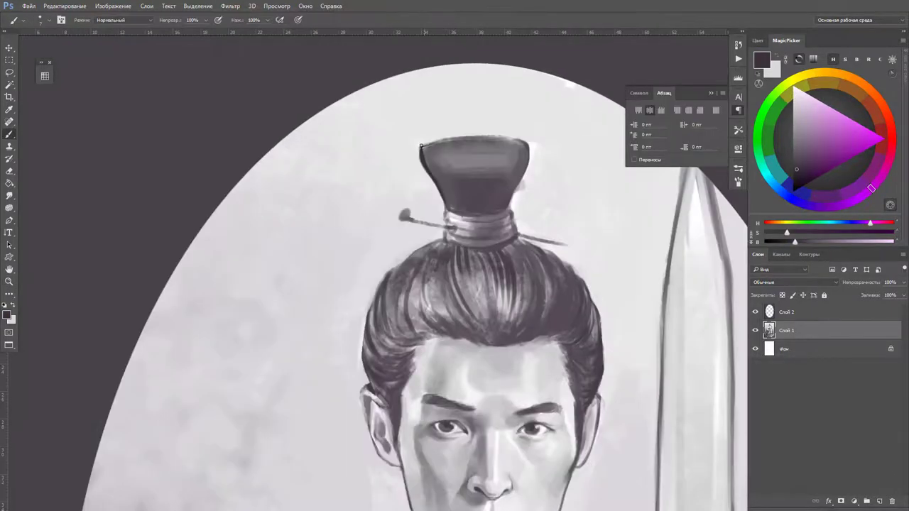
- Add dark marks on the hair band and light strands below the bun
{"action": "left_click_drag", "start_coordinate": [476, 226], "coordinate": [480, 225]}
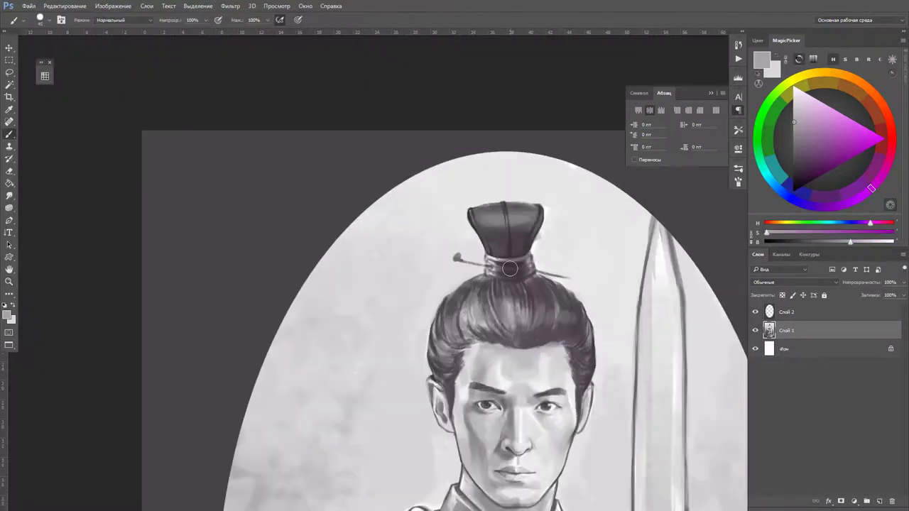
{"action": "mouse_move", "coordinate": [510, 269]}
{"action": "left_mouse_down"}
{"action": "mouse_move", "coordinate": [462, 333]}
{"action": "mouse_move", "coordinate": [568, 355]}
{"action": "mouse_move", "coordinate": [536, 324]}
{"action": "left_mouse_up"}
{"action": "scroll", "coordinate": [511, 298], "scroll_direction": "up", "scroll_amount": 3}
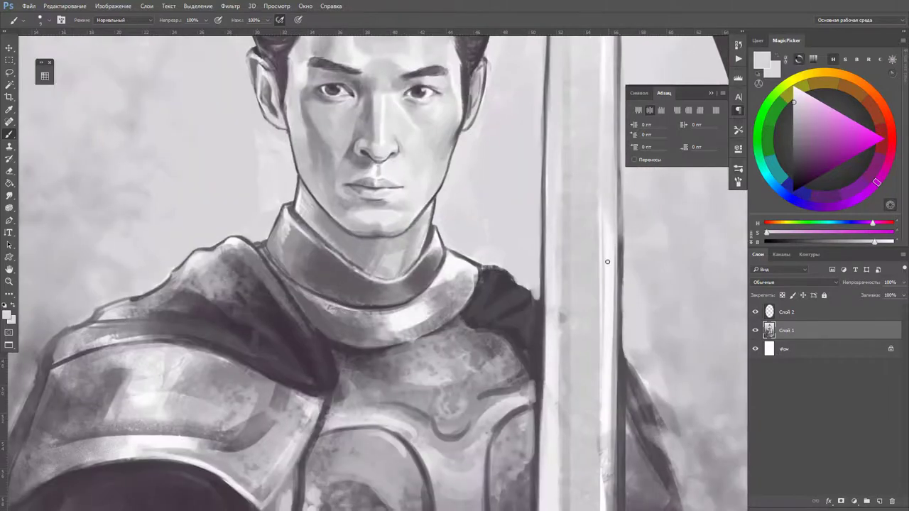
- Paint a light decorative pattern and extra strokes across the chest armour
{"action": "left_click_drag", "start_coordinate": [319, 341], "coordinate": [488, 351]}
{"action": "left_click_drag", "start_coordinate": [341, 355], "coordinate": [441, 390]}
{"action": "right_click", "coordinate": [518, 264]}
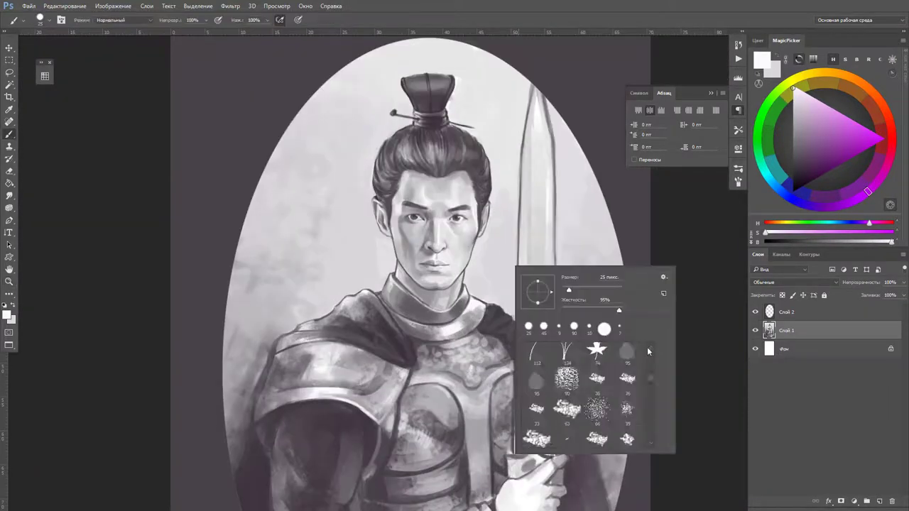
{"action": "scroll", "coordinate": [647, 347], "scroll_direction": "down", "scroll_amount": 3}
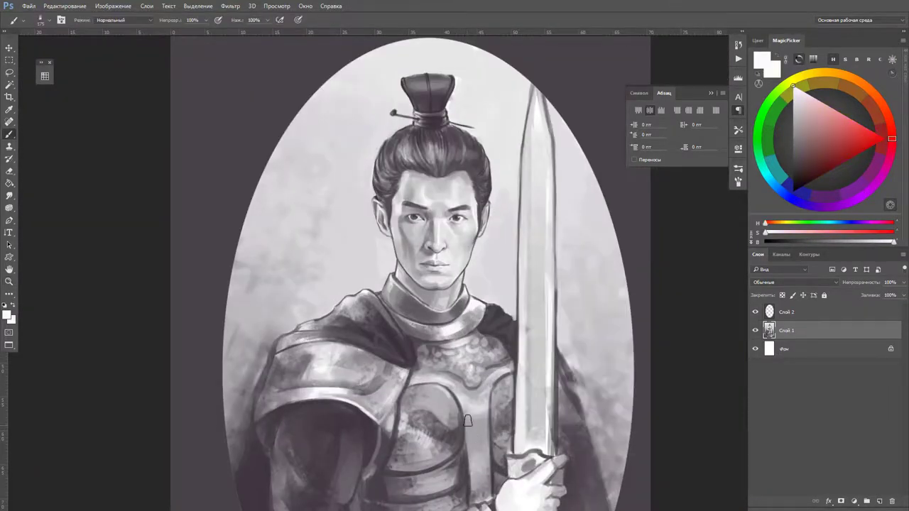
{"action": "left_click_drag", "start_coordinate": [467, 421], "coordinate": [473, 327]}
{"action": "left_click", "coordinate": [450, 312], "text": "alt"}
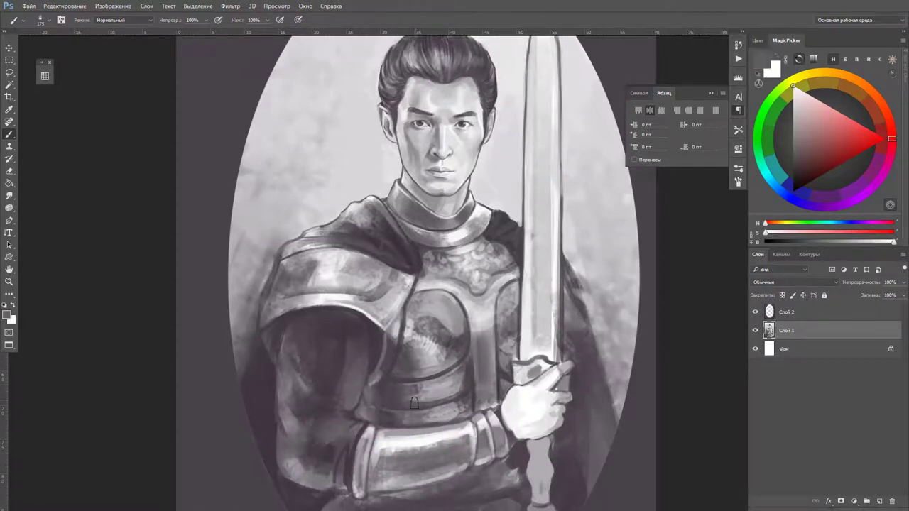
{"action": "left_click_drag", "start_coordinate": [414, 402], "coordinate": [442, 320]}
- Shade the left shoulder and arm and repaint the forearm bracer near-white
{"action": "mouse_move", "coordinate": [355, 280]}
{"action": "left_mouse_down"}
{"action": "mouse_move", "coordinate": [284, 263]}
{"action": "mouse_move", "coordinate": [391, 298]}
{"action": "left_mouse_up"}
{"action": "mouse_move", "coordinate": [355, 340]}
{"action": "left_mouse_down"}
{"action": "mouse_move", "coordinate": [329, 401]}
{"action": "mouse_move", "coordinate": [291, 426]}
{"action": "left_mouse_up"}
{"action": "left_click_drag", "start_coordinate": [327, 454], "coordinate": [355, 376]}
{"action": "scroll", "coordinate": [372, 309], "scroll_direction": "down", "scroll_amount": 1}
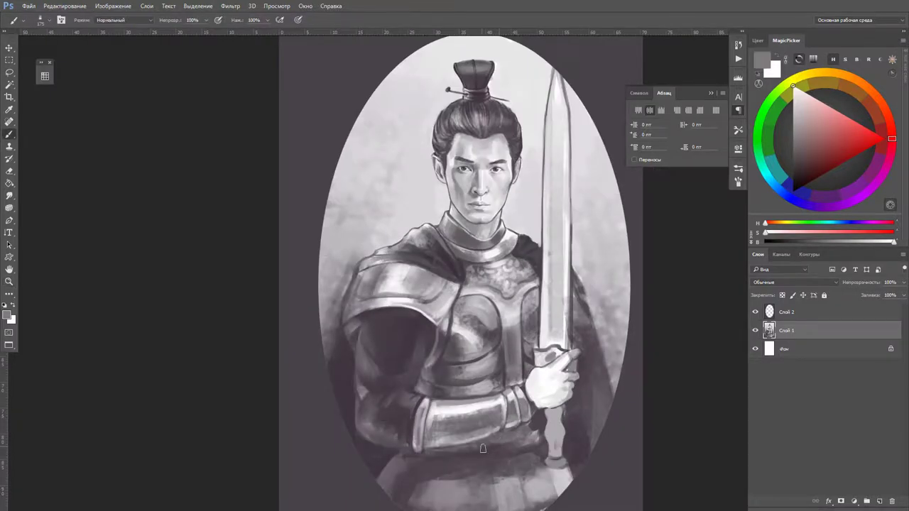
{"action": "left_click", "coordinate": [569, 143], "text": "alt"}
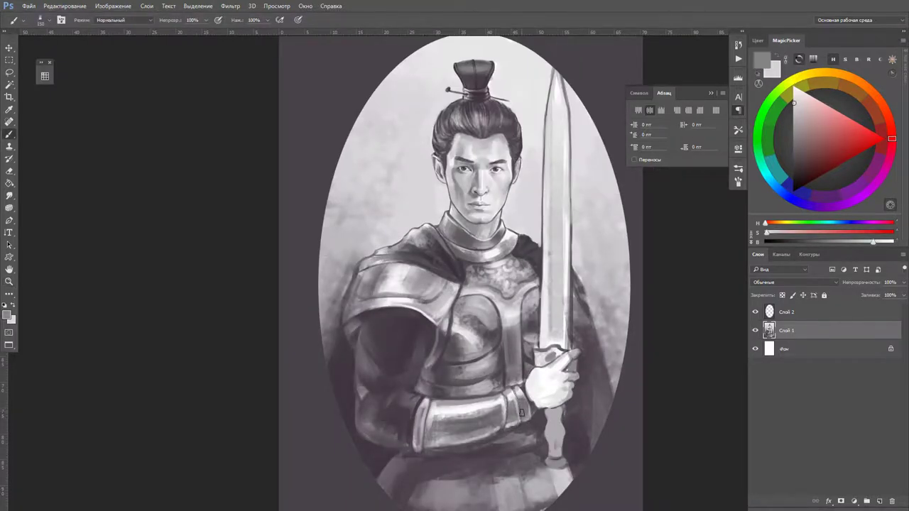
{"action": "left_click_drag", "start_coordinate": [521, 412], "coordinate": [436, 420]}
- Darken the sword blade along its length with a dark purple tone
{"action": "left_click", "coordinate": [419, 433], "text": "alt"}
{"action": "left_click_drag", "start_coordinate": [484, 330], "coordinate": [525, 380]}
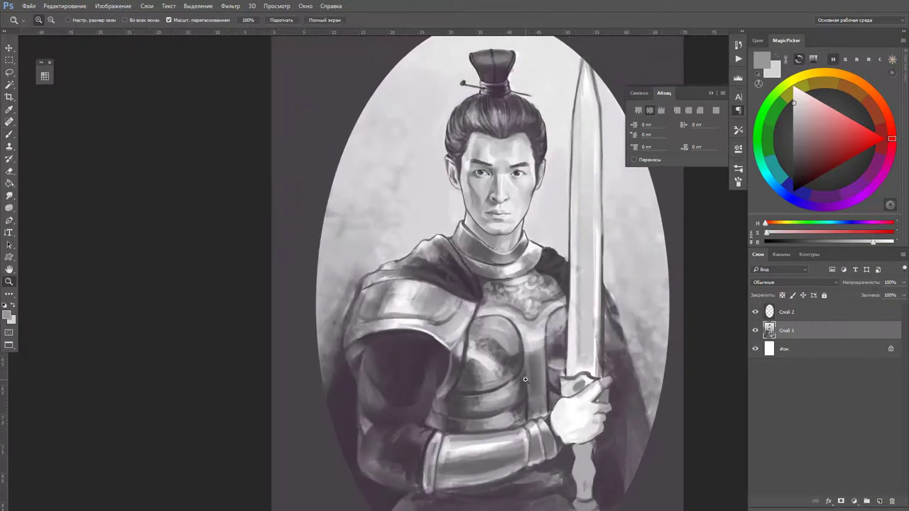
{"action": "left_click", "coordinate": [560, 320]}
{"action": "key", "text": "b"}
{"action": "right_click", "coordinate": [558, 354]}
{"action": "key", "text": "Escape"}
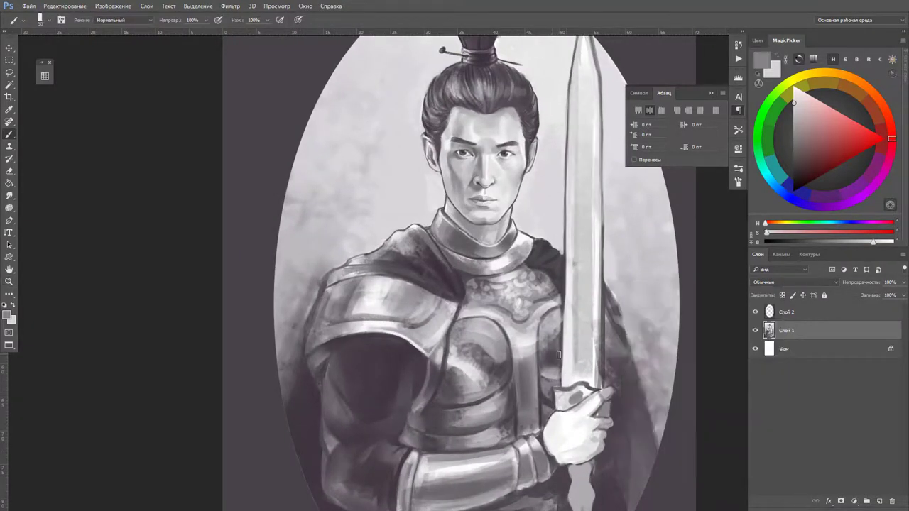
{"action": "left_click_drag", "start_coordinate": [582, 379], "coordinate": [592, 312]}
{"action": "mouse_move", "coordinate": [597, 362]}
{"action": "left_mouse_down"}
{"action": "mouse_move", "coordinate": [594, 245]}
{"action": "mouse_move", "coordinate": [568, 342]}
{"action": "left_mouse_up"}
{"action": "left_click_drag", "start_coordinate": [568, 323], "coordinate": [569, 195]}
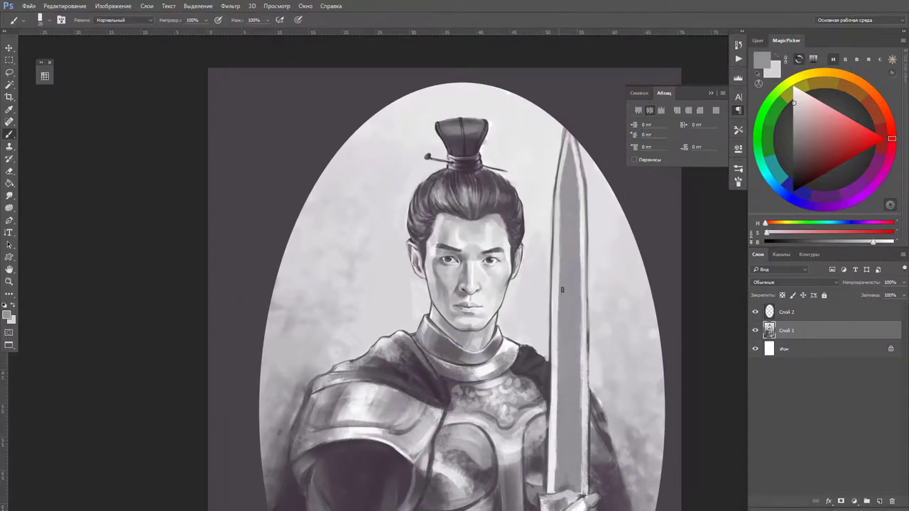
- Paint darker shading strokes along the wrist and gauntlet on the sword hand
{"action": "scroll", "coordinate": [561, 289], "scroll_direction": "down", "scroll_amount": 3}
{"action": "left_click", "coordinate": [462, 290]}
{"action": "scroll", "coordinate": [528, 374], "scroll_direction": "up", "scroll_amount": 3}
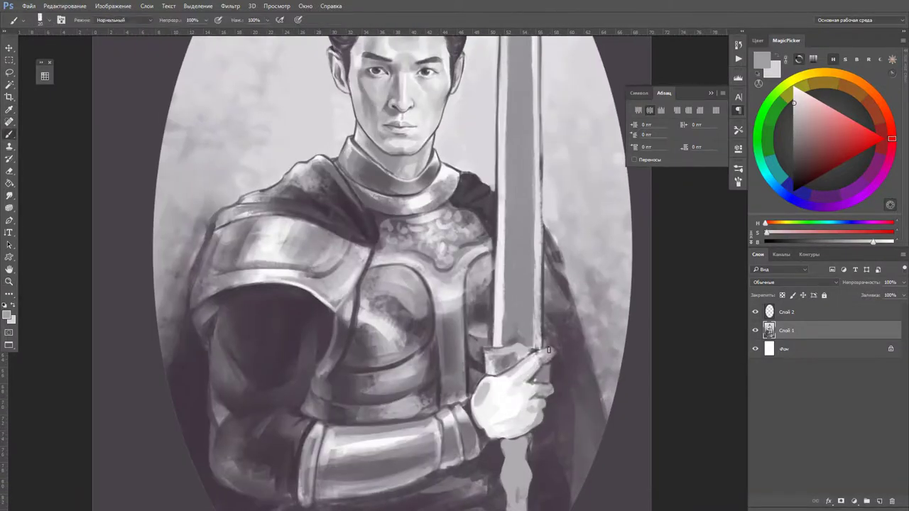
{"action": "left_click", "coordinate": [544, 358], "text": "alt"}
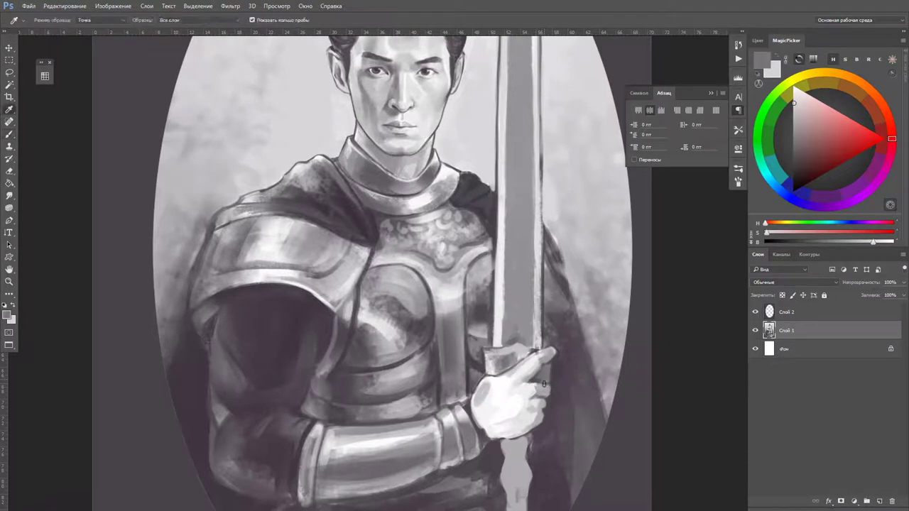
{"action": "mouse_move", "coordinate": [505, 435]}
{"action": "left_mouse_down"}
{"action": "mouse_move", "coordinate": [475, 412]}
{"action": "mouse_move", "coordinate": [476, 425]}
{"action": "left_mouse_up"}
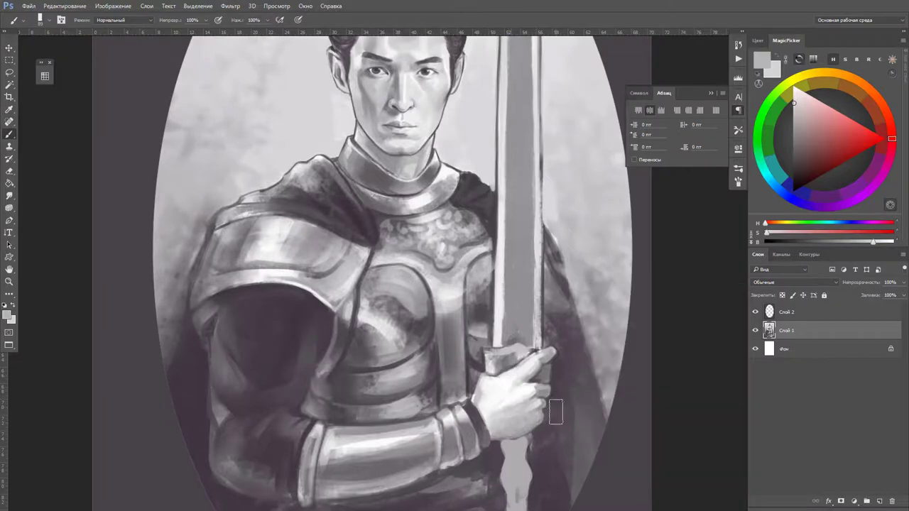
{"action": "scroll", "coordinate": [538, 316], "scroll_direction": "down", "scroll_amount": 2}
{"action": "scroll", "coordinate": [540, 366], "scroll_direction": "up", "scroll_amount": 2}
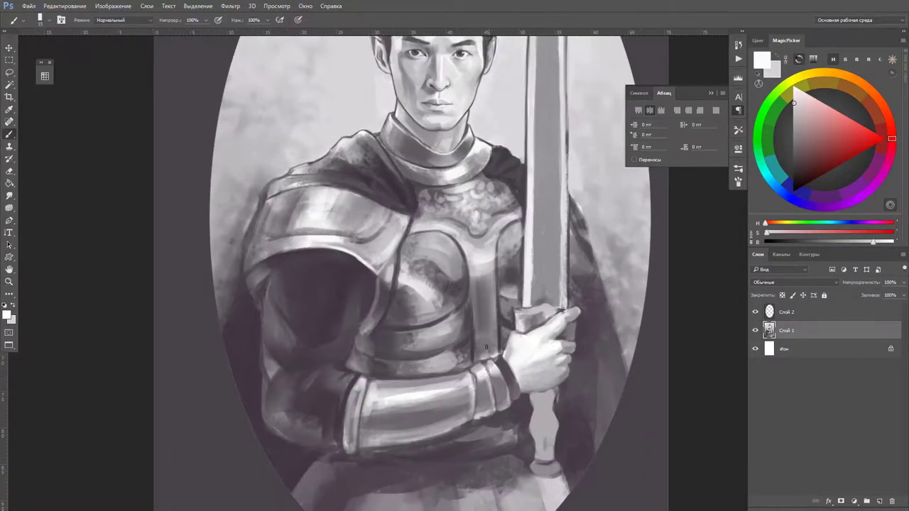
{"action": "left_click", "coordinate": [473, 370], "text": "alt"}
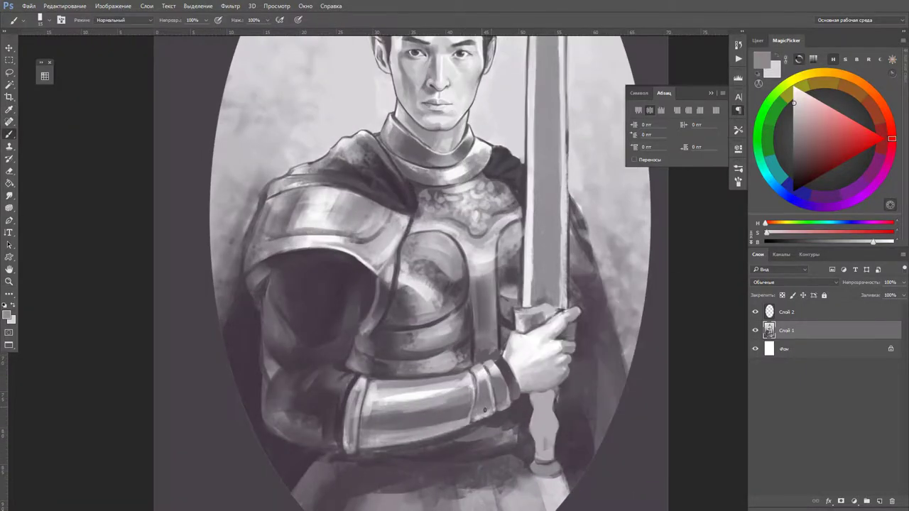
- Zoom out to review the whole figure and choose a brush preset
{"action": "key", "text": "z"}
{"action": "left_click", "coordinate": [416, 457], "text": "alt"}
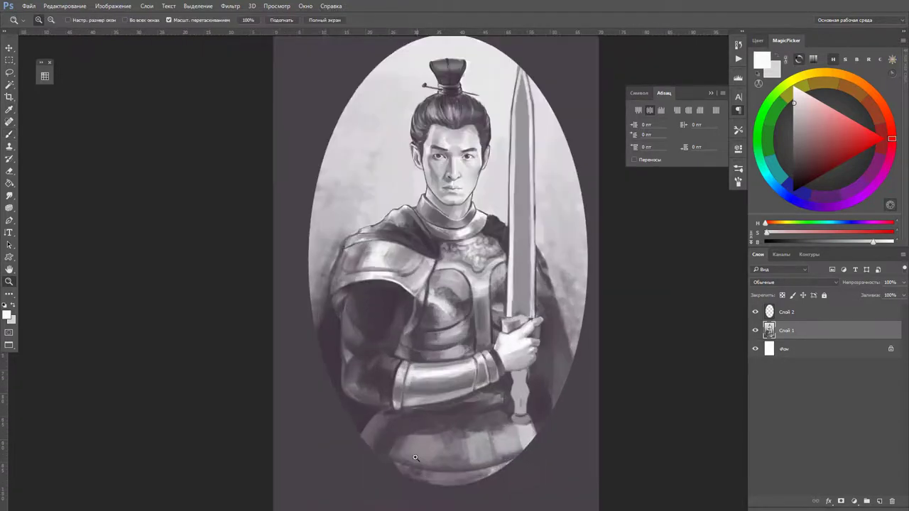
{"action": "key", "text": "b"}
{"action": "right_click", "coordinate": [566, 245]}
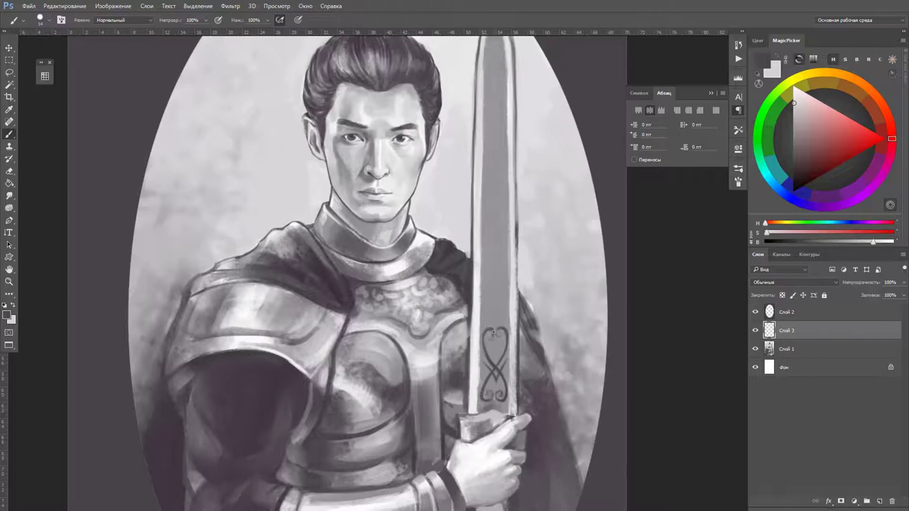
- Erase stray parts of the scroll ornament on the blade
{"action": "key", "text": "e"}
{"action": "left_click_drag", "start_coordinate": [497, 338], "coordinate": [491, 363]}
{"action": "scroll", "coordinate": [490, 326], "scroll_direction": "up", "scroll_amount": 1}
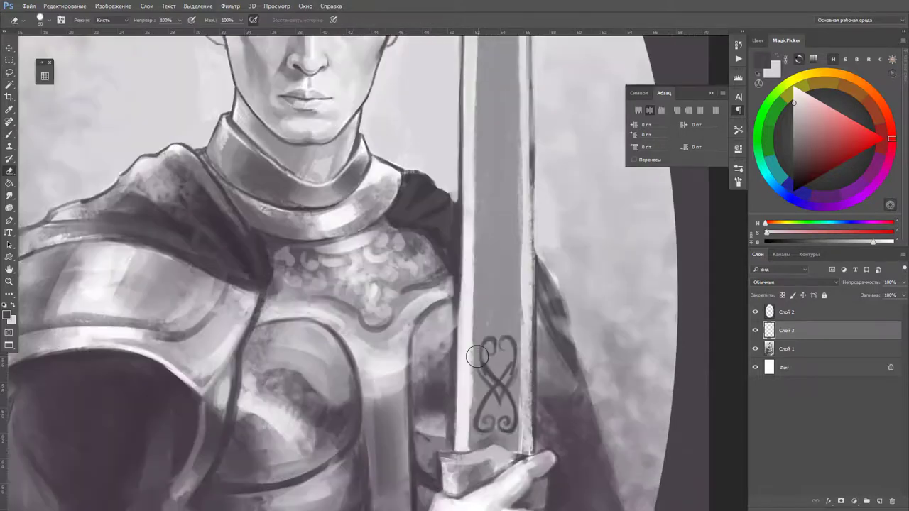
{"action": "key", "text": "b"}
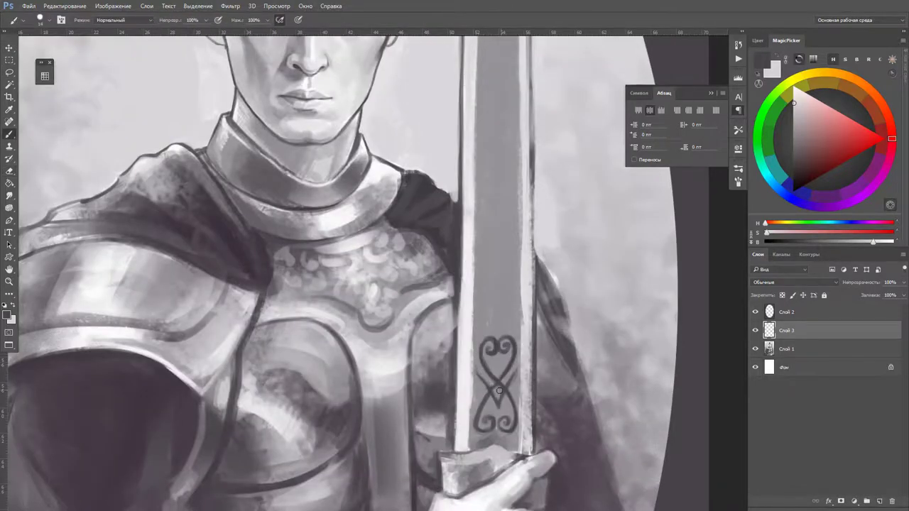
{"action": "scroll", "coordinate": [499, 390], "scroll_direction": "down", "scroll_amount": 3}
- Duplicate the ornament up the blade with Ctrl+J/Ctrl+T and merge the copies
{"action": "key", "text": "ctrl+j"}
{"action": "key", "text": "ctrl+t"}
{"action": "left_click_drag", "start_coordinate": [531, 337], "coordinate": [527, 164]}
{"action": "scroll", "coordinate": [578, 298], "scroll_direction": "up", "scroll_amount": 2}
{"action": "key", "text": "Return"}
{"action": "key", "text": "ctrl+j"}
{"action": "key", "text": "ctrl+j"}
{"action": "key", "text": "ctrl+t"}
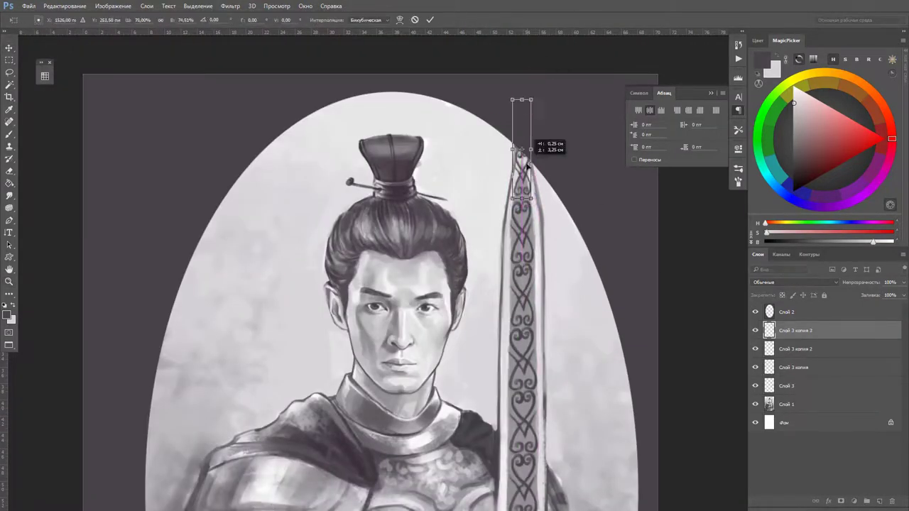
{"action": "key", "text": "Return"}
{"action": "scroll", "coordinate": [527, 165], "scroll_direction": "down", "scroll_amount": 3}
{"action": "key", "text": "ctrl+e"}
- Pick a light grey from the sword hilt and add a new empty layer on top
{"action": "right_click", "coordinate": [531, 189]}
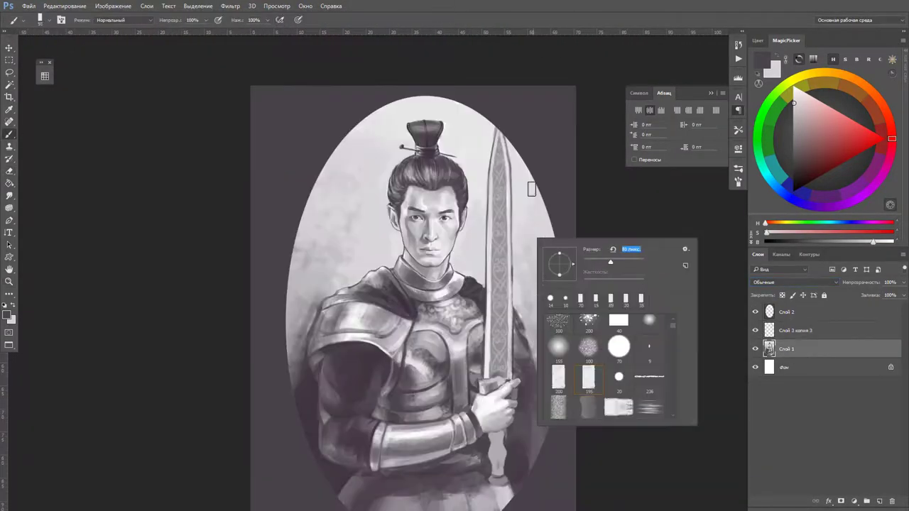
{"action": "key", "text": "Return"}
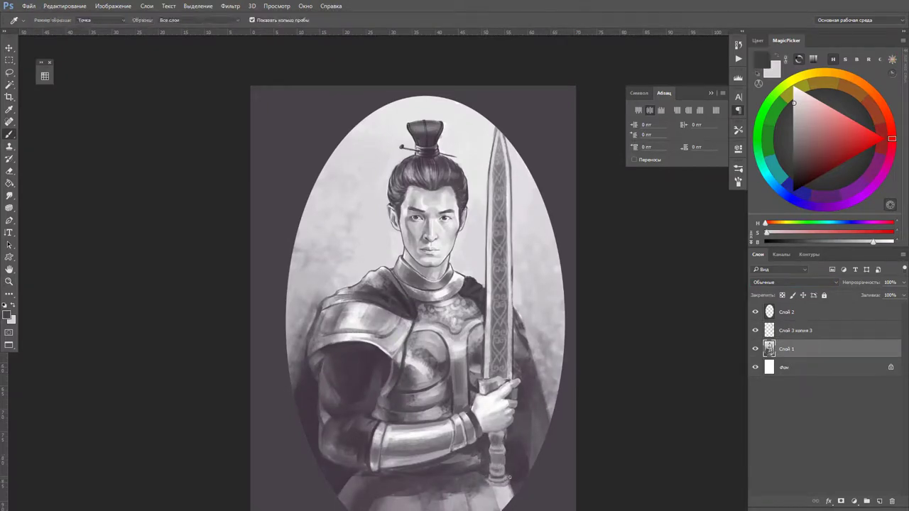
{"action": "left_click", "coordinate": [498, 446], "text": "alt"}
{"action": "scroll", "coordinate": [494, 393], "scroll_direction": "down", "scroll_amount": 1}
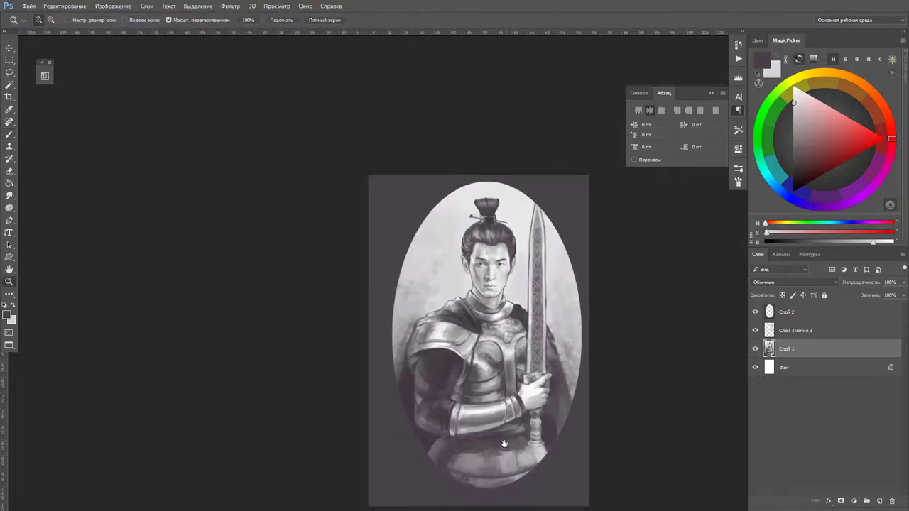
{"action": "key", "text": "ctrl+shift+alt+n"}
- Paint a dark vignette around the canvas edges with a large soft brush at 45% opacity
{"action": "right_click", "coordinate": [526, 315]}
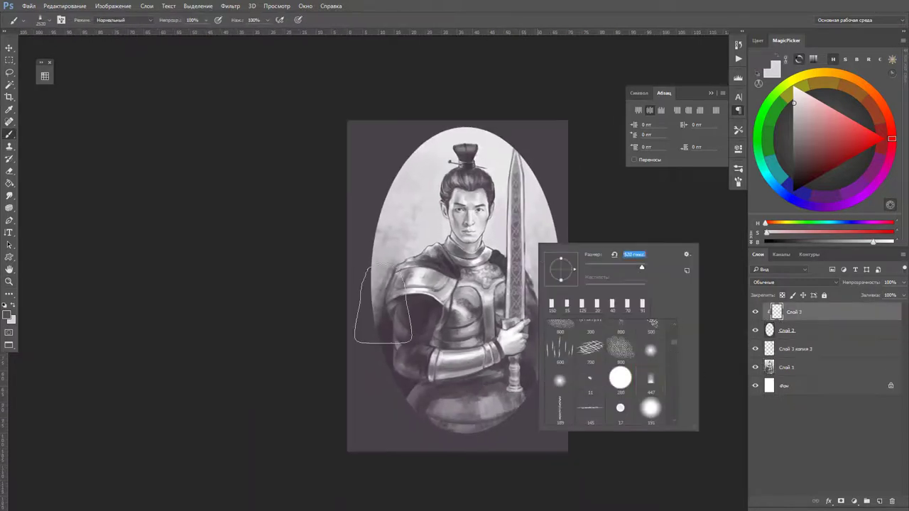
{"action": "key", "text": "Return"}
{"action": "left_click_drag", "start_coordinate": [376, 395], "coordinate": [424, 472]}
- Duplicate Layer 1 and apply Gaussian Blur to the copy for softening the figure
{"action": "left_click", "coordinate": [785, 367]}
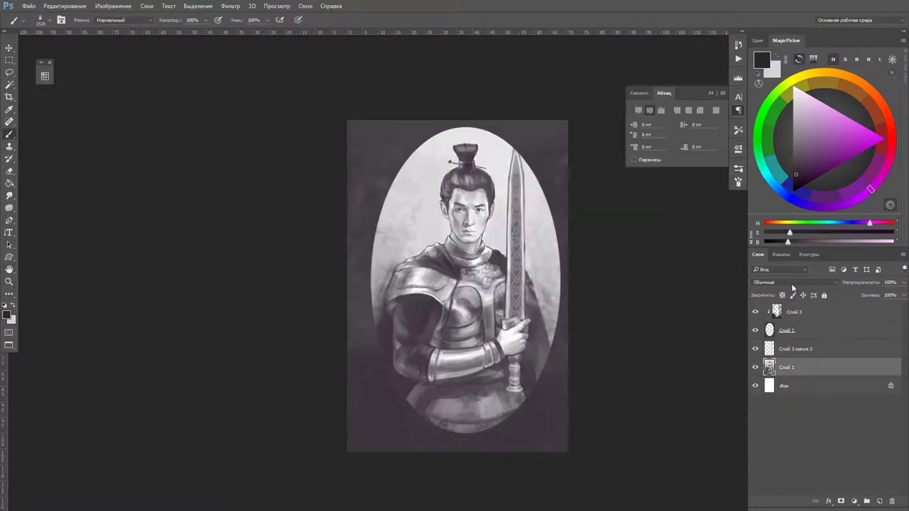
{"action": "key", "text": "ctrl+j"}
{"action": "key", "text": "ctrl+j"}
{"action": "left_click", "coordinate": [230, 5]}
{"action": "left_click", "coordinate": [255, 28]}
{"action": "left_click", "coordinate": [697, 215]}
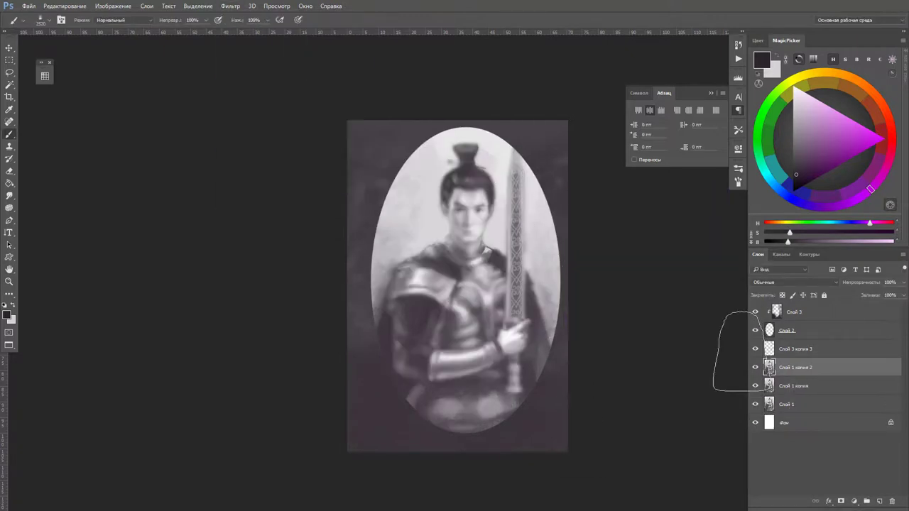
{"action": "key", "text": "e"}
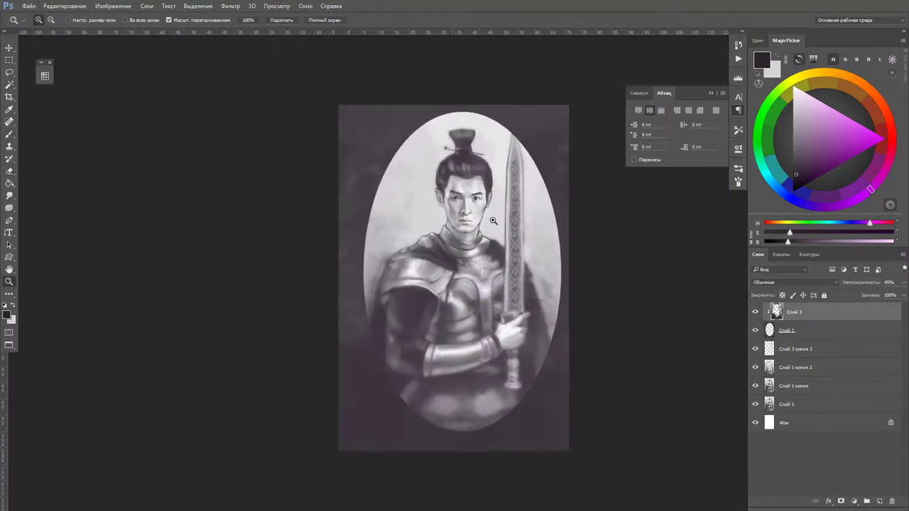
- Add a light-accent layer and set up a white brush at size 155
{"action": "key", "text": "ctrl+shift+alt+n"}
{"action": "key", "text": "b"}
{"action": "right_click", "coordinate": [537, 173]}
{"action": "key", "text": "Return"}
{"action": "key", "text": "x"}
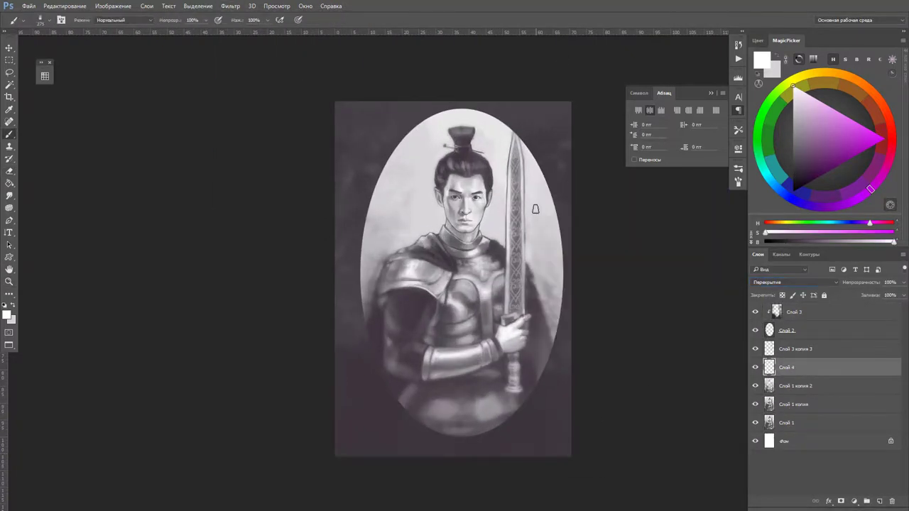
{"action": "right_click", "coordinate": [532, 206]}
{"action": "key", "text": "Return"}
- Add a Multiply shadow layer and pick a dark grey for shading
{"action": "key", "text": "ctrl+shift+alt+n"}
{"action": "scroll", "coordinate": [460, 243], "scroll_direction": "up", "scroll_amount": 1}
{"action": "key", "text": "alt+shift+m"}
{"action": "left_click", "coordinate": [459, 242], "text": "alt"}
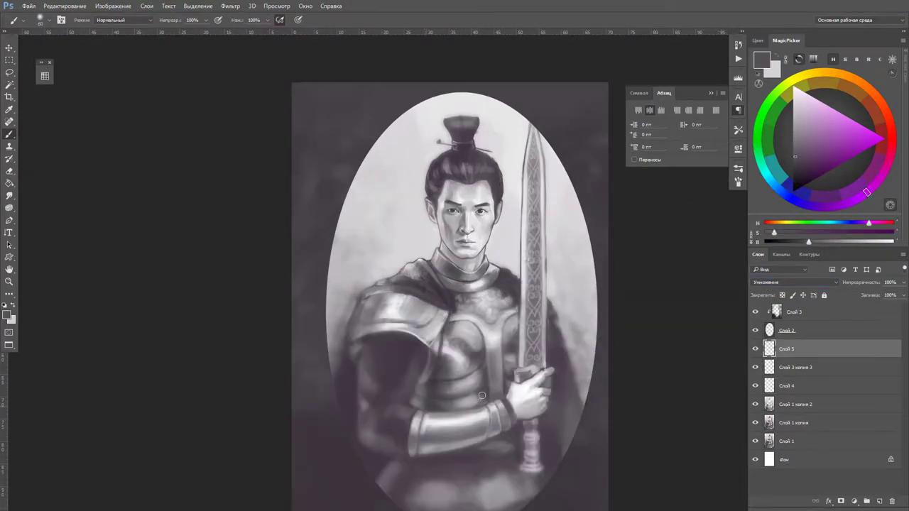
- Add a face-detail layer and alternate between grey and white paint
{"action": "key", "text": "ctrl+shift+alt+n"}
{"action": "scroll", "coordinate": [462, 174], "scroll_direction": "up", "scroll_amount": 1}
{"action": "key", "text": "x"}
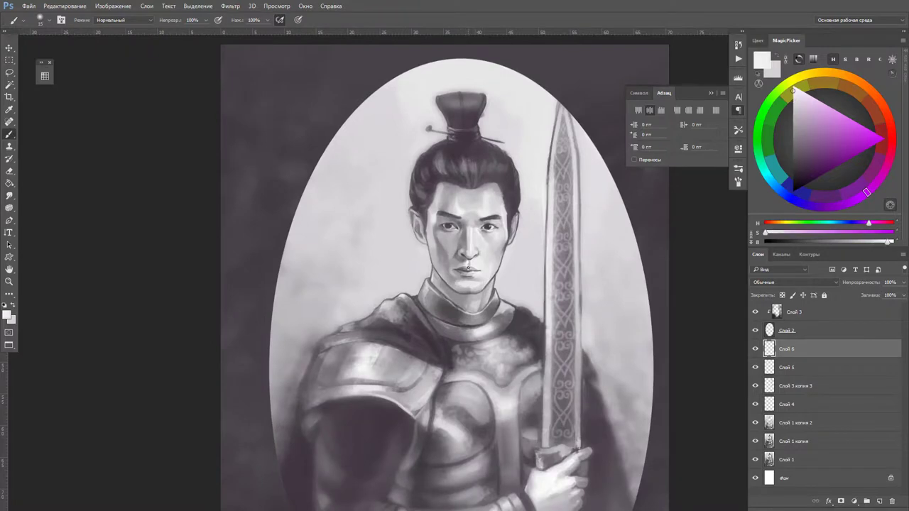
{"action": "key", "text": "x"}
{"action": "key", "text": "x"}
{"action": "key", "text": "x"}
{"action": "key", "text": "x"}
{"action": "key", "text": "x"}
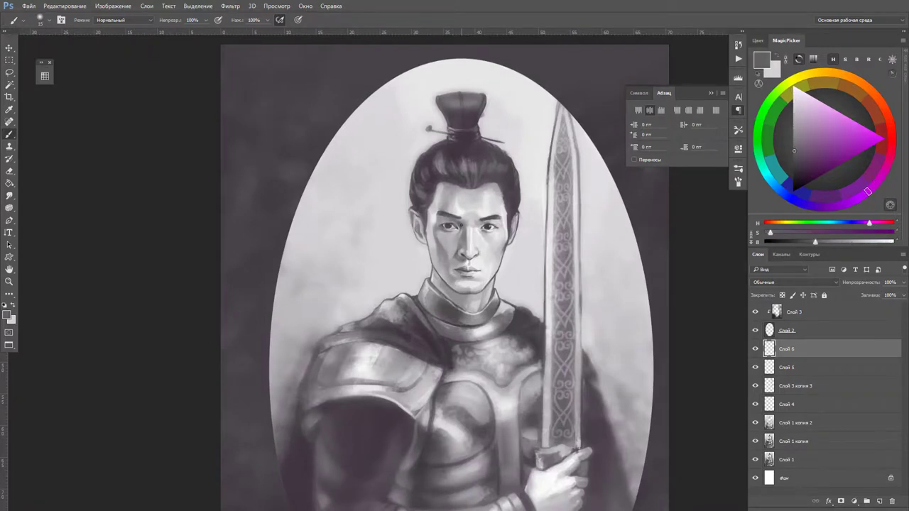
- Zoom in on the face and paint details, swapping between white and dark grey
{"action": "key", "text": "x"}
{"action": "key", "text": "z"}
{"action": "left_click_drag", "start_coordinate": [482, 294], "coordinate": [459, 325]}
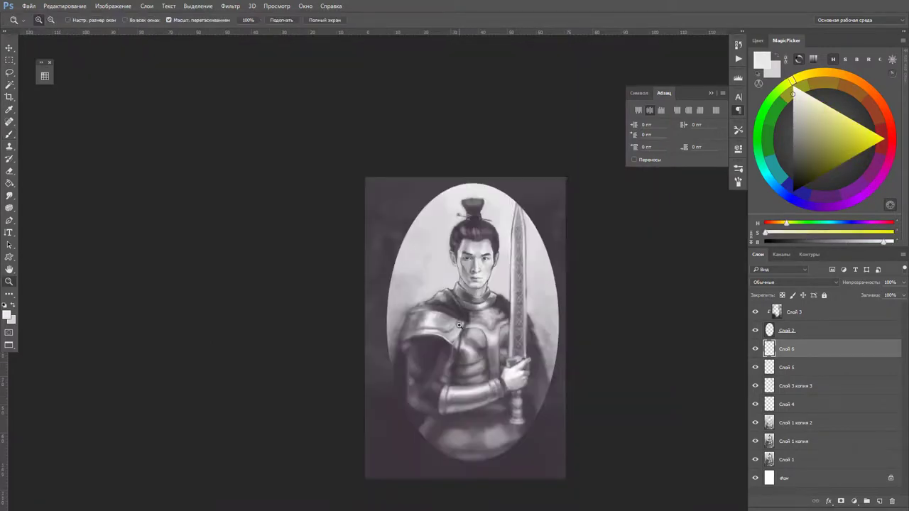
{"action": "left_click", "coordinate": [459, 325]}
{"action": "key", "text": "b"}
{"action": "key", "text": "x"}
{"action": "key", "text": "x"}
{"action": "key", "text": "x"}
{"action": "key", "text": "x"}
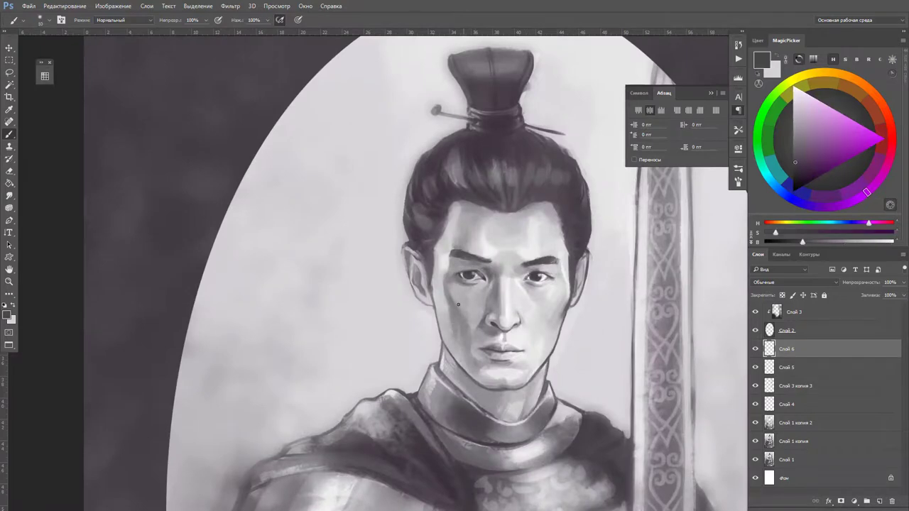
{"action": "key", "text": "ctrl+minus"}
{"action": "key", "text": "x"}
{"action": "key", "text": "x"}
{"action": "key", "text": "x"}
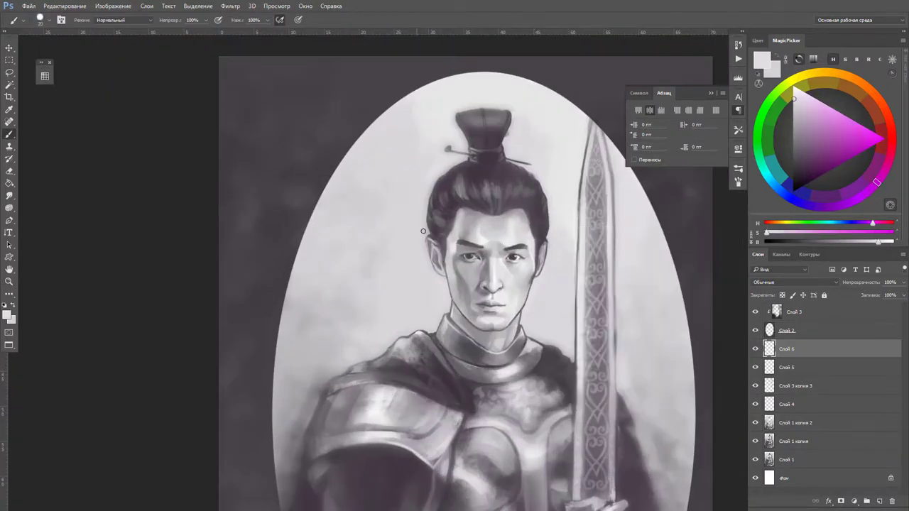
{"action": "key", "text": "x"}
{"action": "key", "text": "z"}
{"action": "left_click_drag", "start_coordinate": [423, 231], "coordinate": [397, 235]}
- Reselect the vignette and face-detail layers and continue painting with swapped colours
{"action": "left_click", "coordinate": [816, 312]}
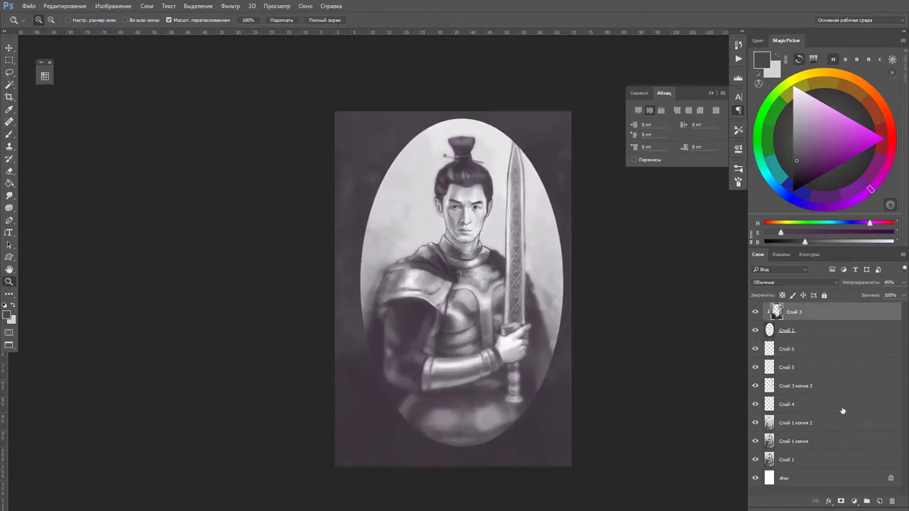
{"action": "left_click", "coordinate": [786, 348]}
{"action": "left_click", "coordinate": [445, 203]}
{"action": "key", "text": "b"}
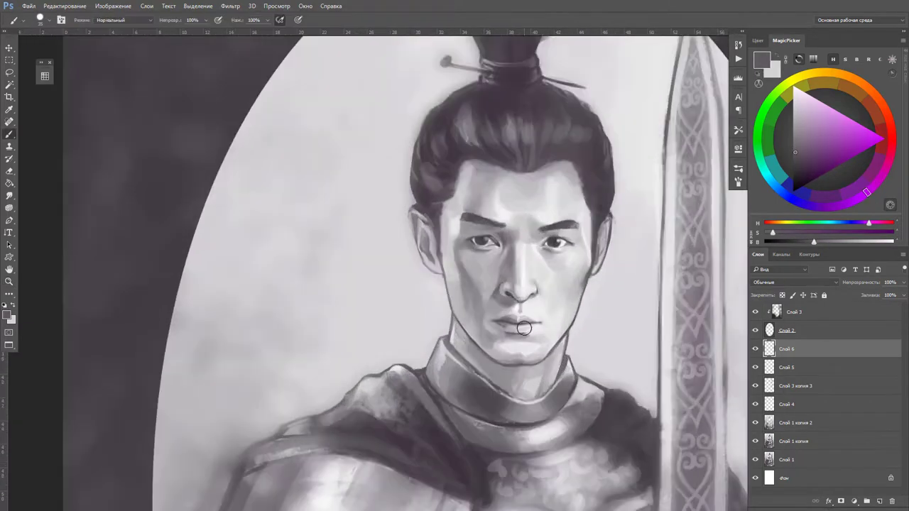
{"action": "key", "text": "x"}
- Zoom out to the full portrait and add a purple-sepia Color Lookup adjustment
{"action": "key", "text": "z"}
{"action": "key", "text": "ctrl+minus"}
{"action": "left_click", "coordinate": [853, 502]}
{"action": "left_click", "coordinate": [812, 432]}
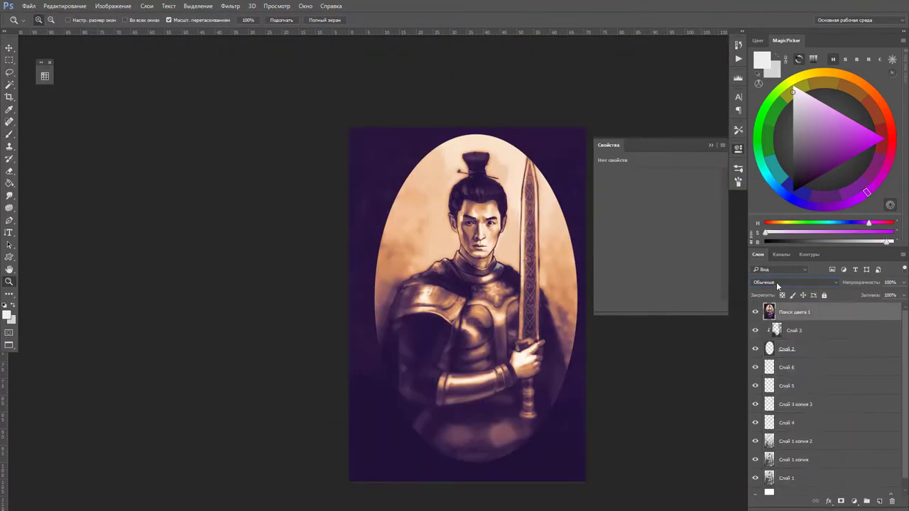
- Add Layer 7 above the tint and pick beige and greyish-mauve colours for face touch-ups
{"action": "key", "text": "ctrl+shift+alt+n"}
{"action": "key", "text": "ctrl+plus"}
{"action": "key", "text": "b"}
{"action": "left_click", "coordinate": [472, 238], "text": "alt"}
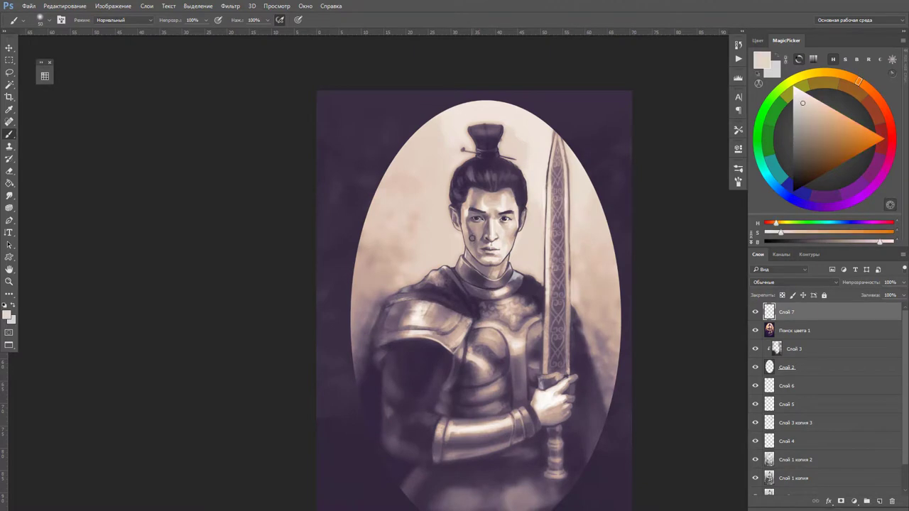
{"action": "left_click", "coordinate": [483, 260], "text": "alt"}
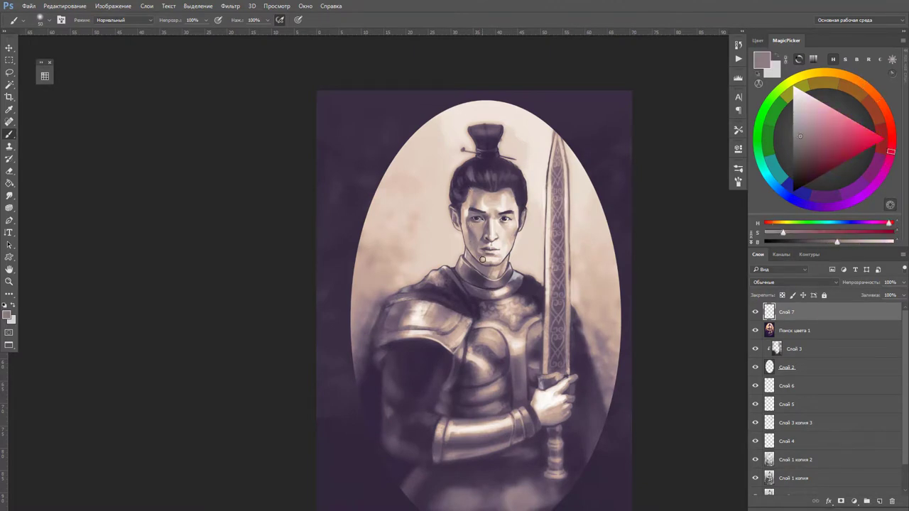